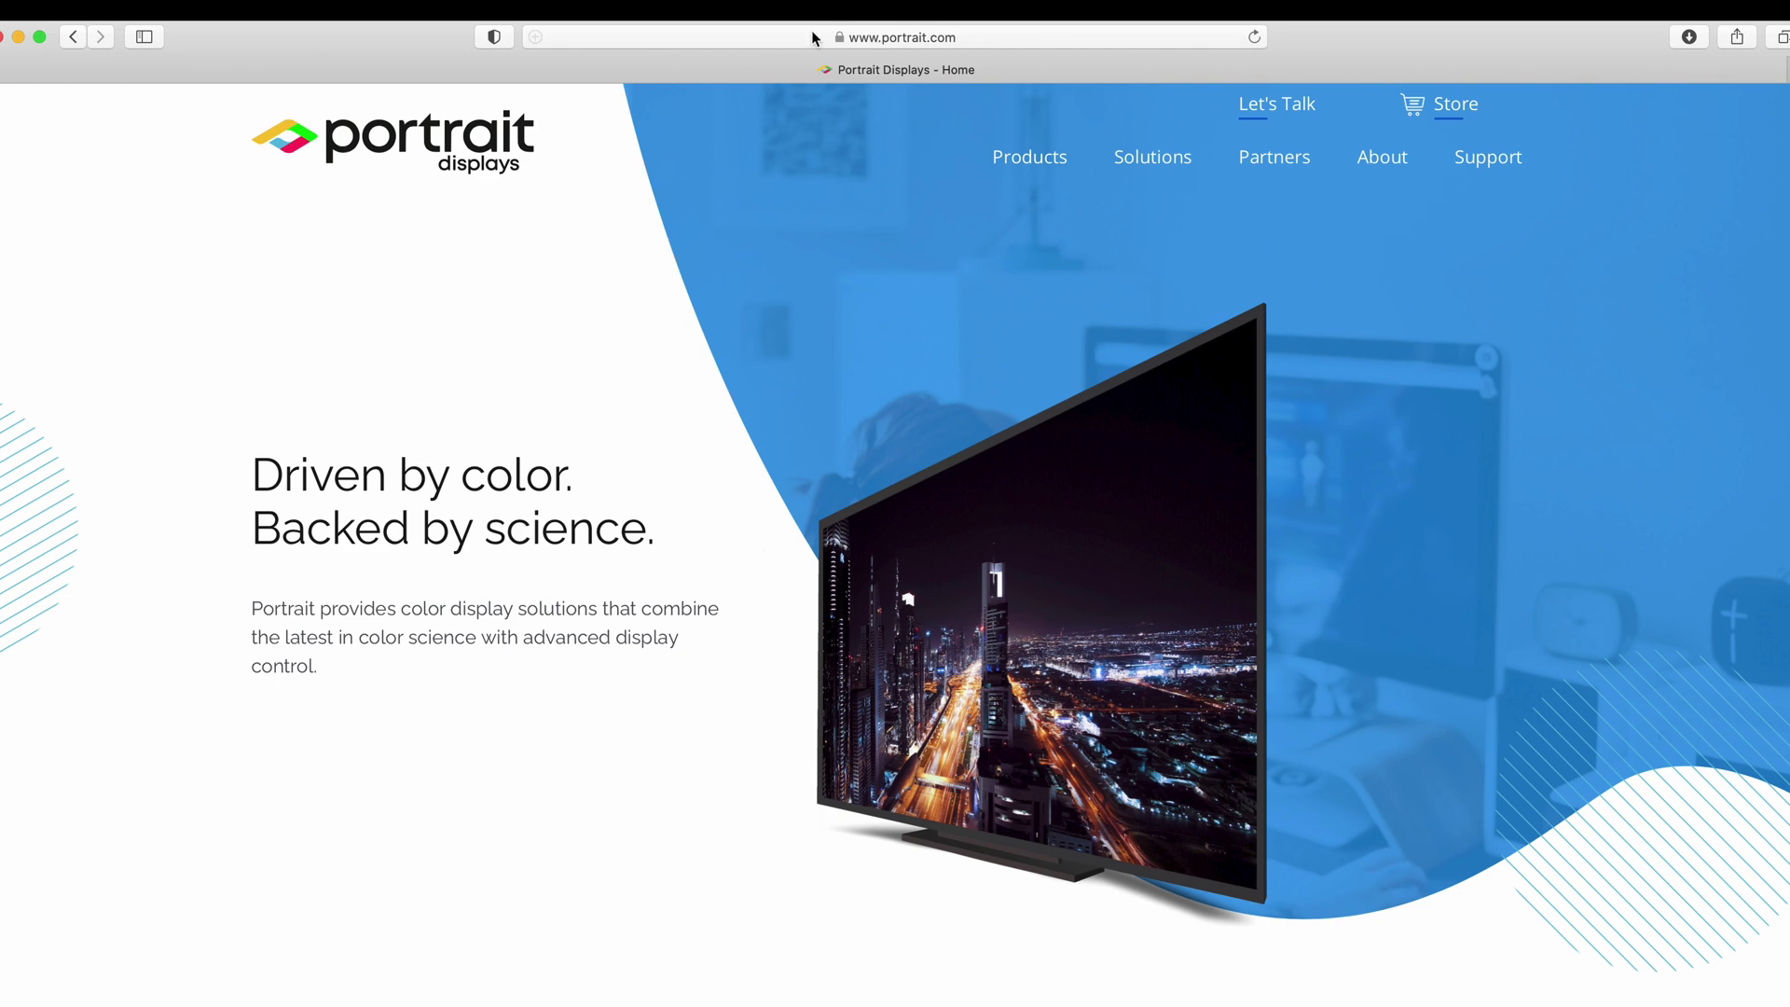
Search the help articles for 'lg p' and open the LG (2019) Internal Pattern Generator article.
mouse_move(1508, 160)
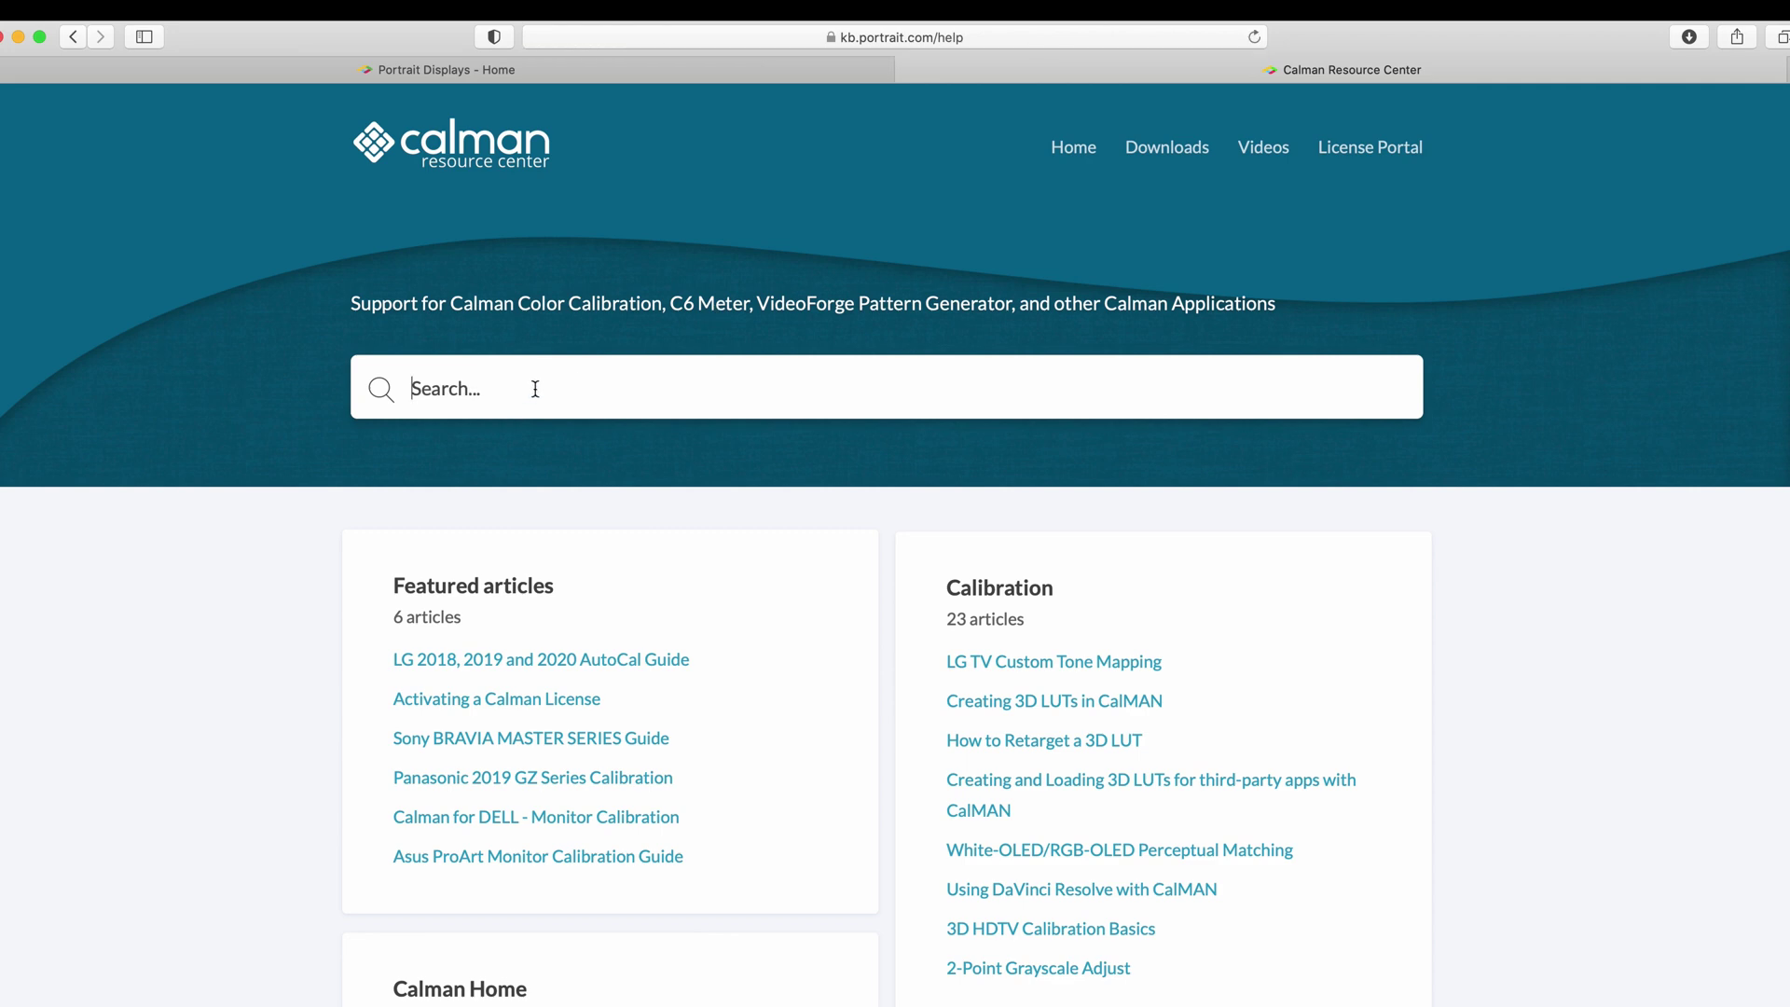
click(535, 389)
text(lg p)
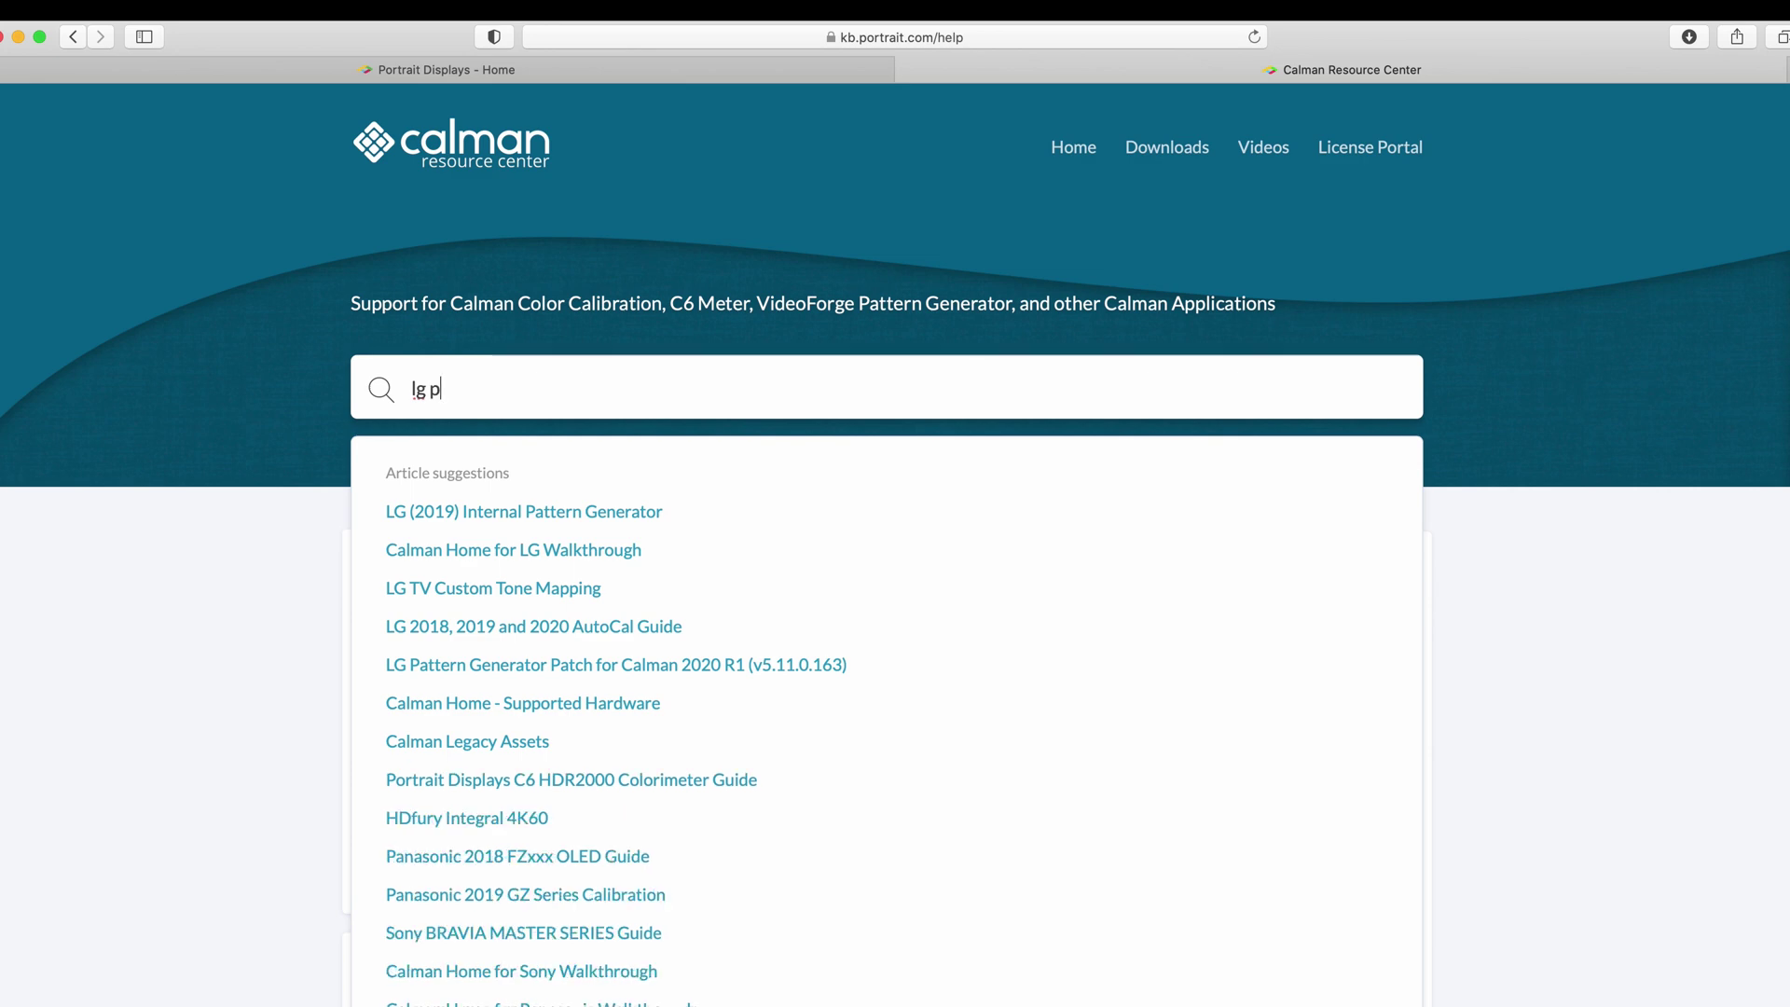
click(536, 520)
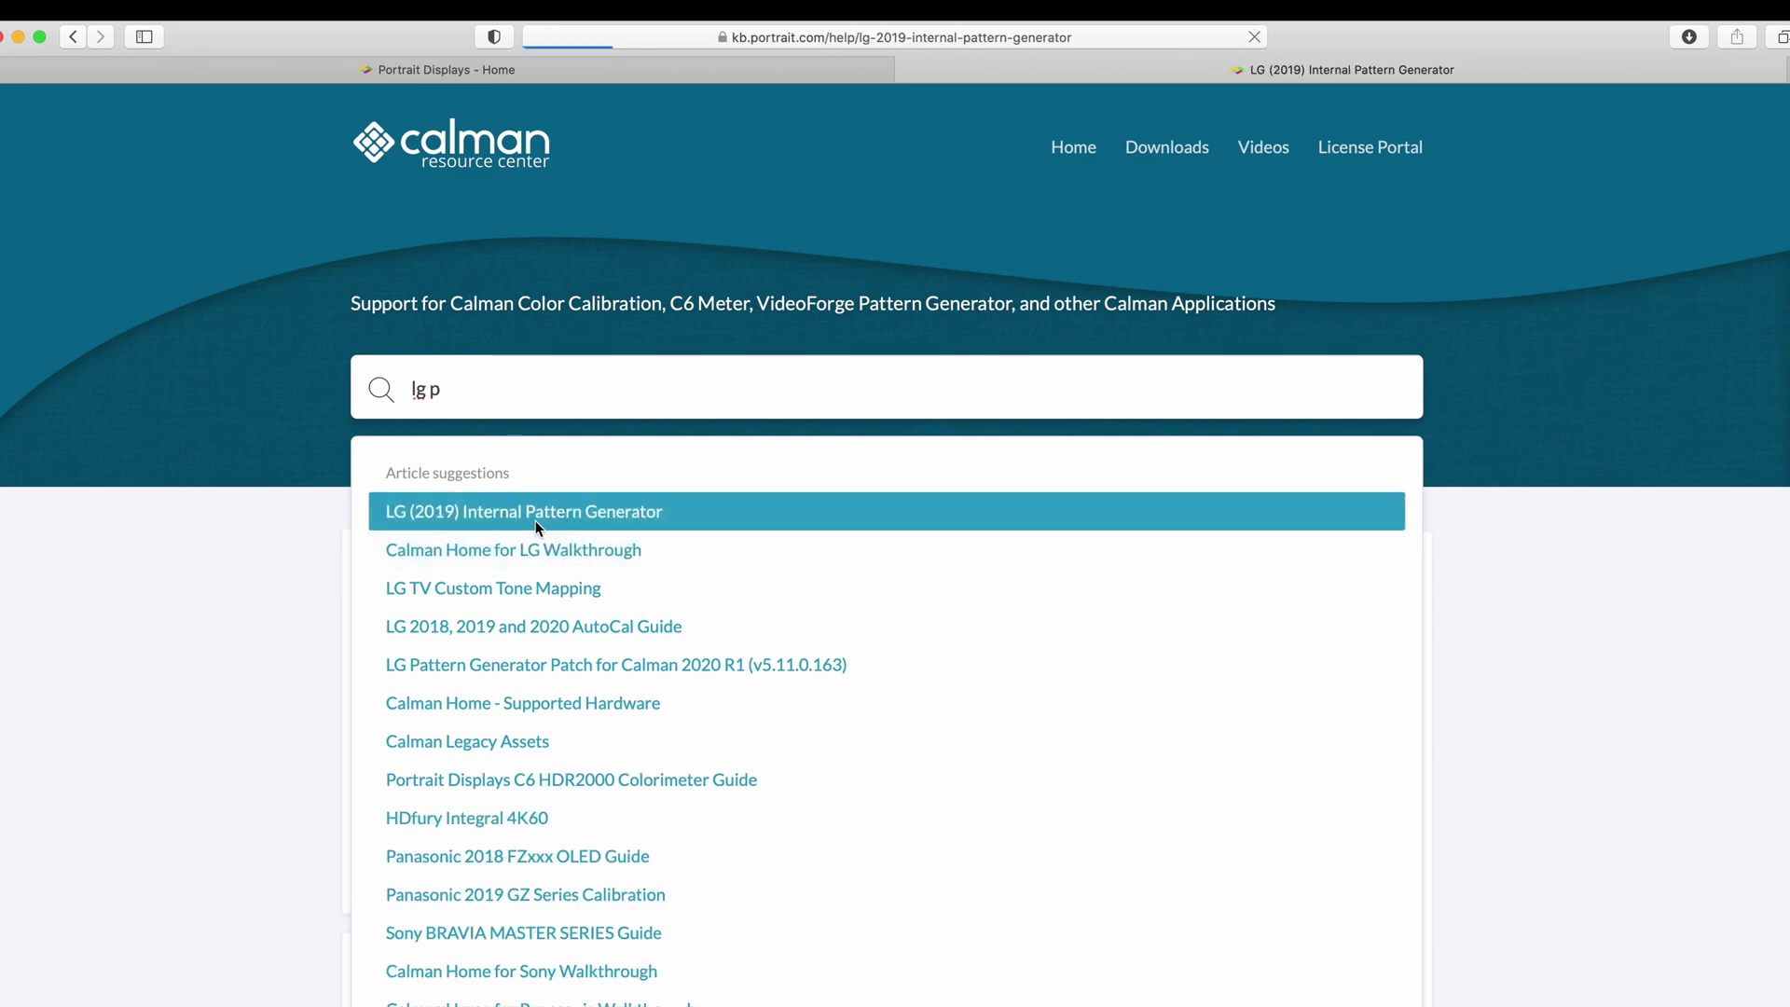
scroll(903, 785, down, 10)
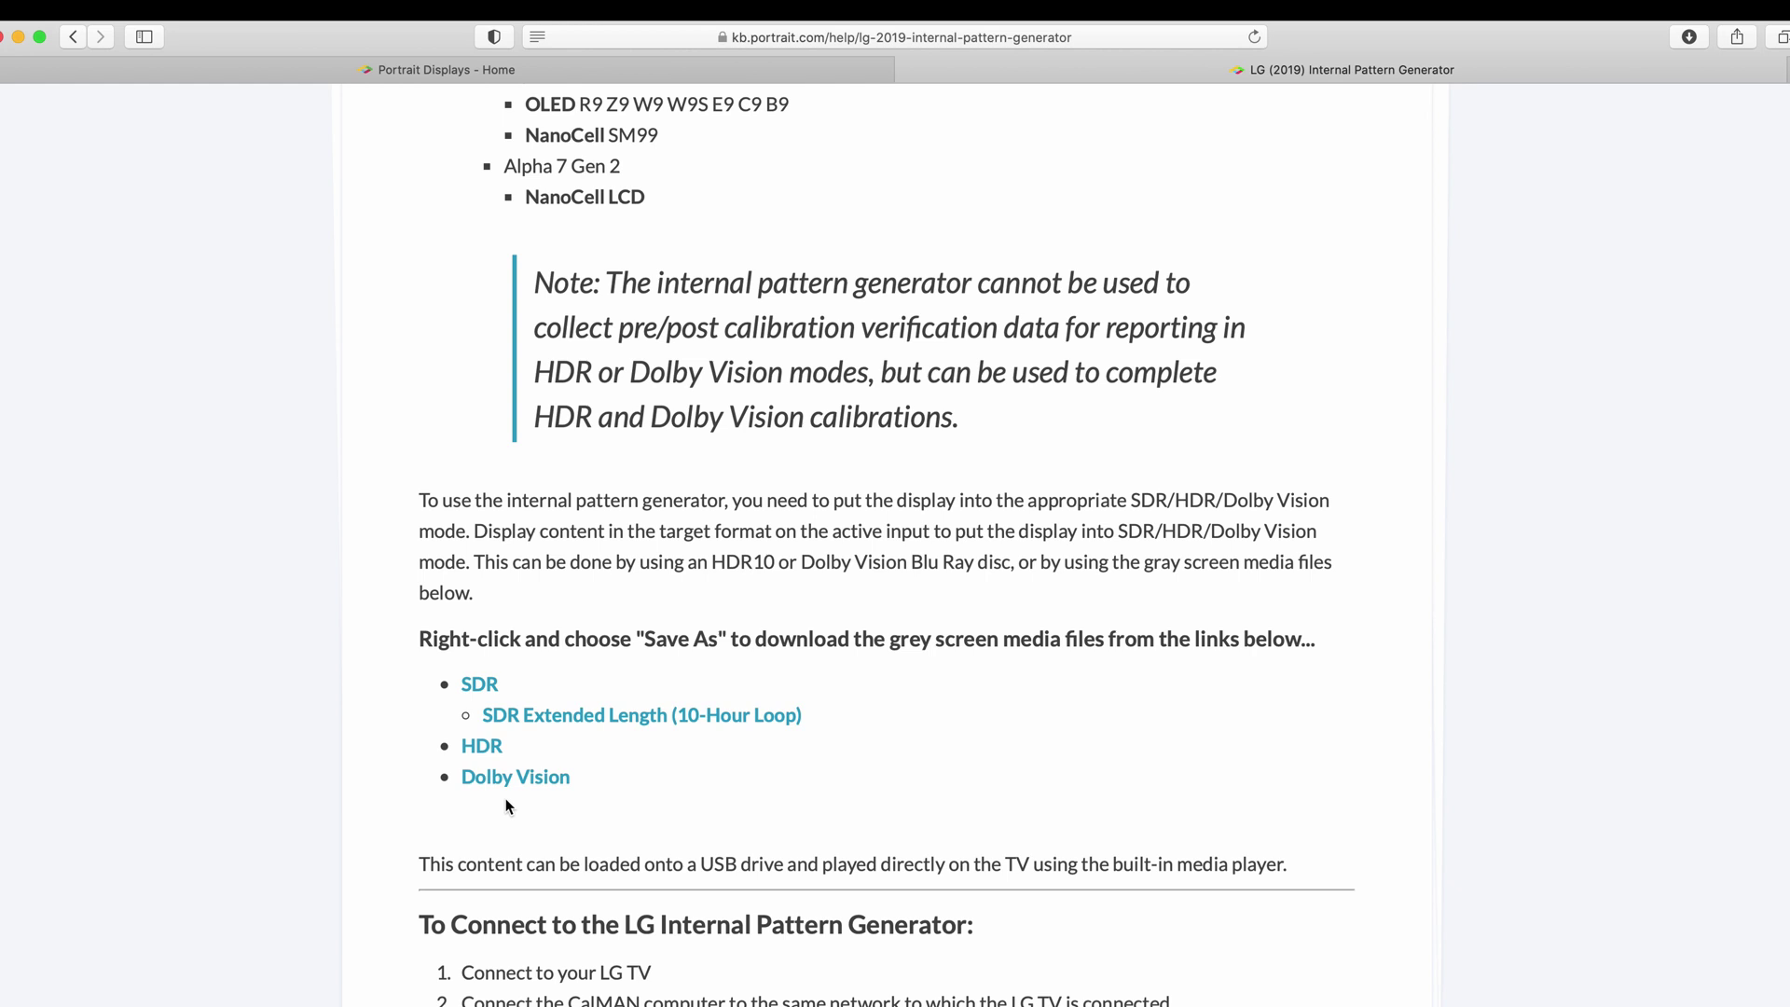
right_click(693, 720)
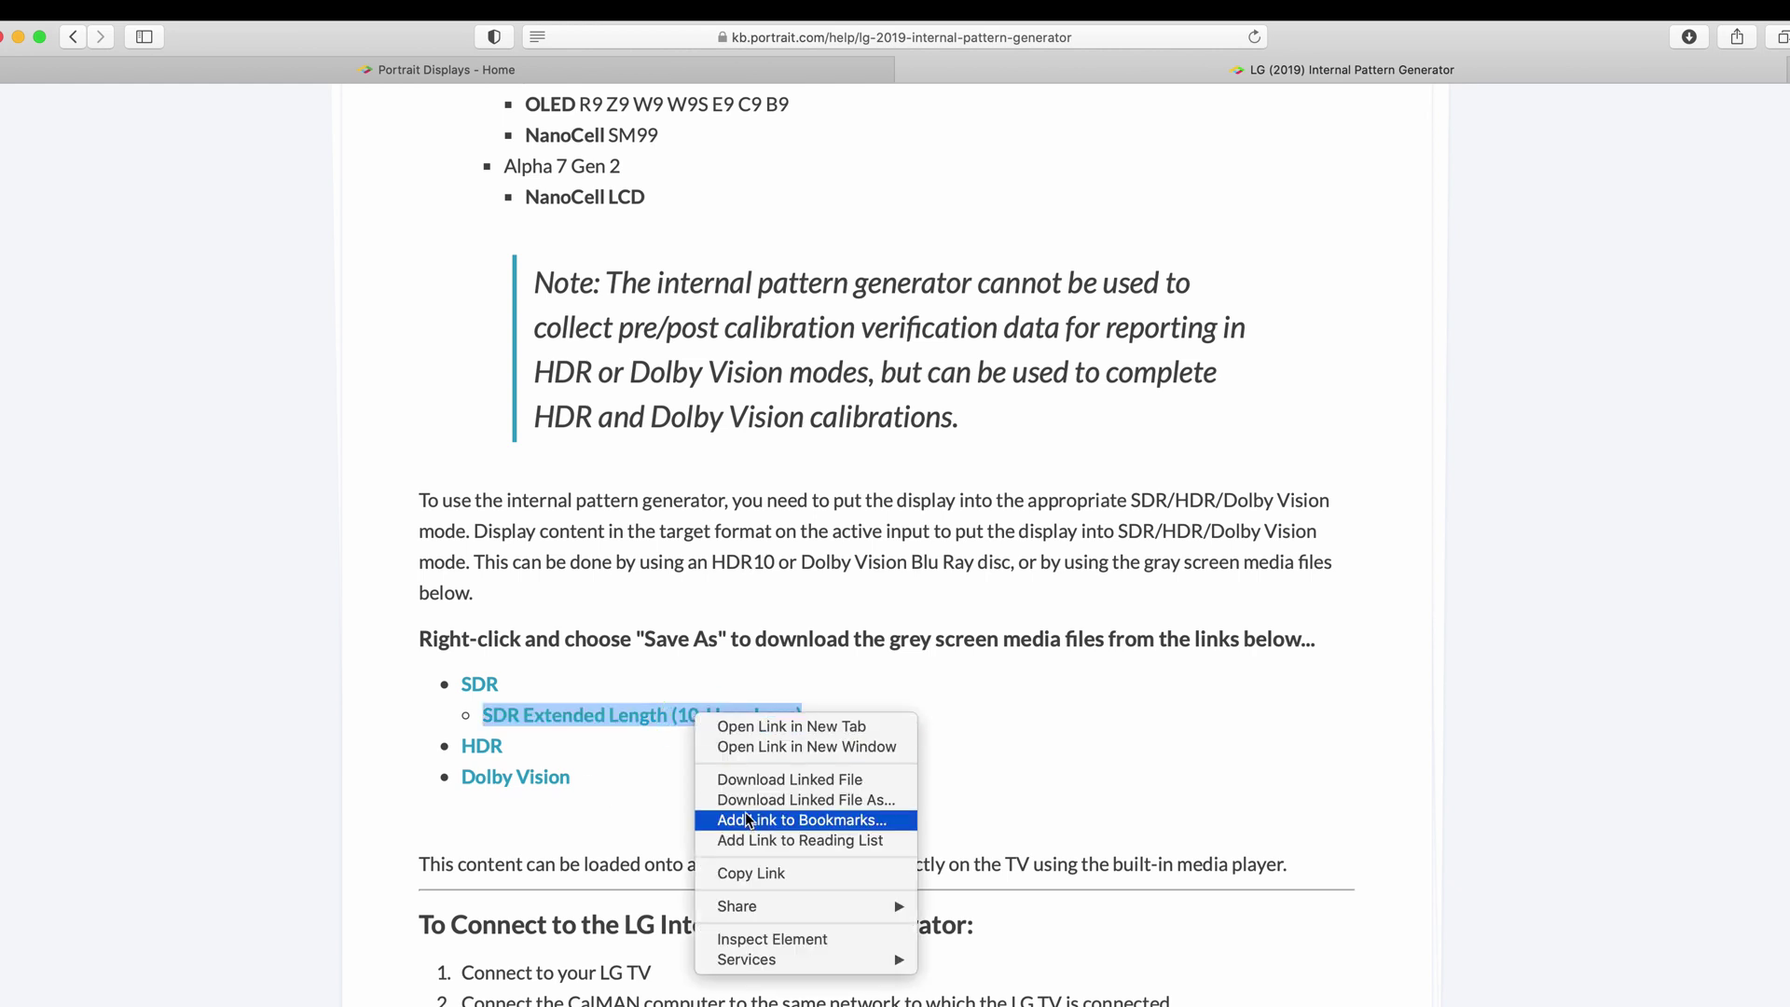
Dismiss the SDR Extended Length link's context menu.
click(1079, 752)
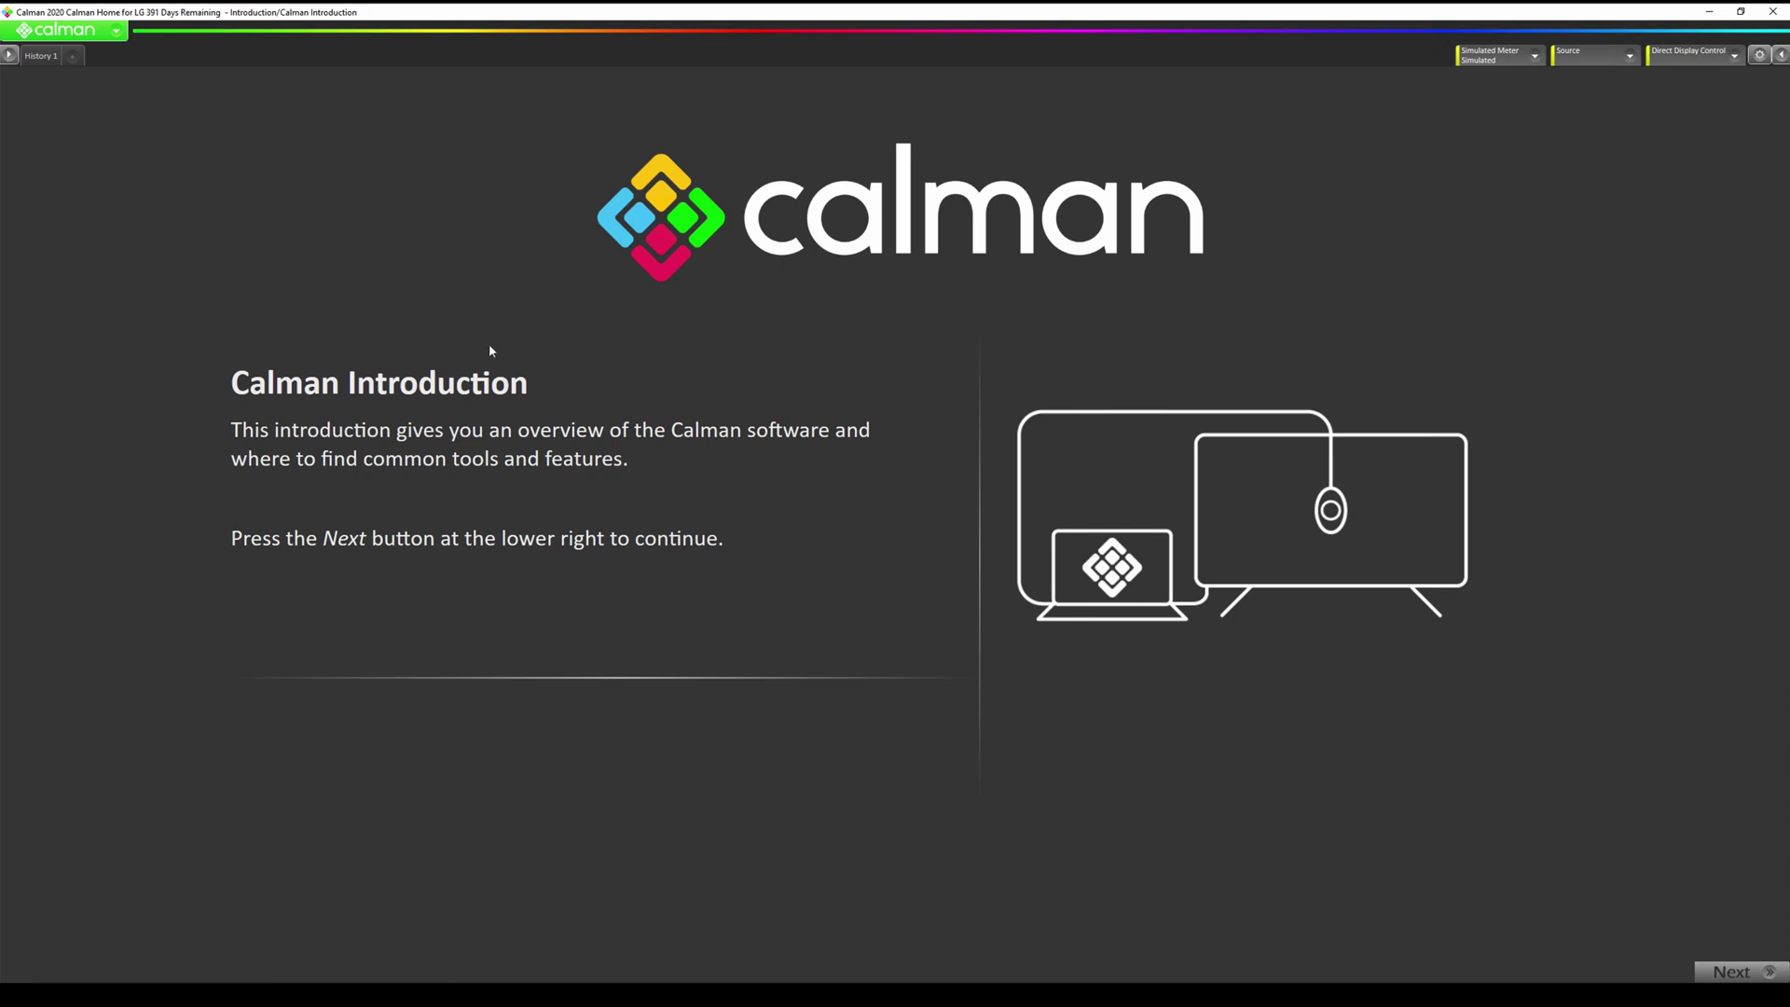
Load the LG AutoCal workflow from the Display Specific workflow templates.
click(92, 32)
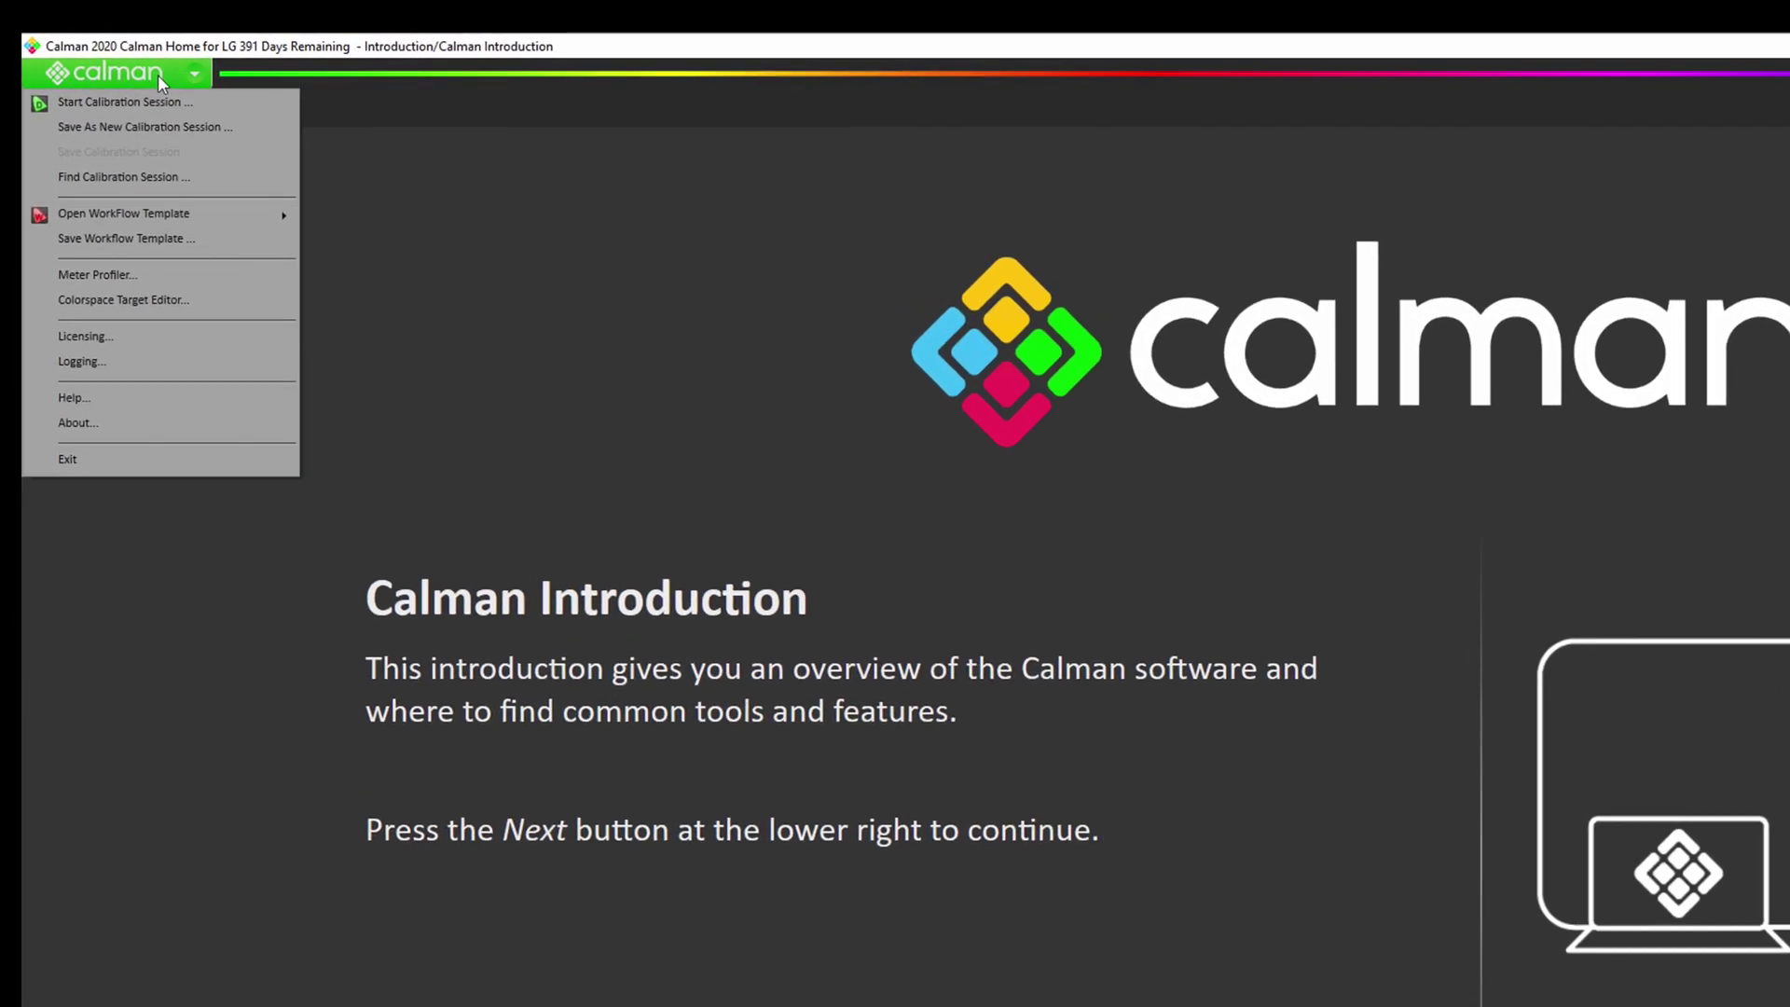
mouse_move(187, 211)
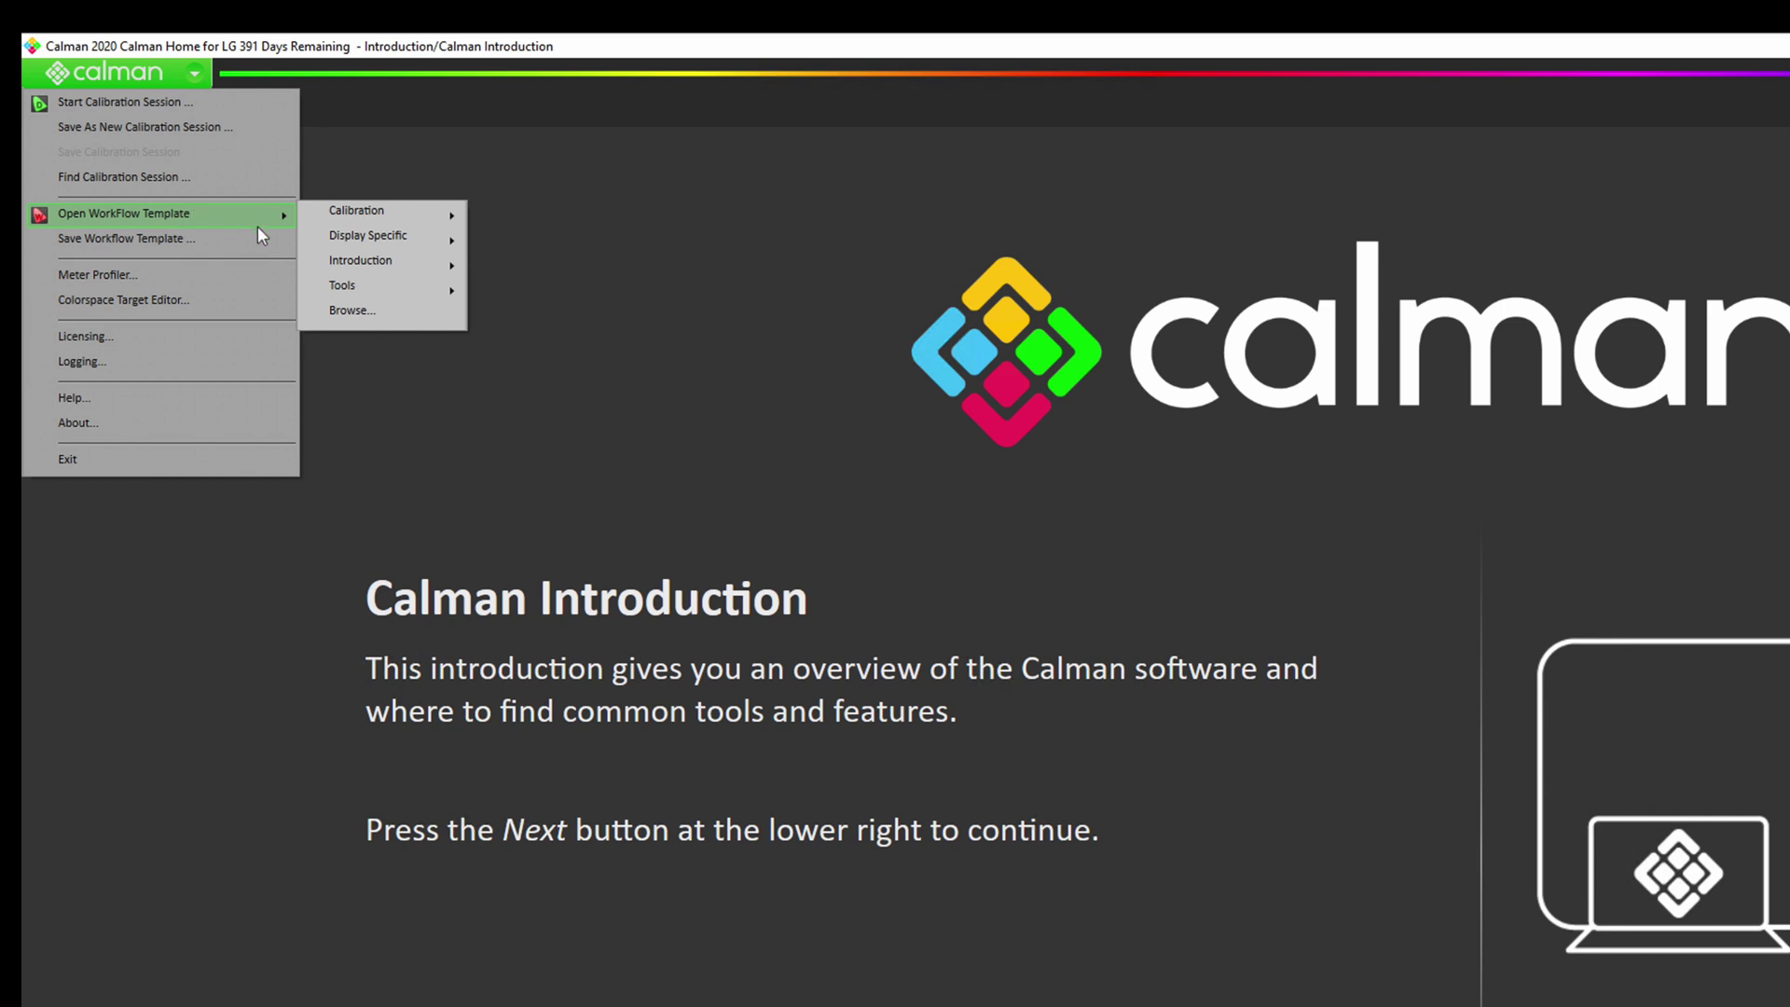
mouse_move(337, 236)
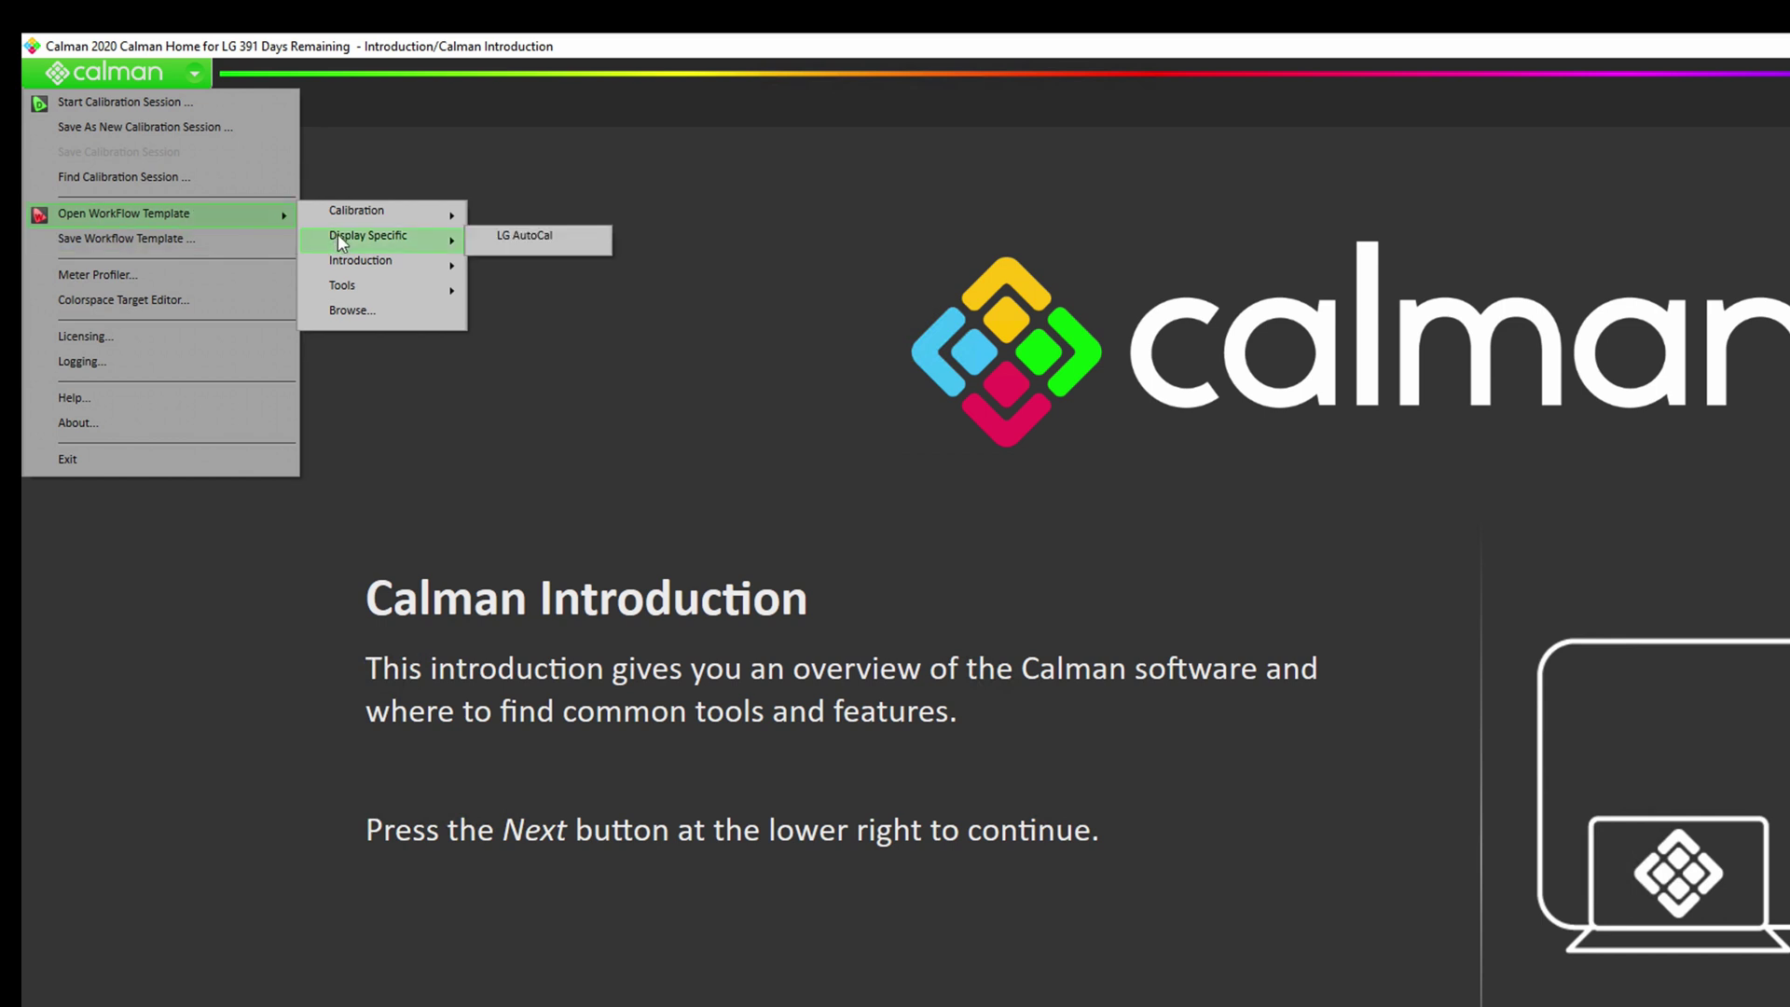
click(541, 243)
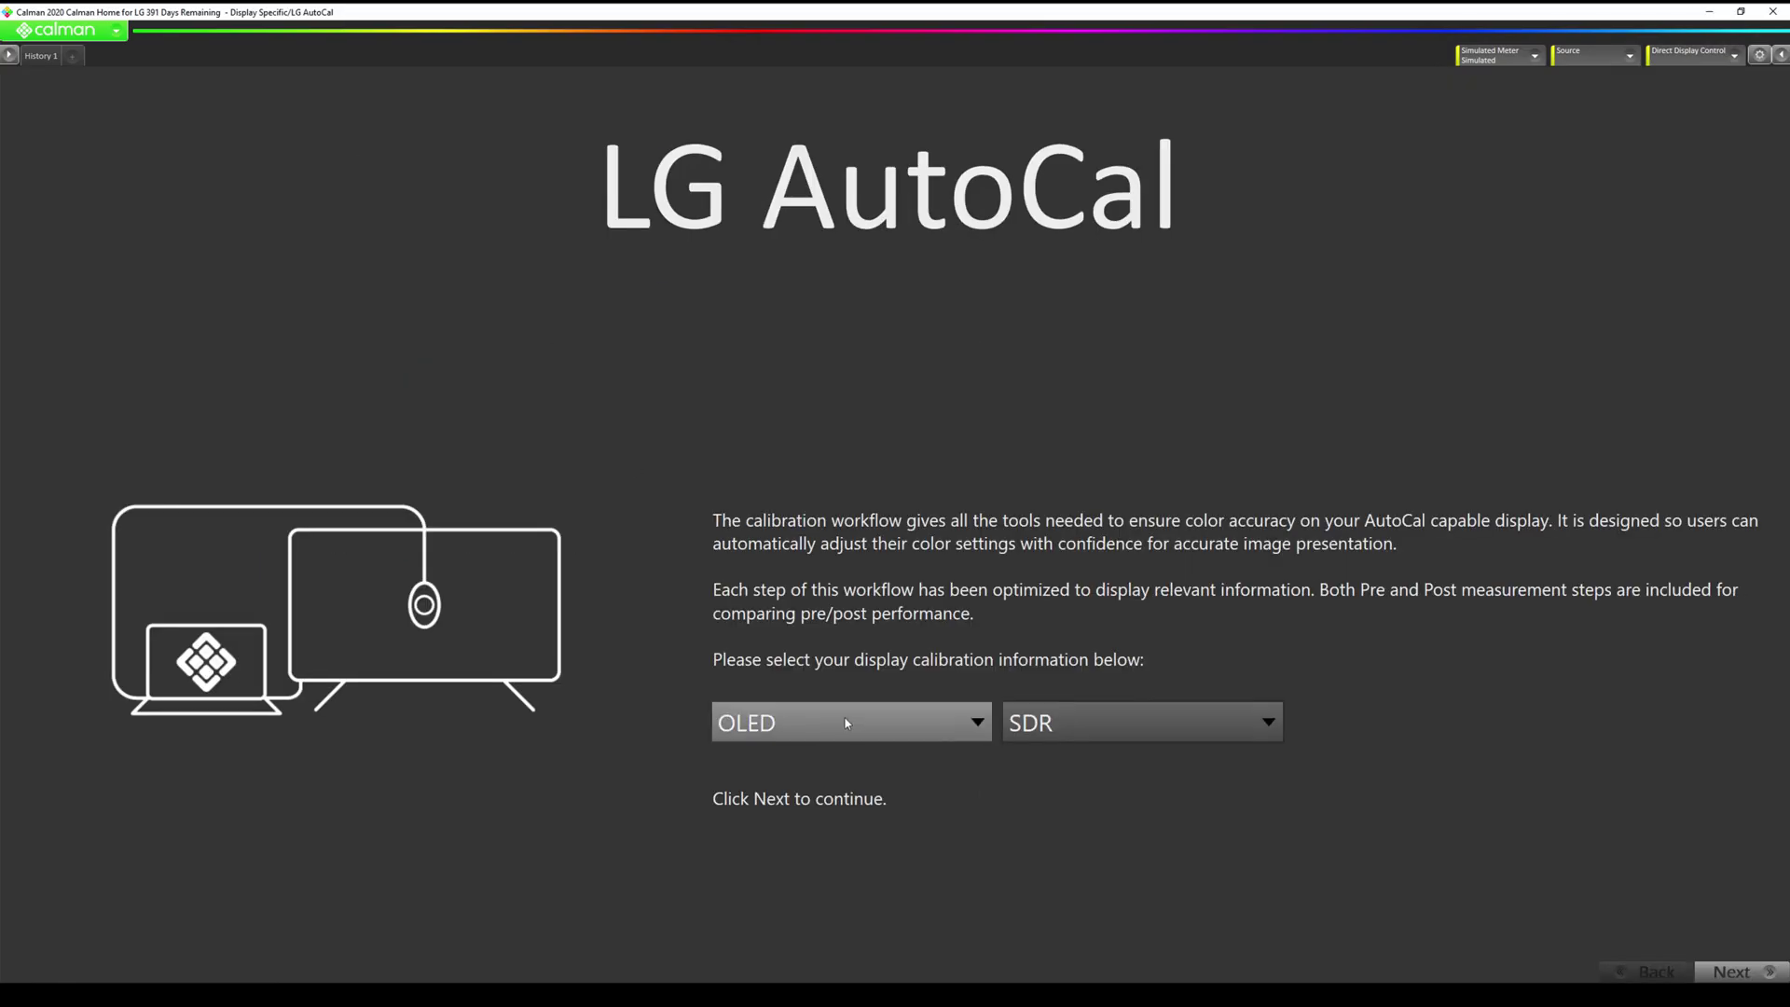
Keep OLED as display type and SDR as format, then continue to Session Setup.
click(846, 723)
click(829, 760)
click(1145, 721)
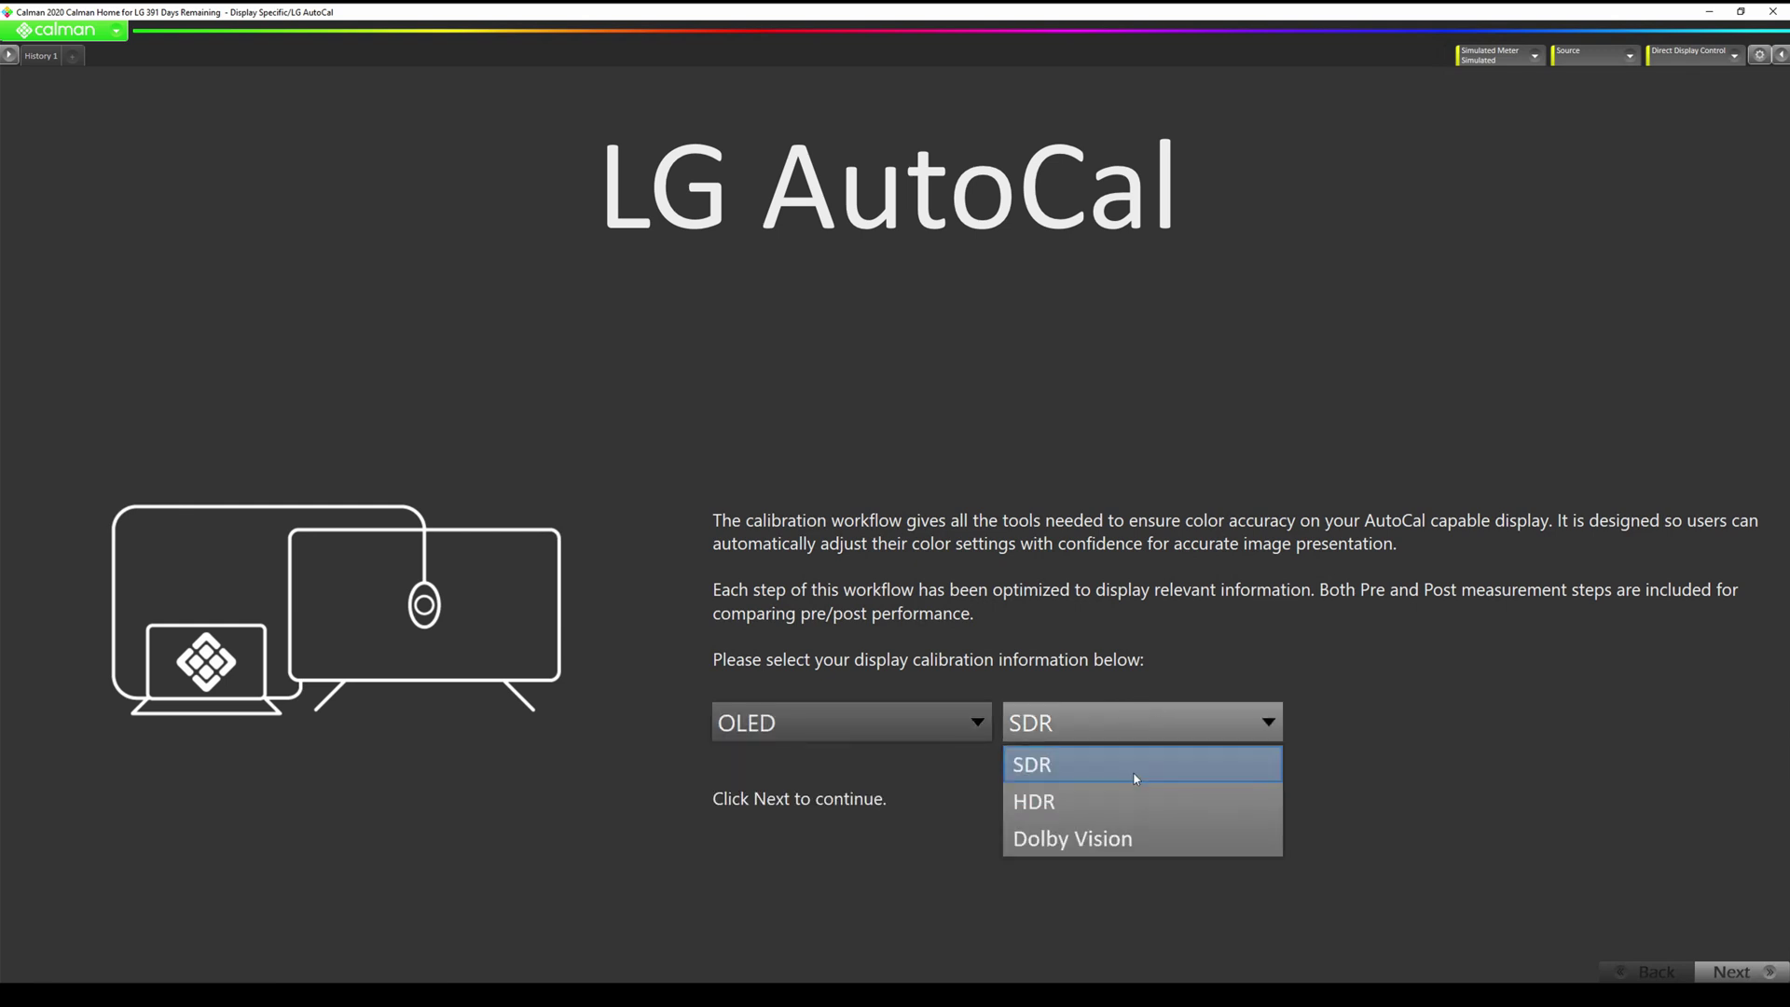
click(1080, 652)
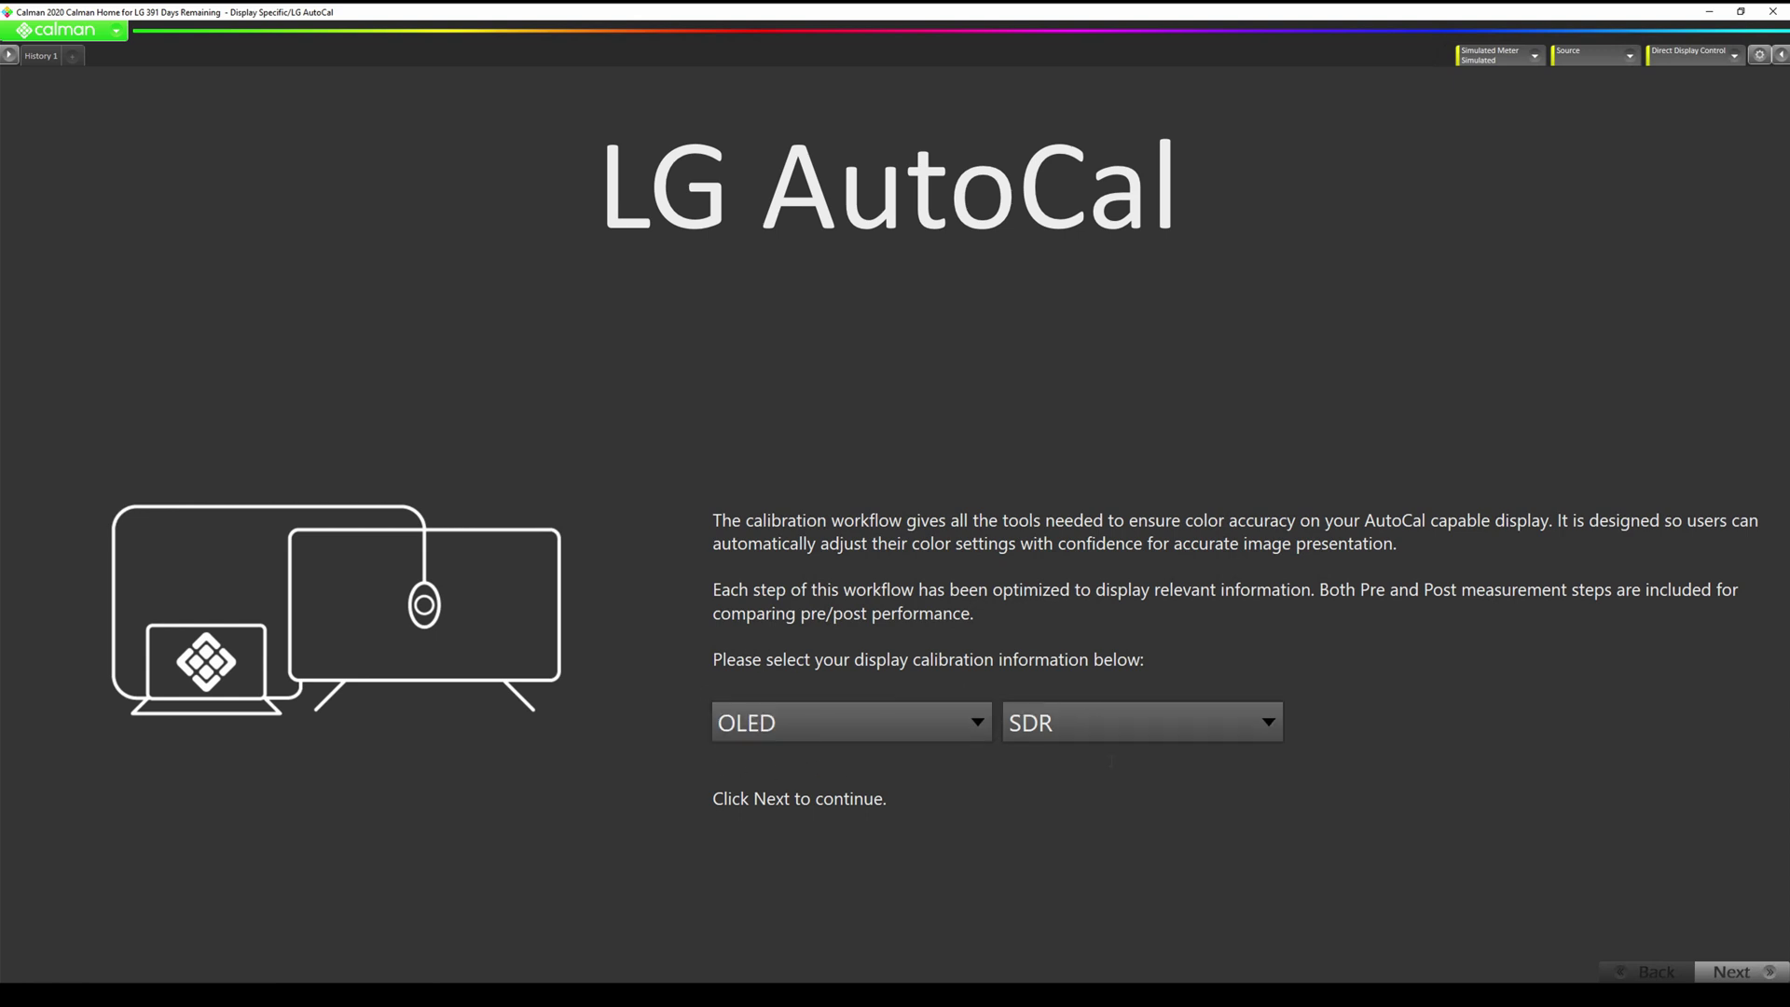
click(1735, 971)
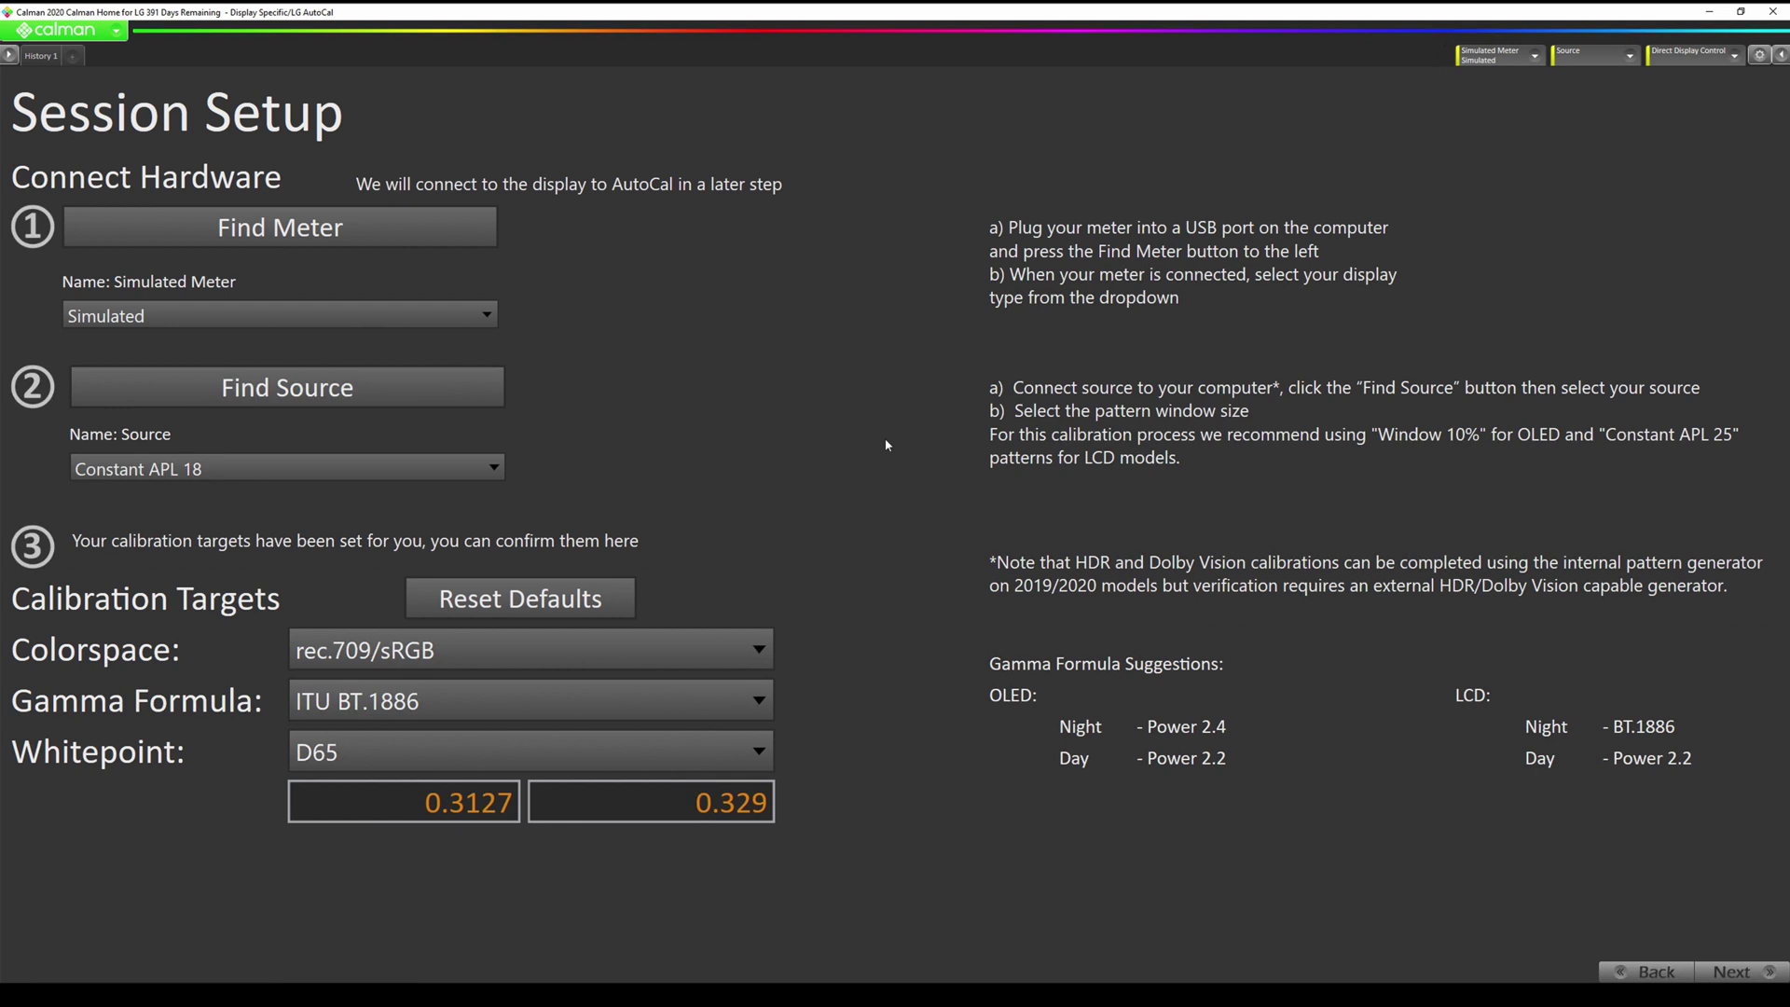
Find the X-Rite i1Display Retail meter and set its display type to Raw XYZ.
click(315, 228)
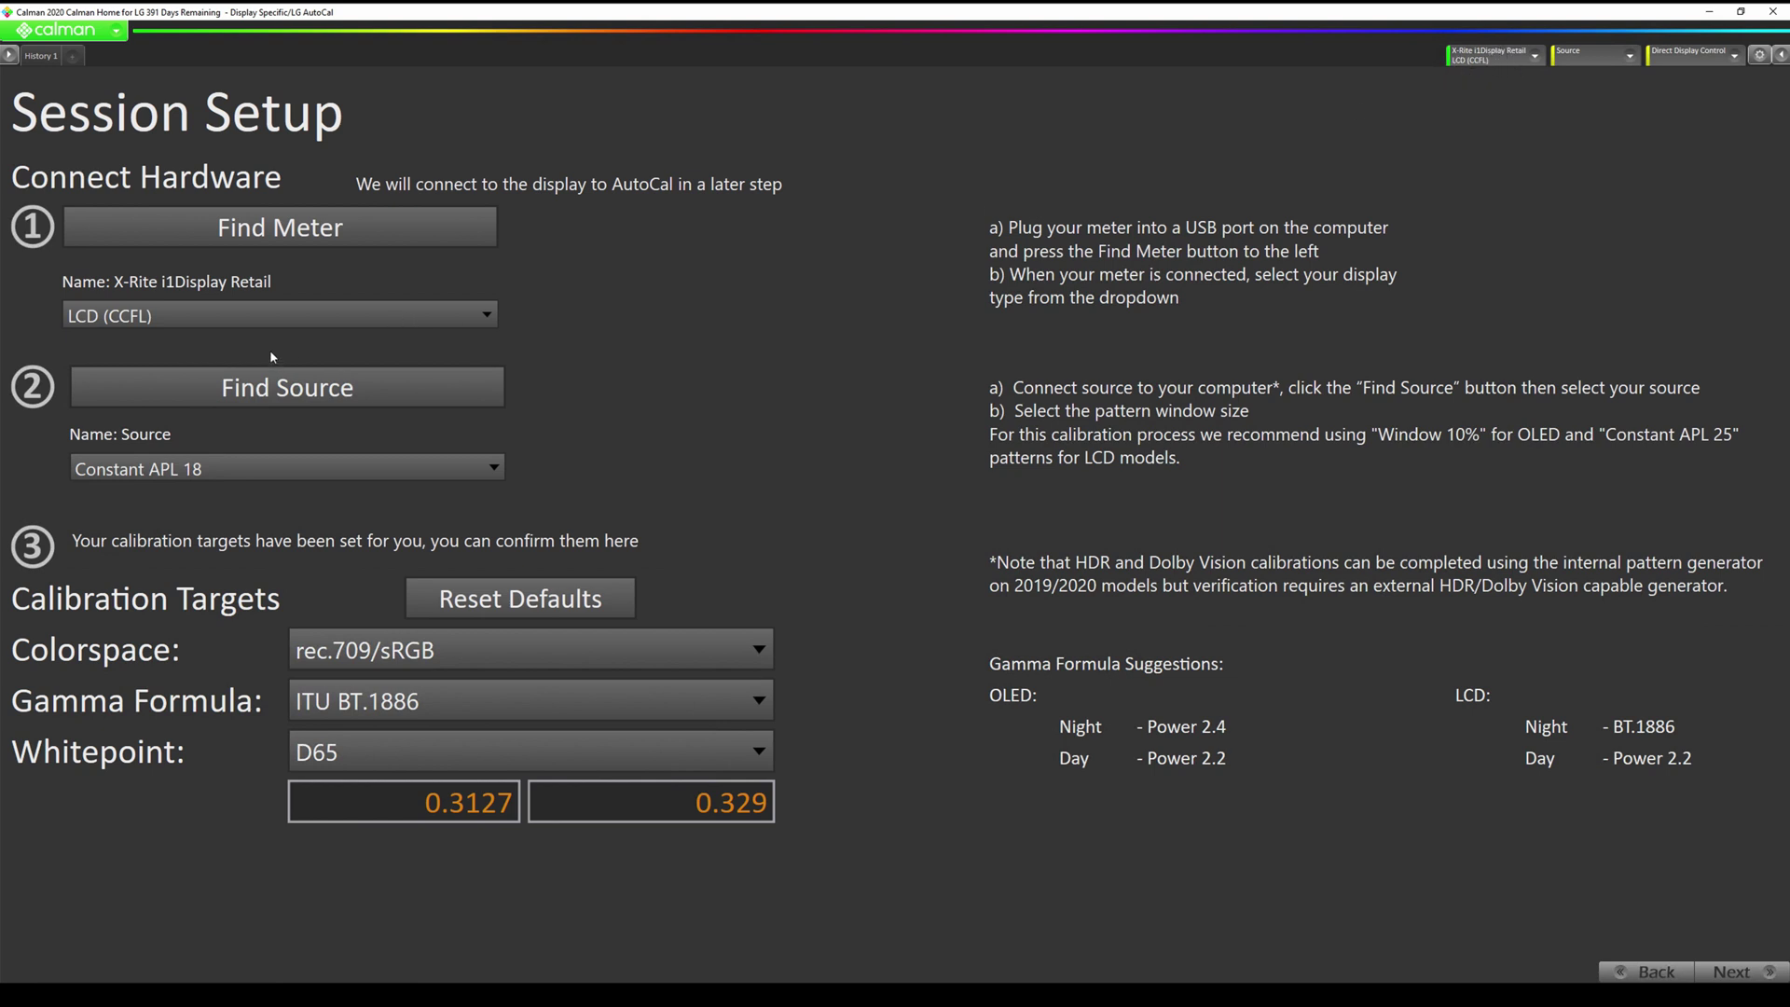
click(249, 317)
click(105, 670)
Add the LG 2020 OLED TV as pattern source by IP address and confirm its PIN.
click(348, 395)
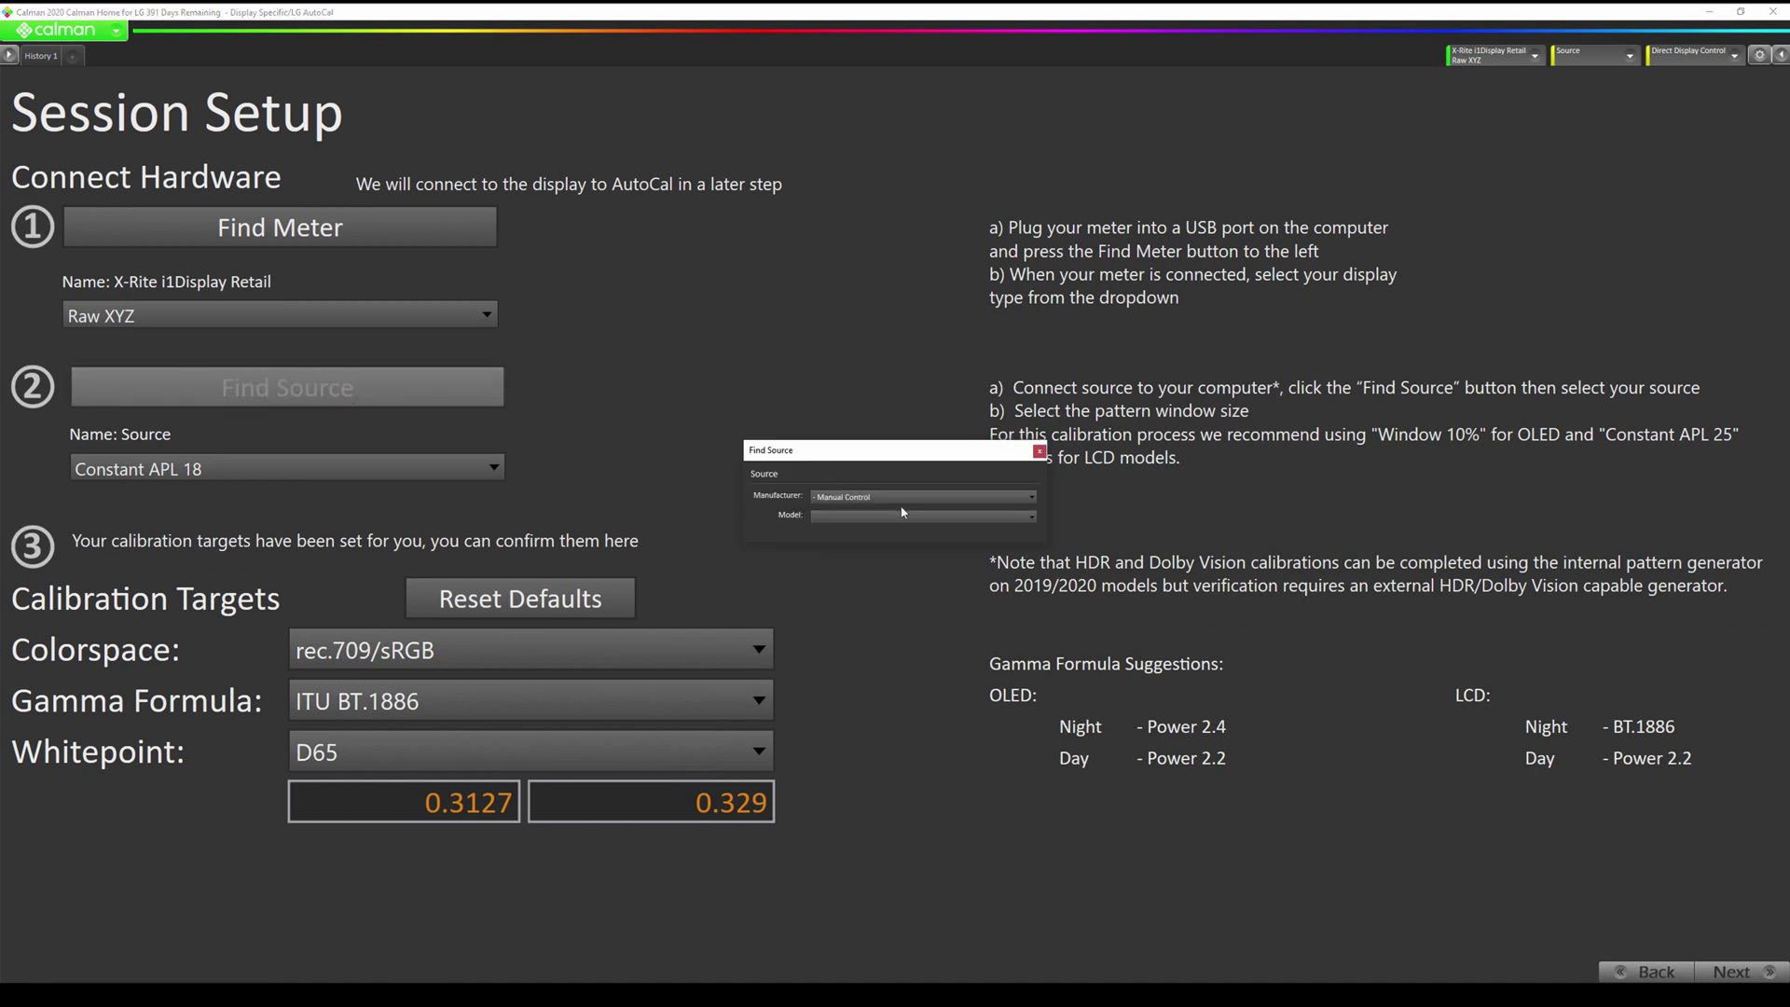
click(900, 497)
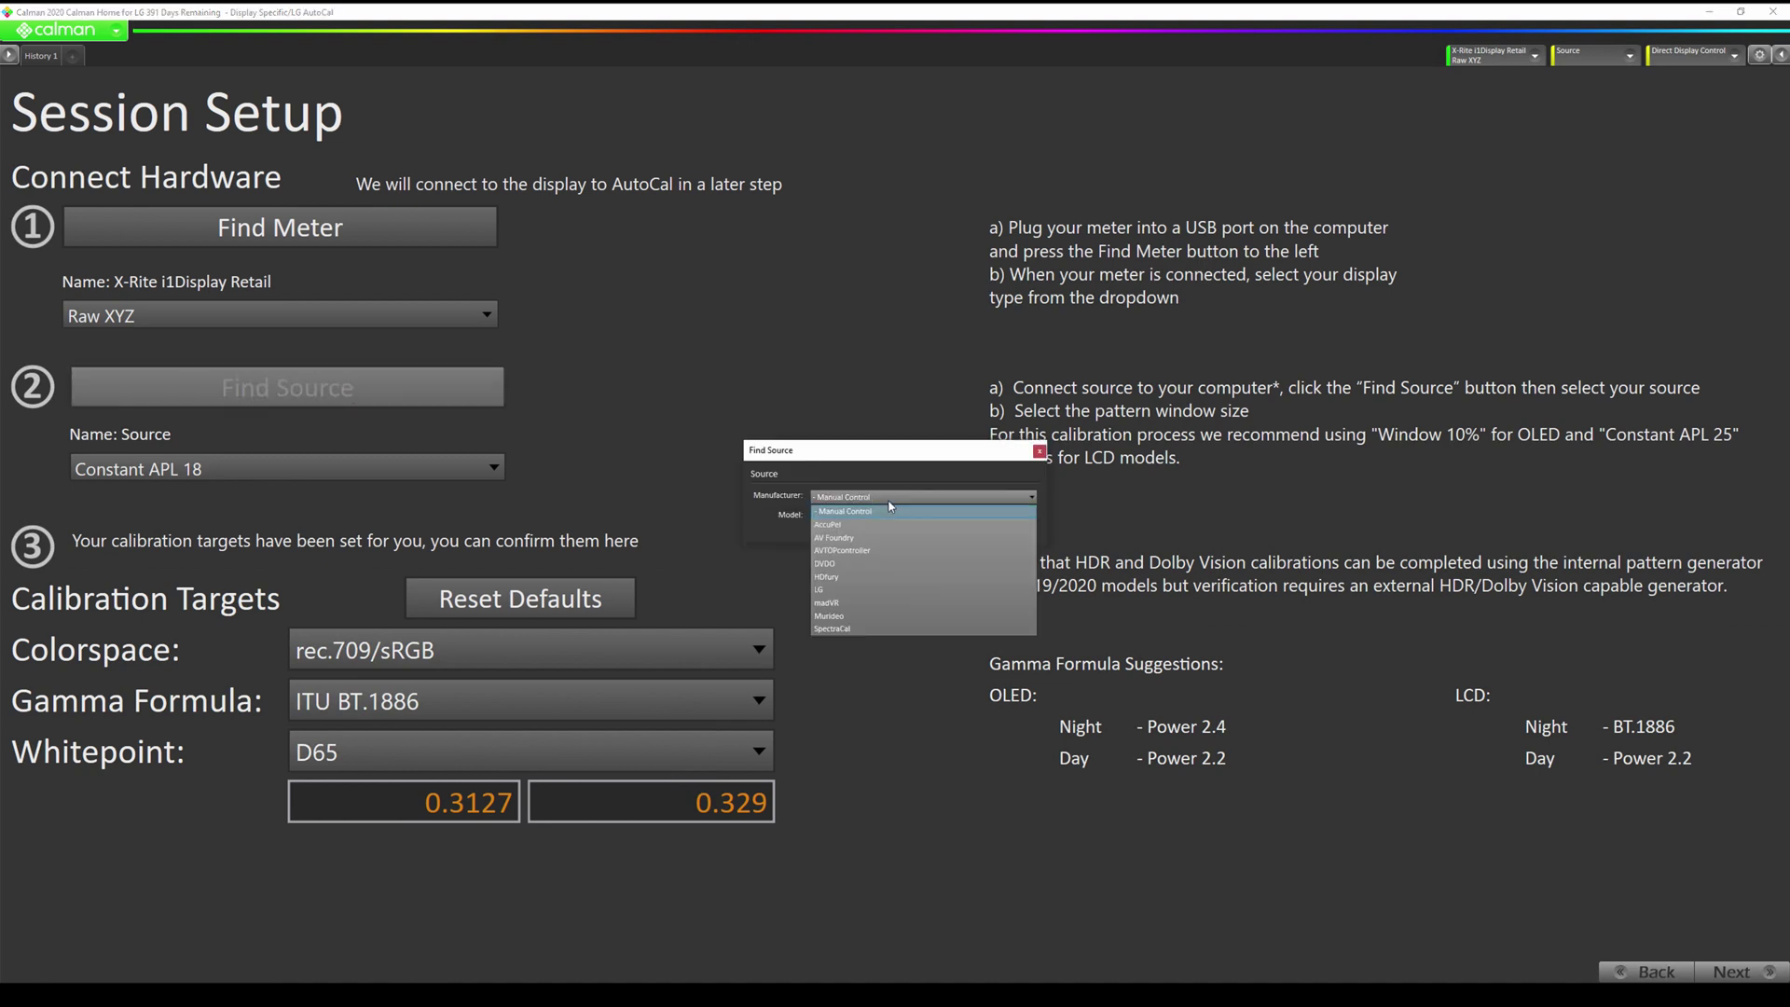
click(842, 591)
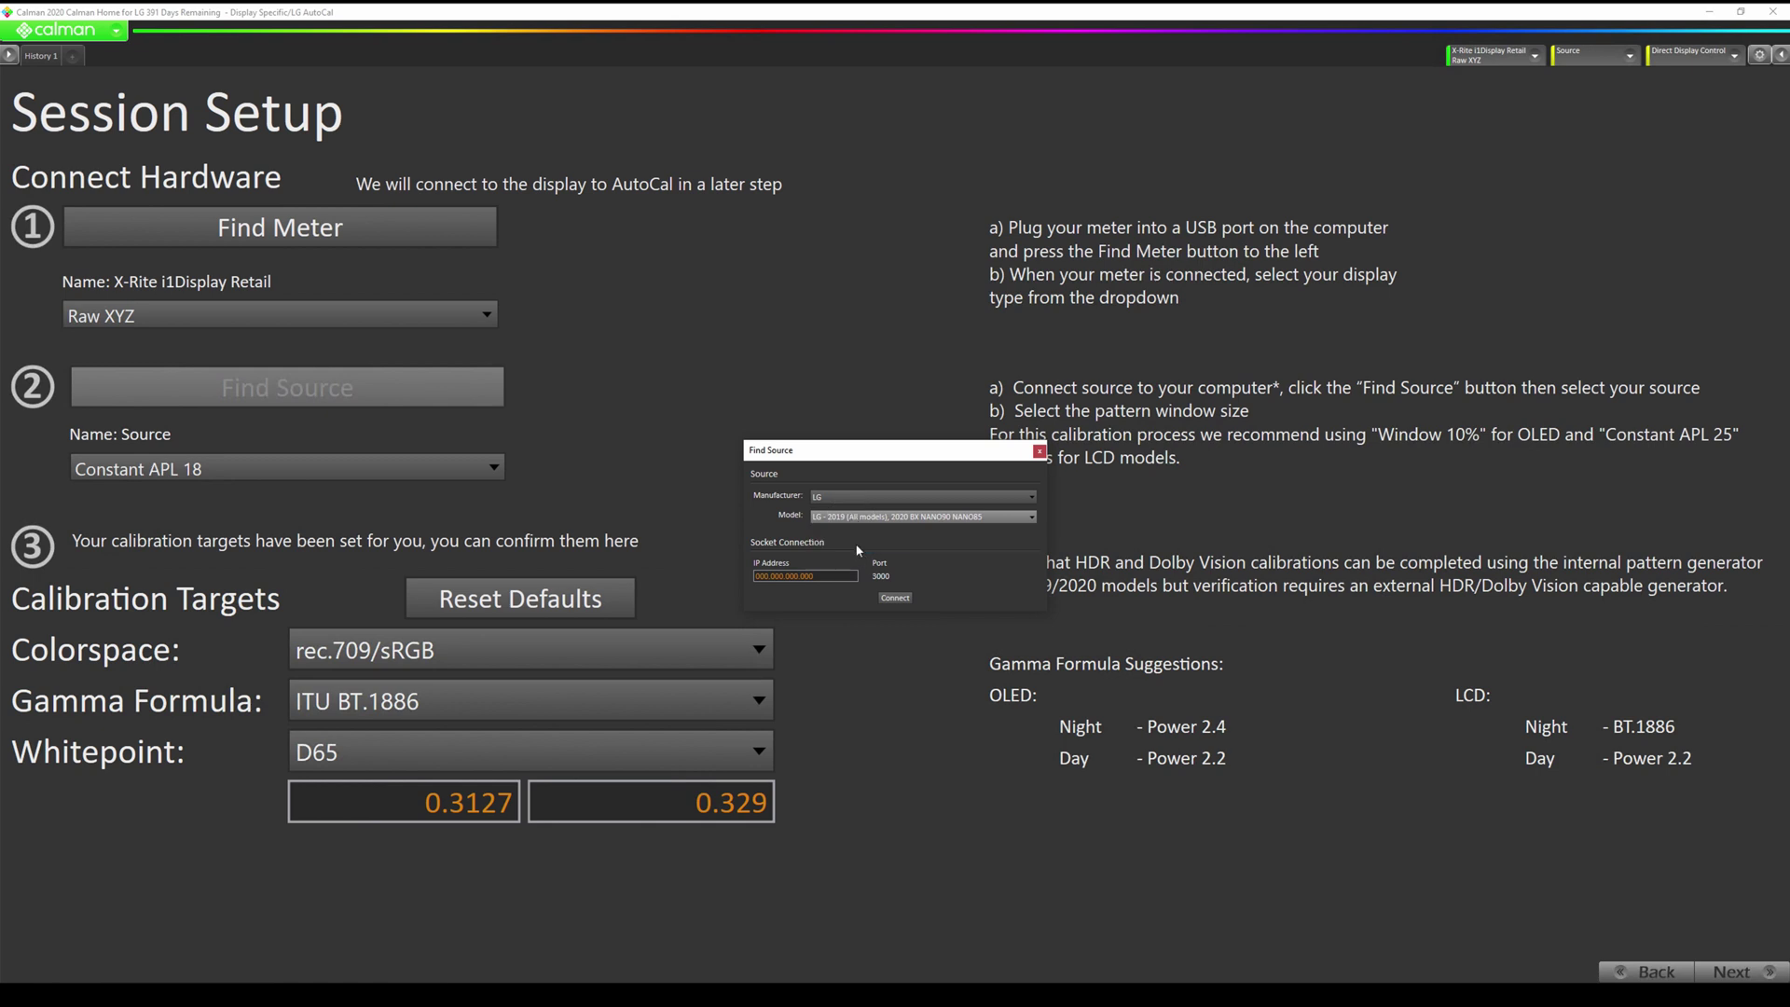
click(805, 575)
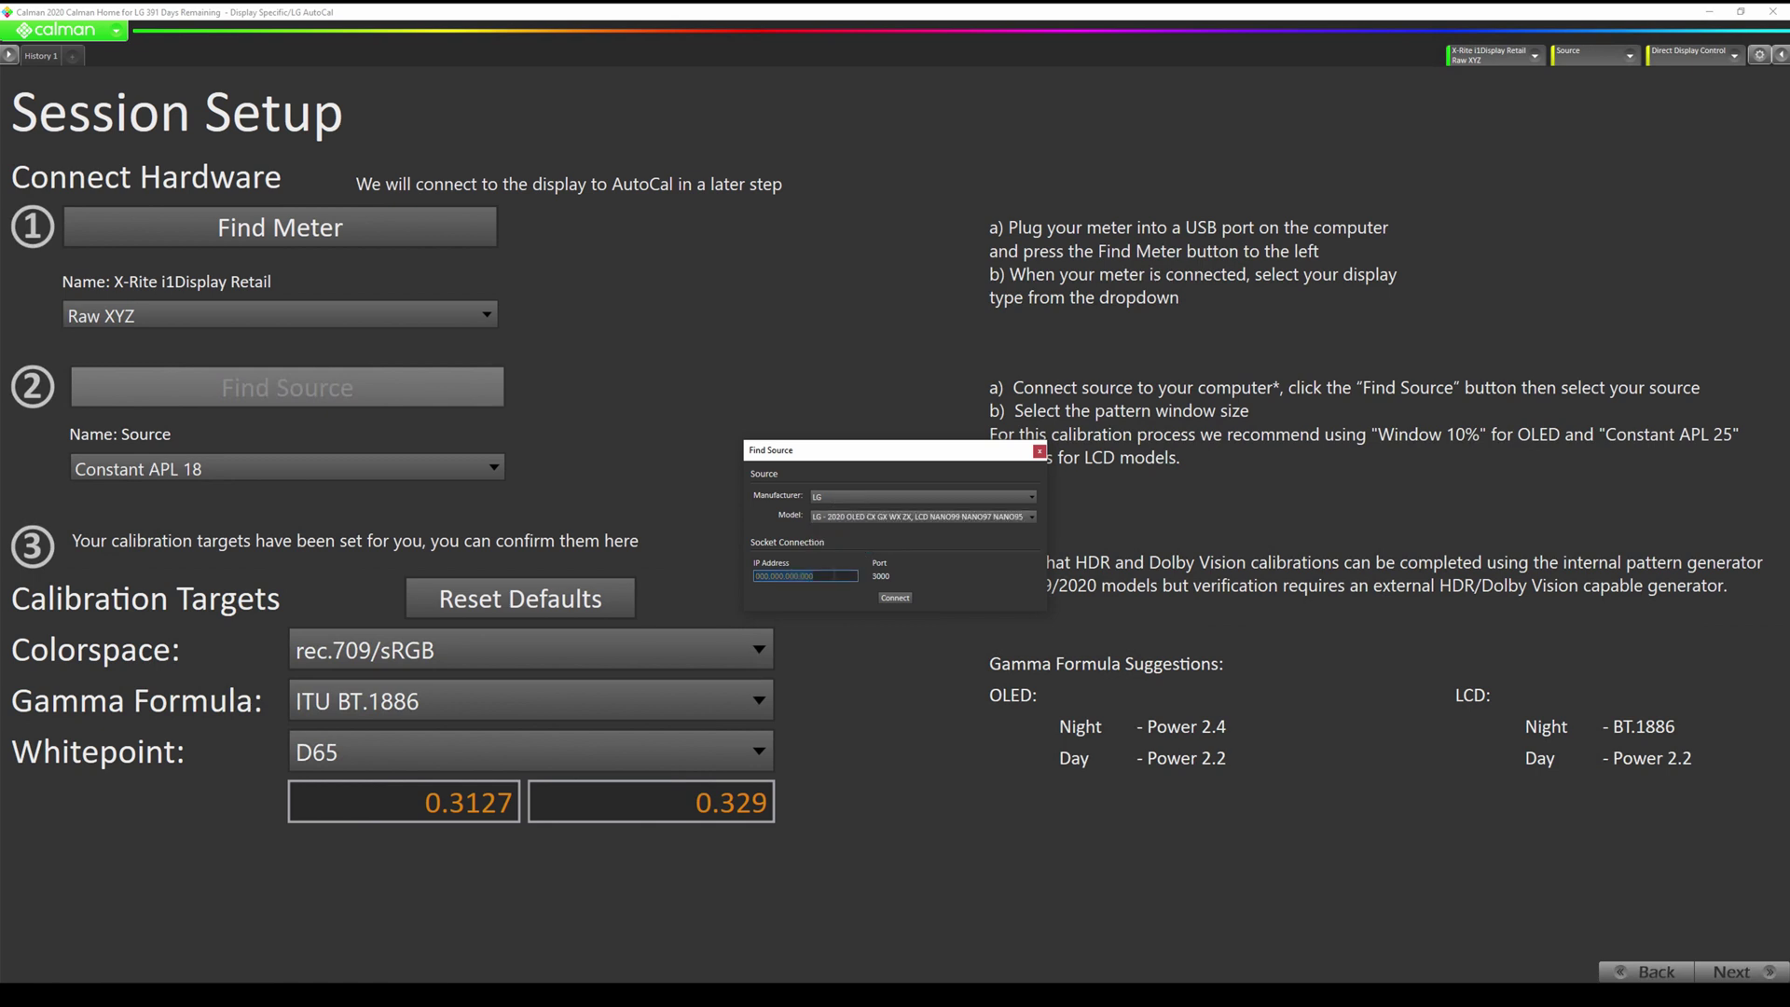
text(192.168.29.222)
click(896, 599)
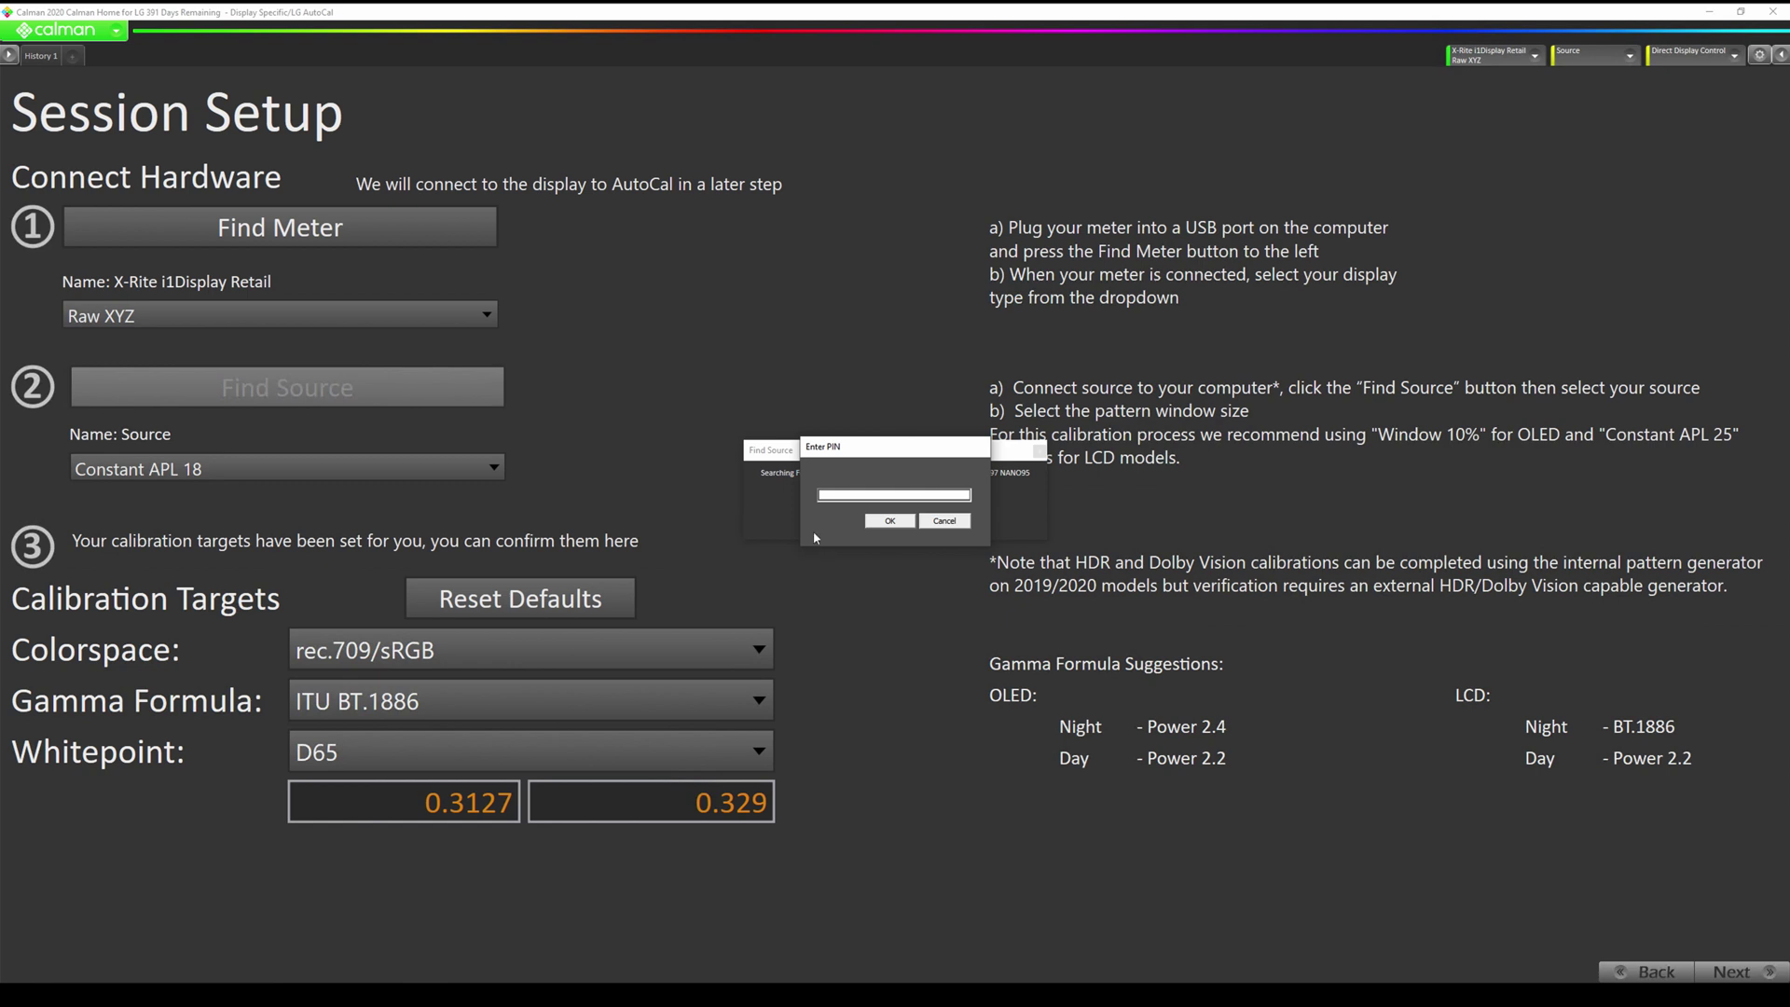
click(833, 494)
click(890, 520)
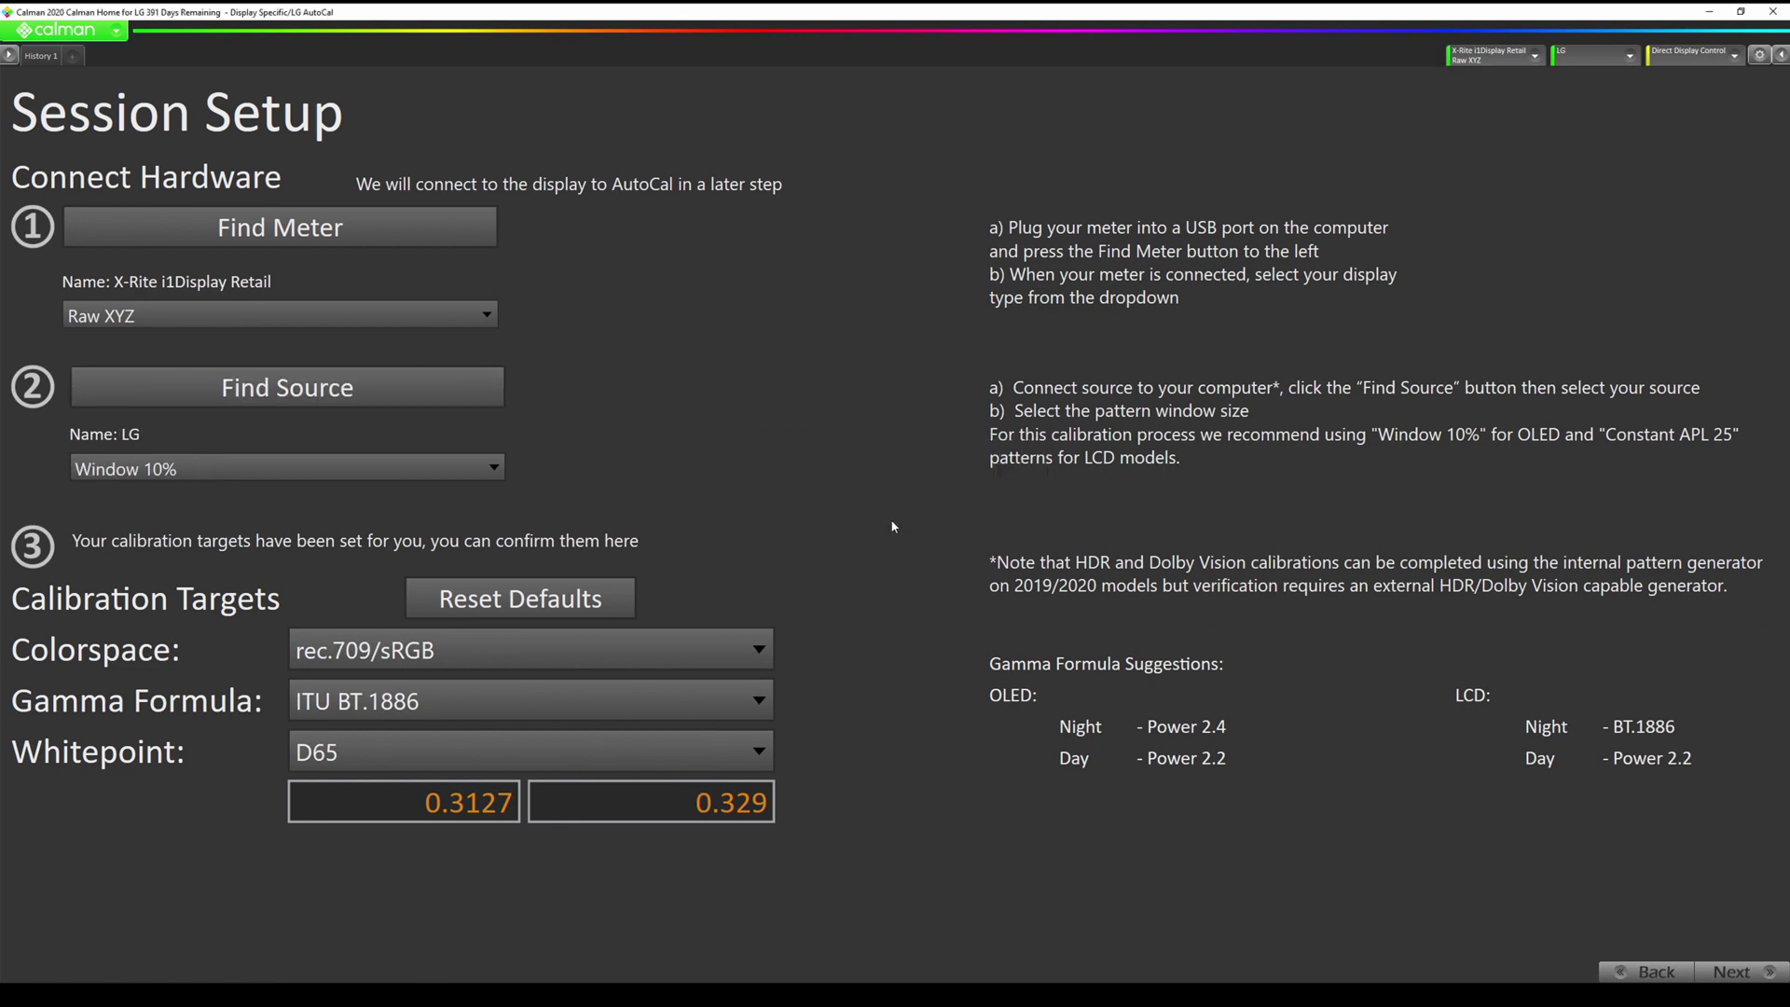
Keep the LG source pattern size at Window 10%.
click(154, 468)
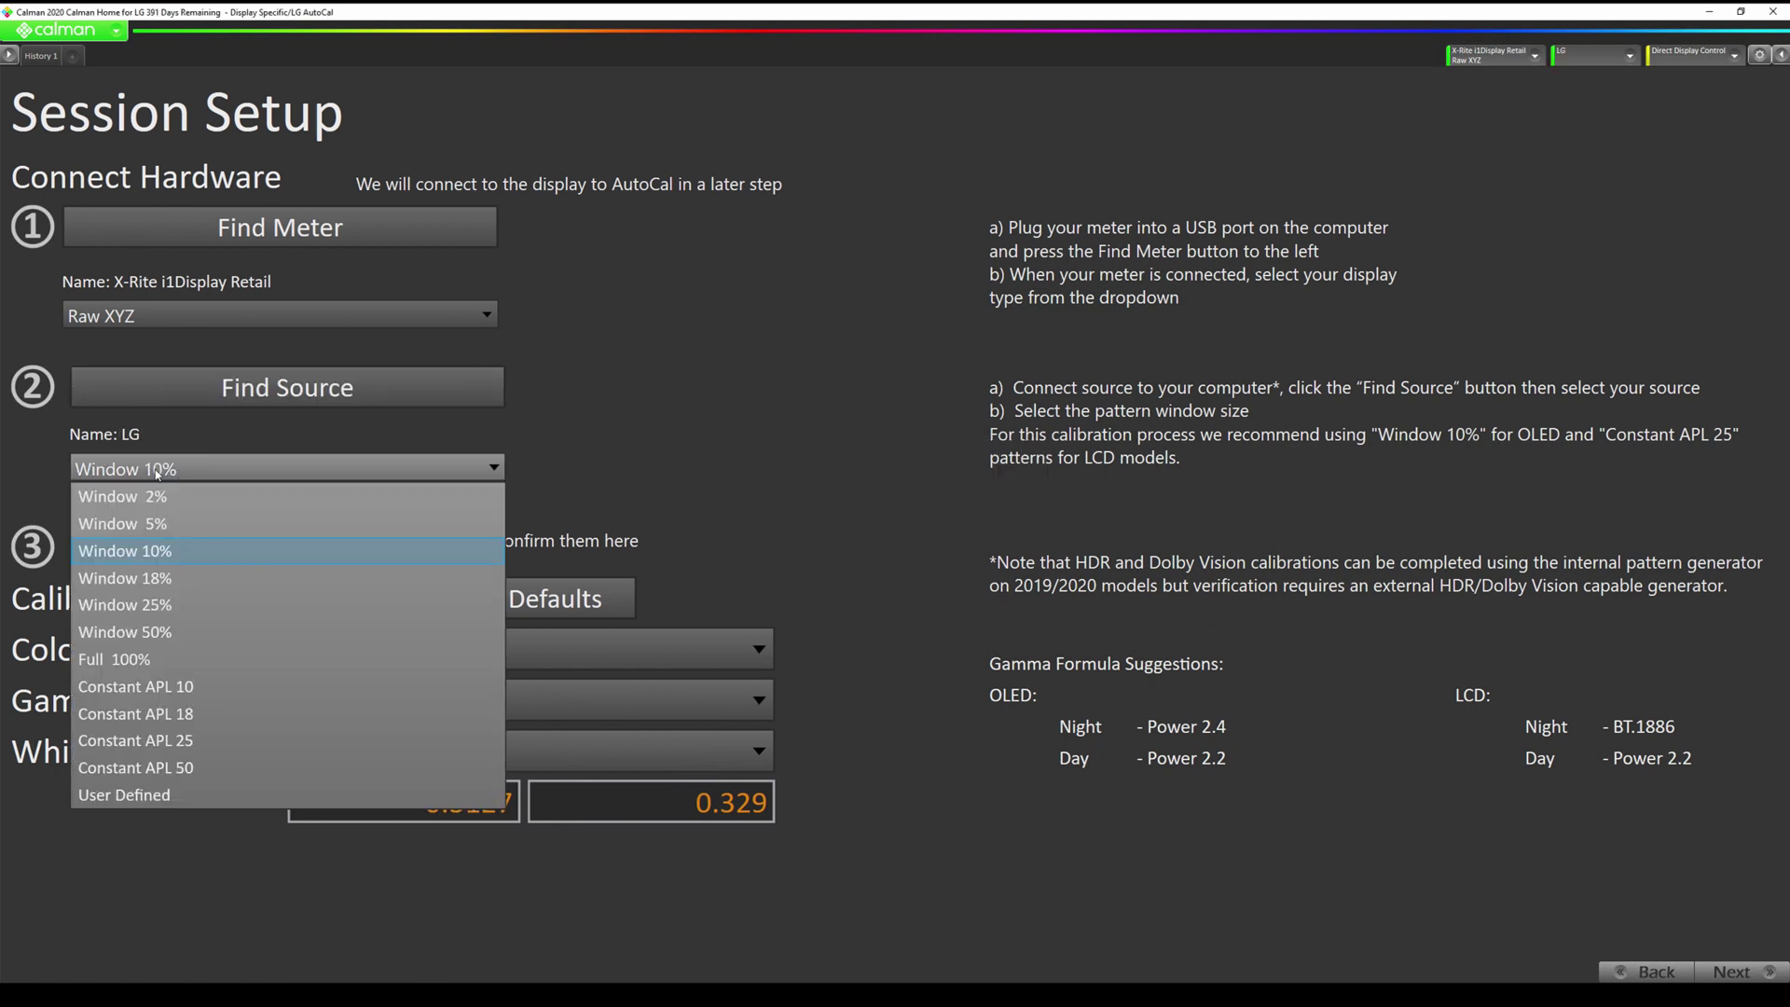
click(152, 552)
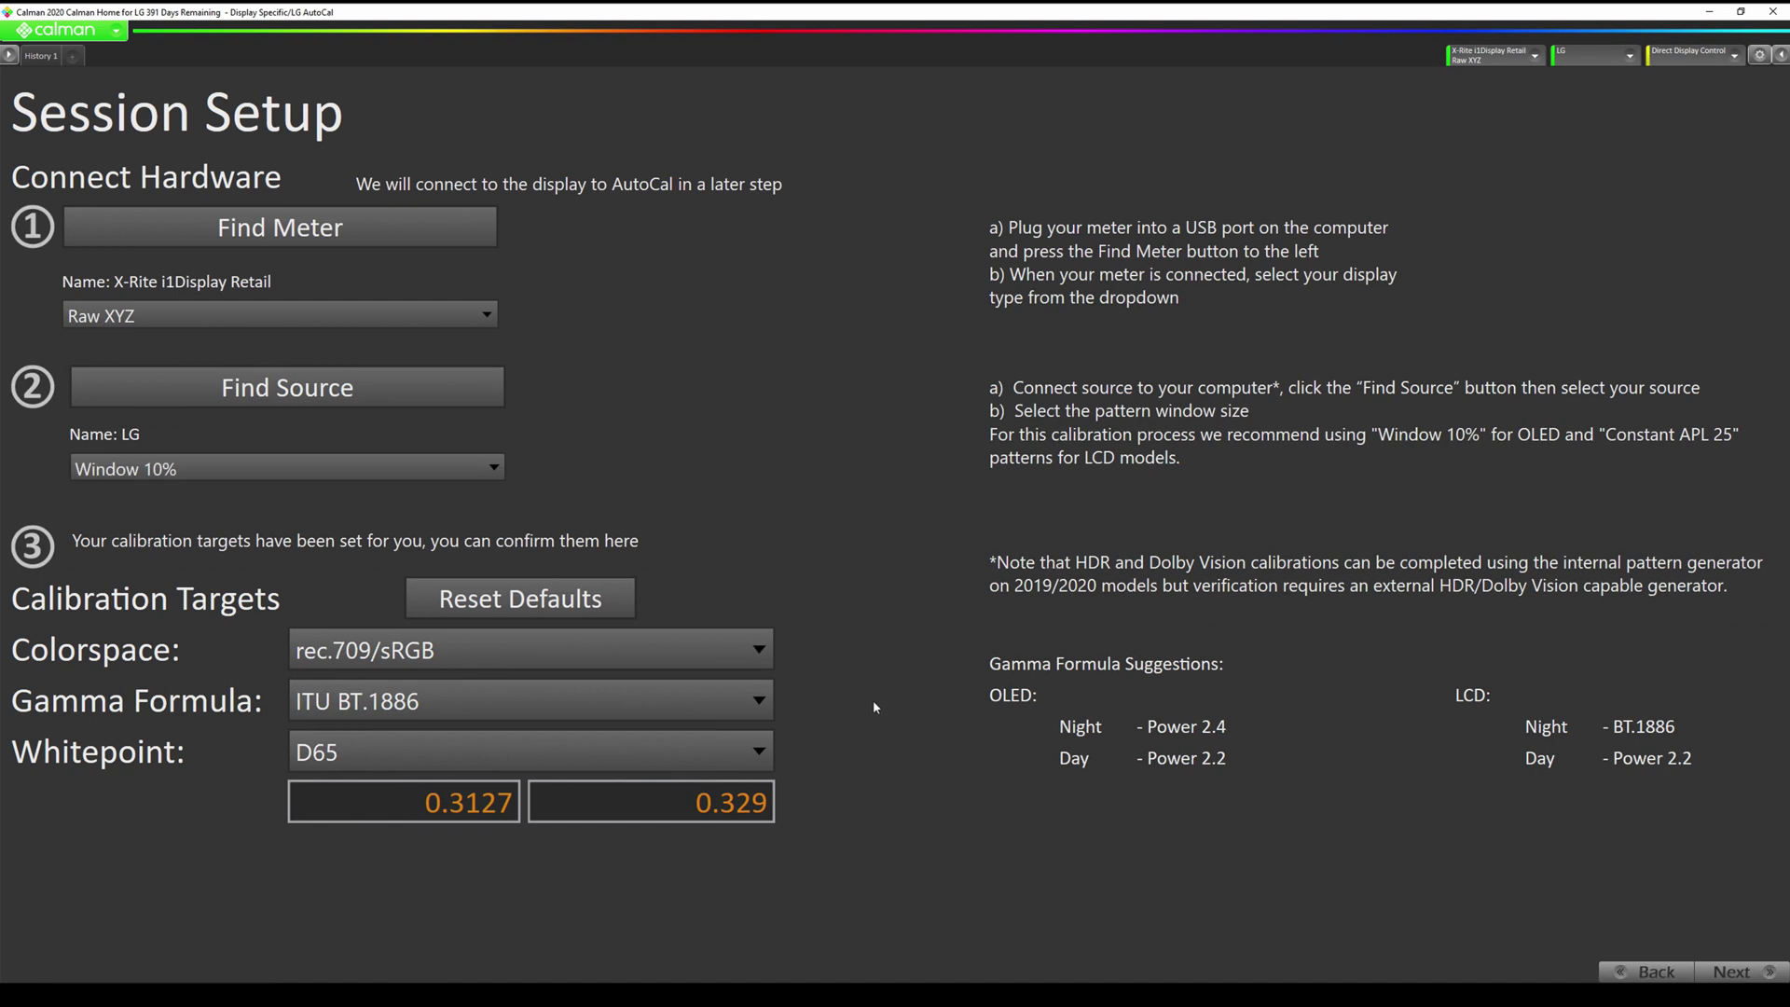
Set the gamma target to Power 2.4 and move on to Pre-Calibration Measurements.
click(690, 703)
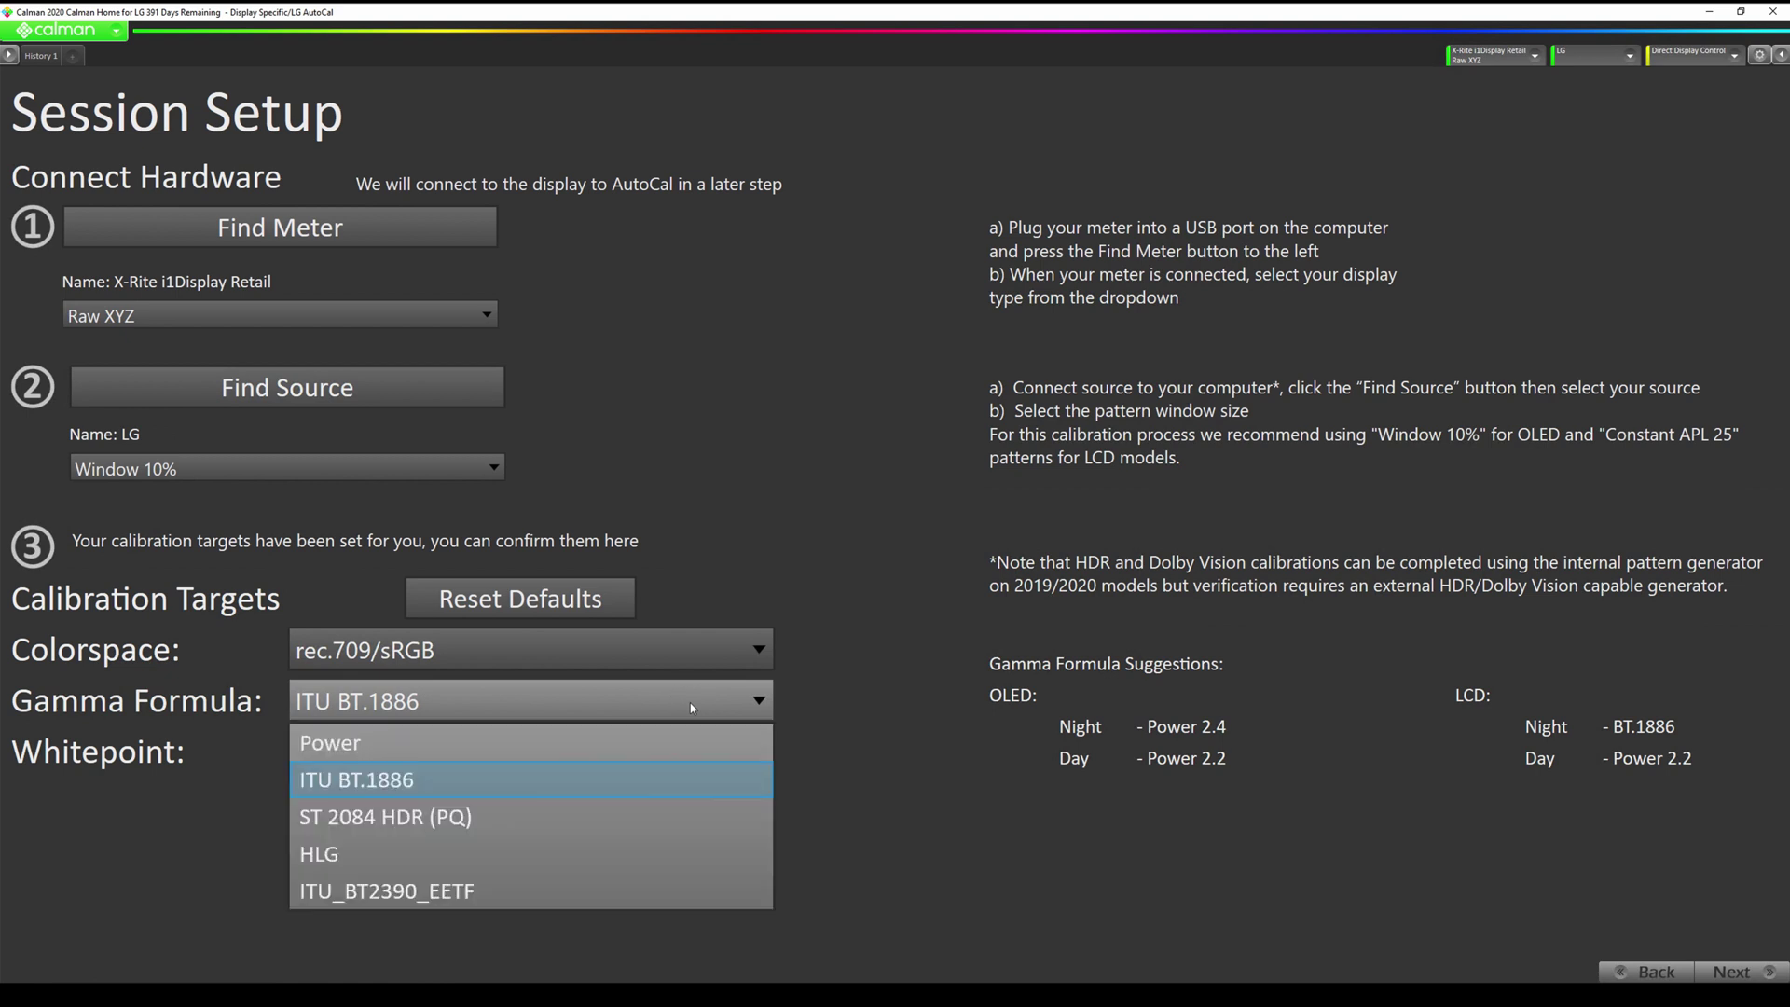
click(597, 743)
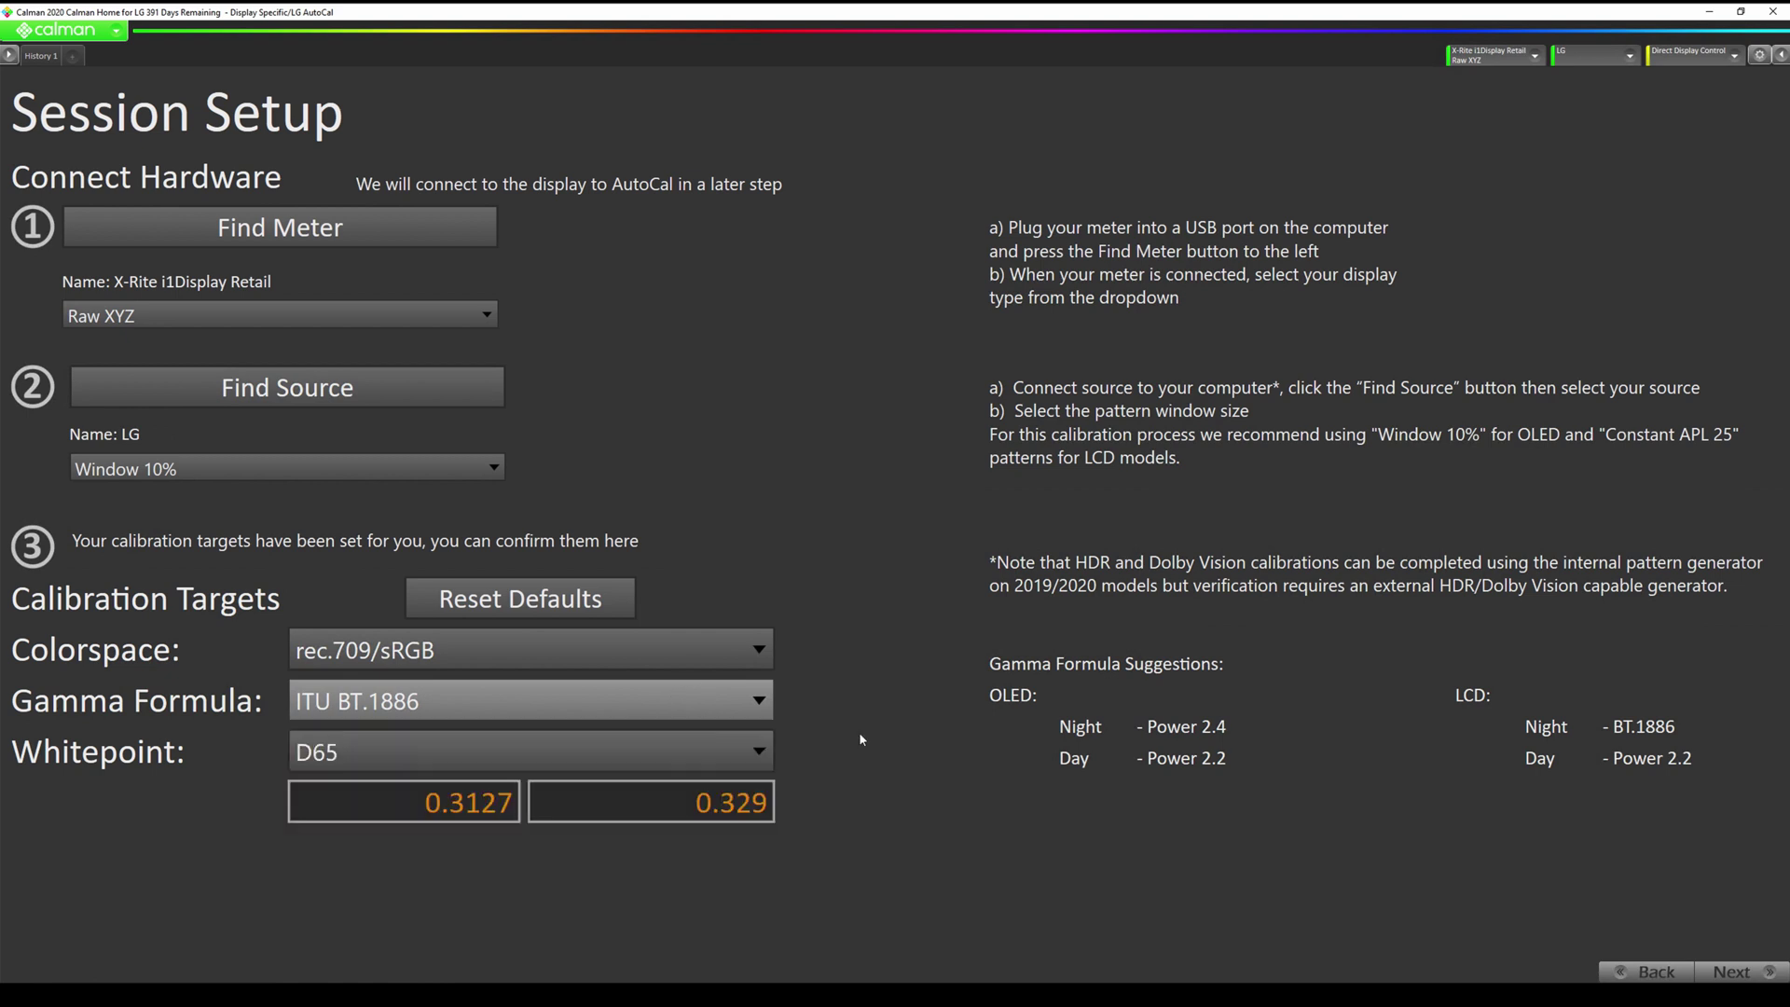
click(874, 711)
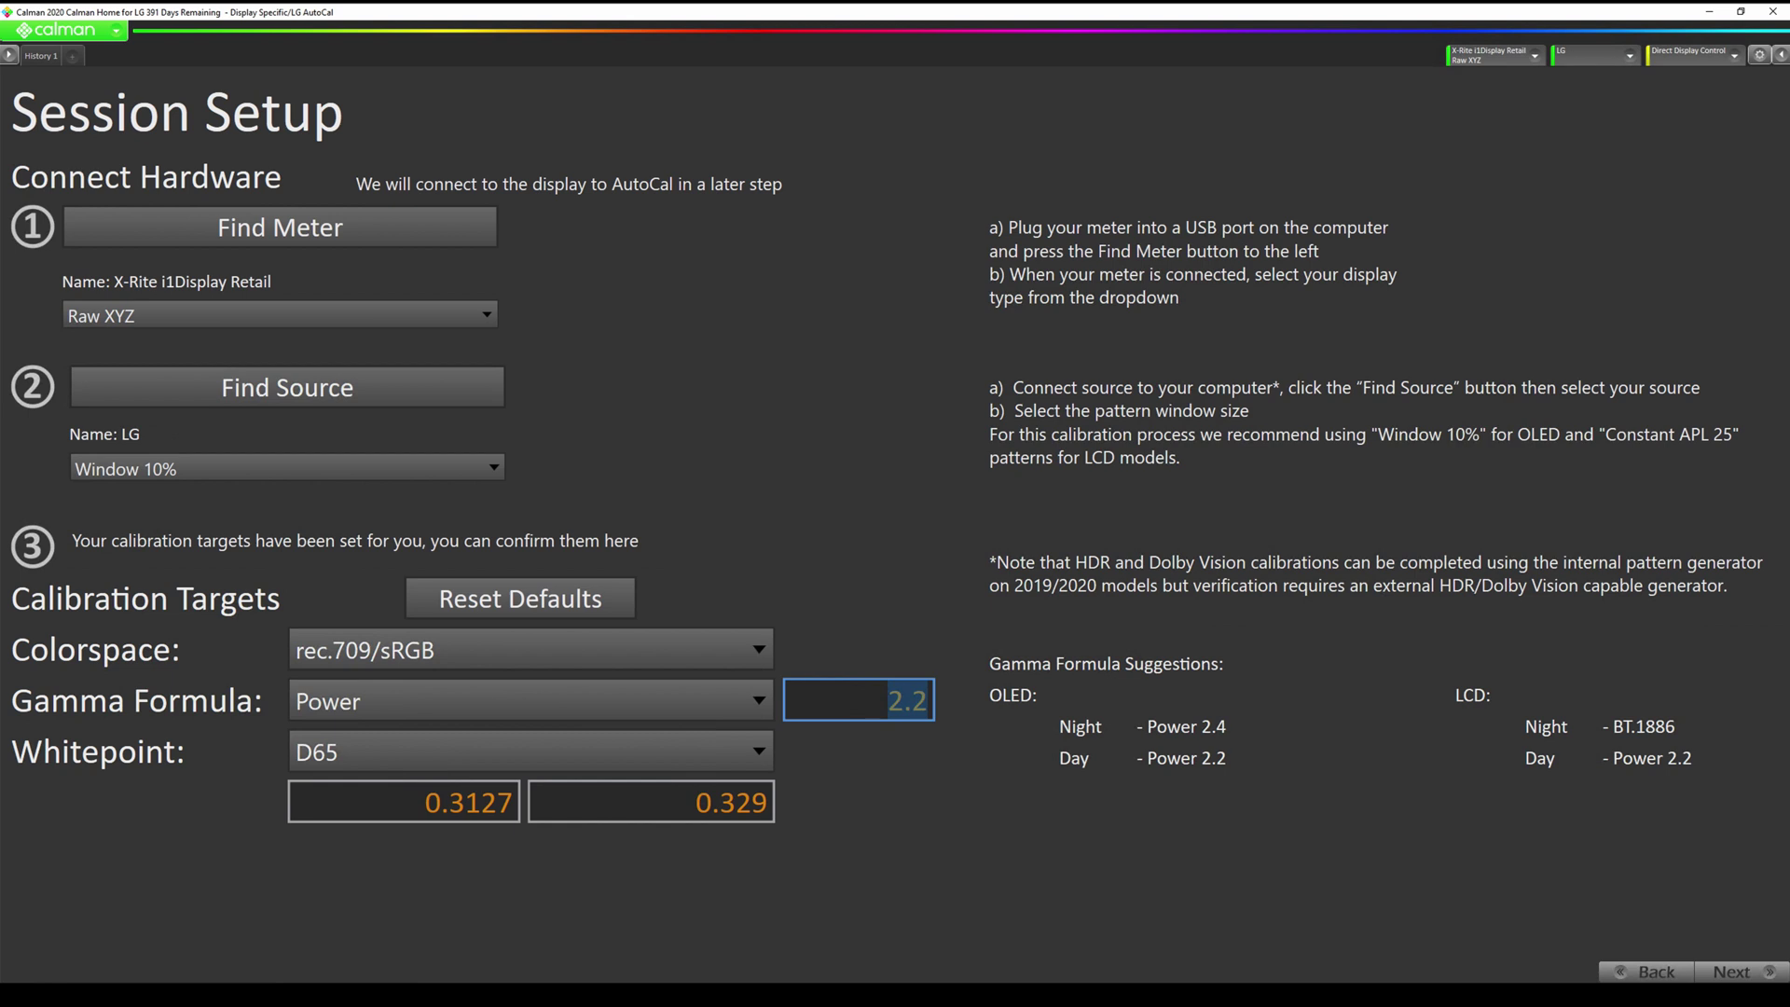
text(2.3)
key(BackSpace)
text(4)
key(Tab)
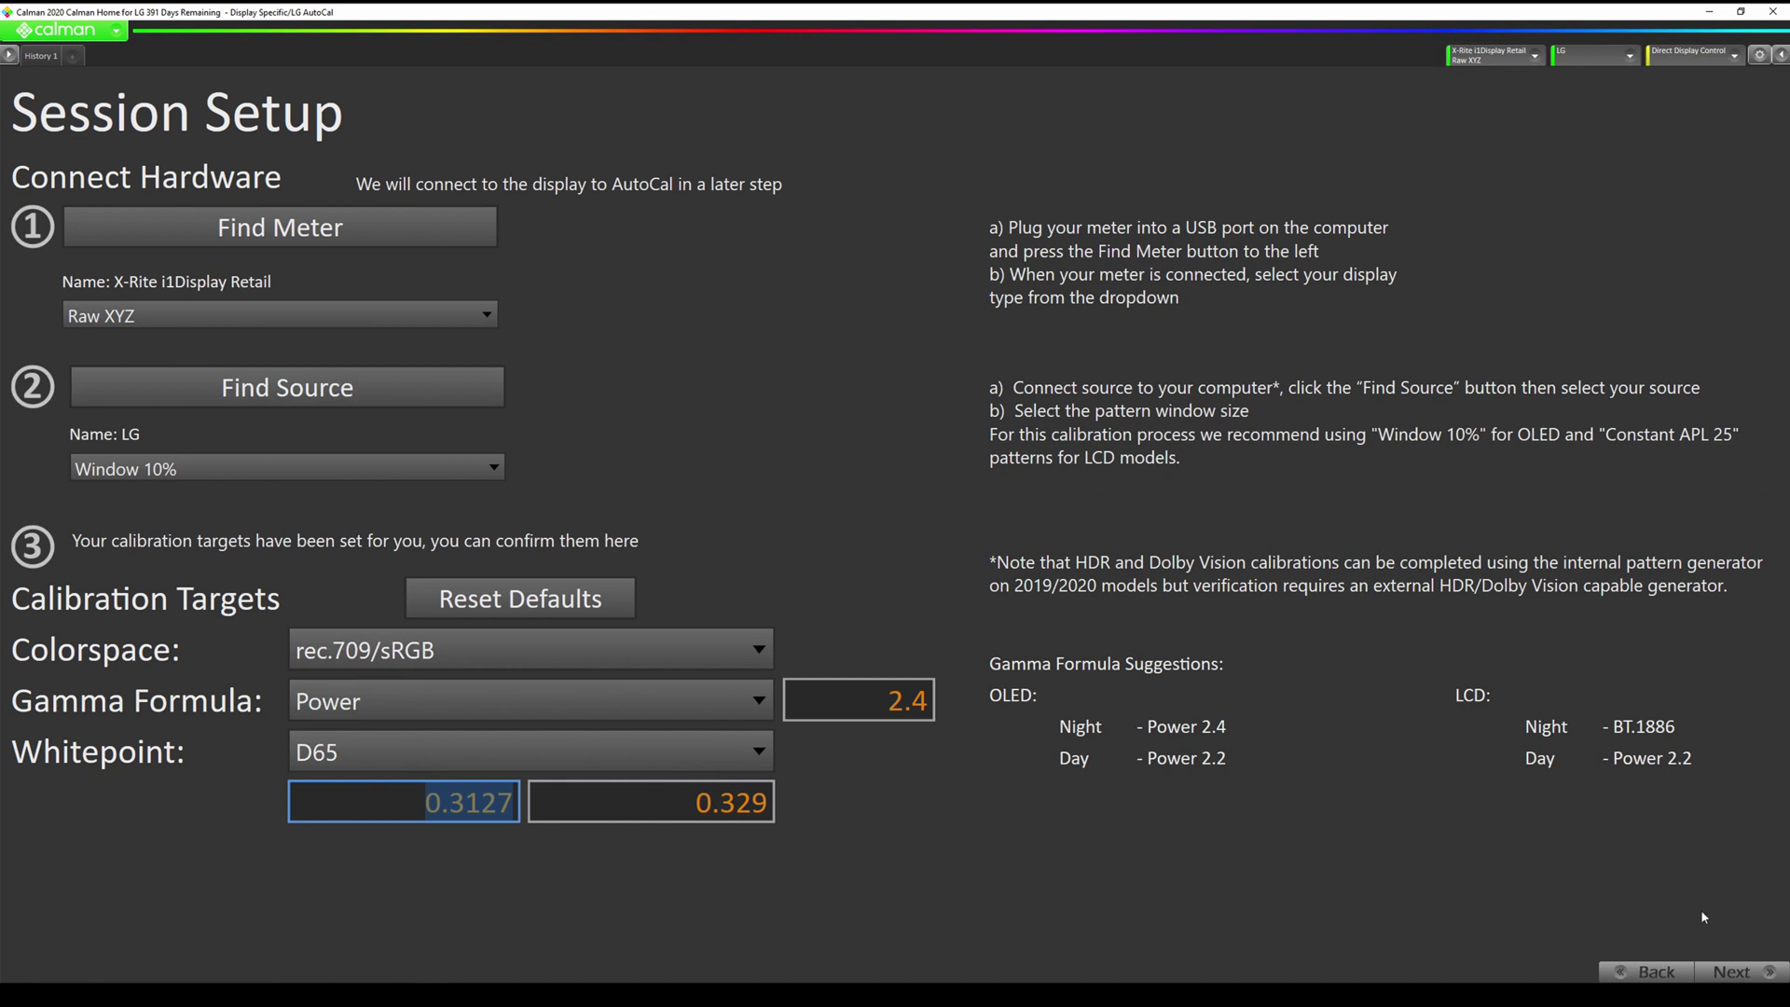
click(1744, 975)
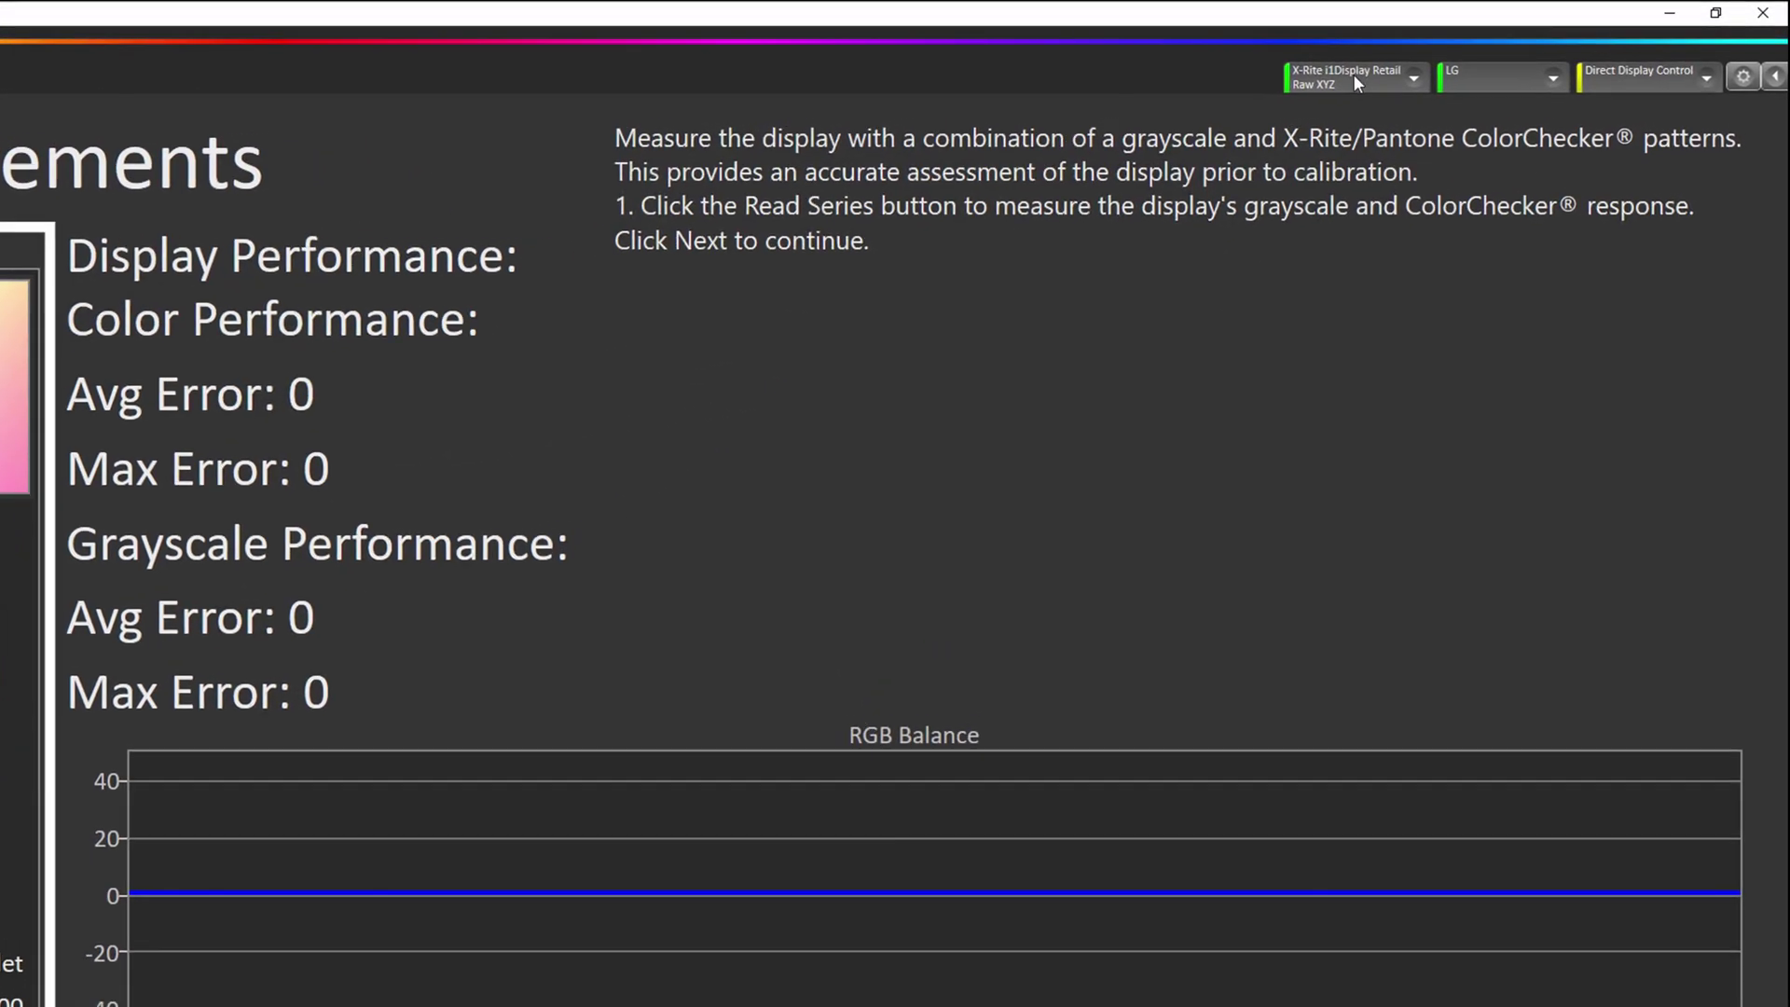
Enable the Low Light Handler in the meter settings.
click(1358, 83)
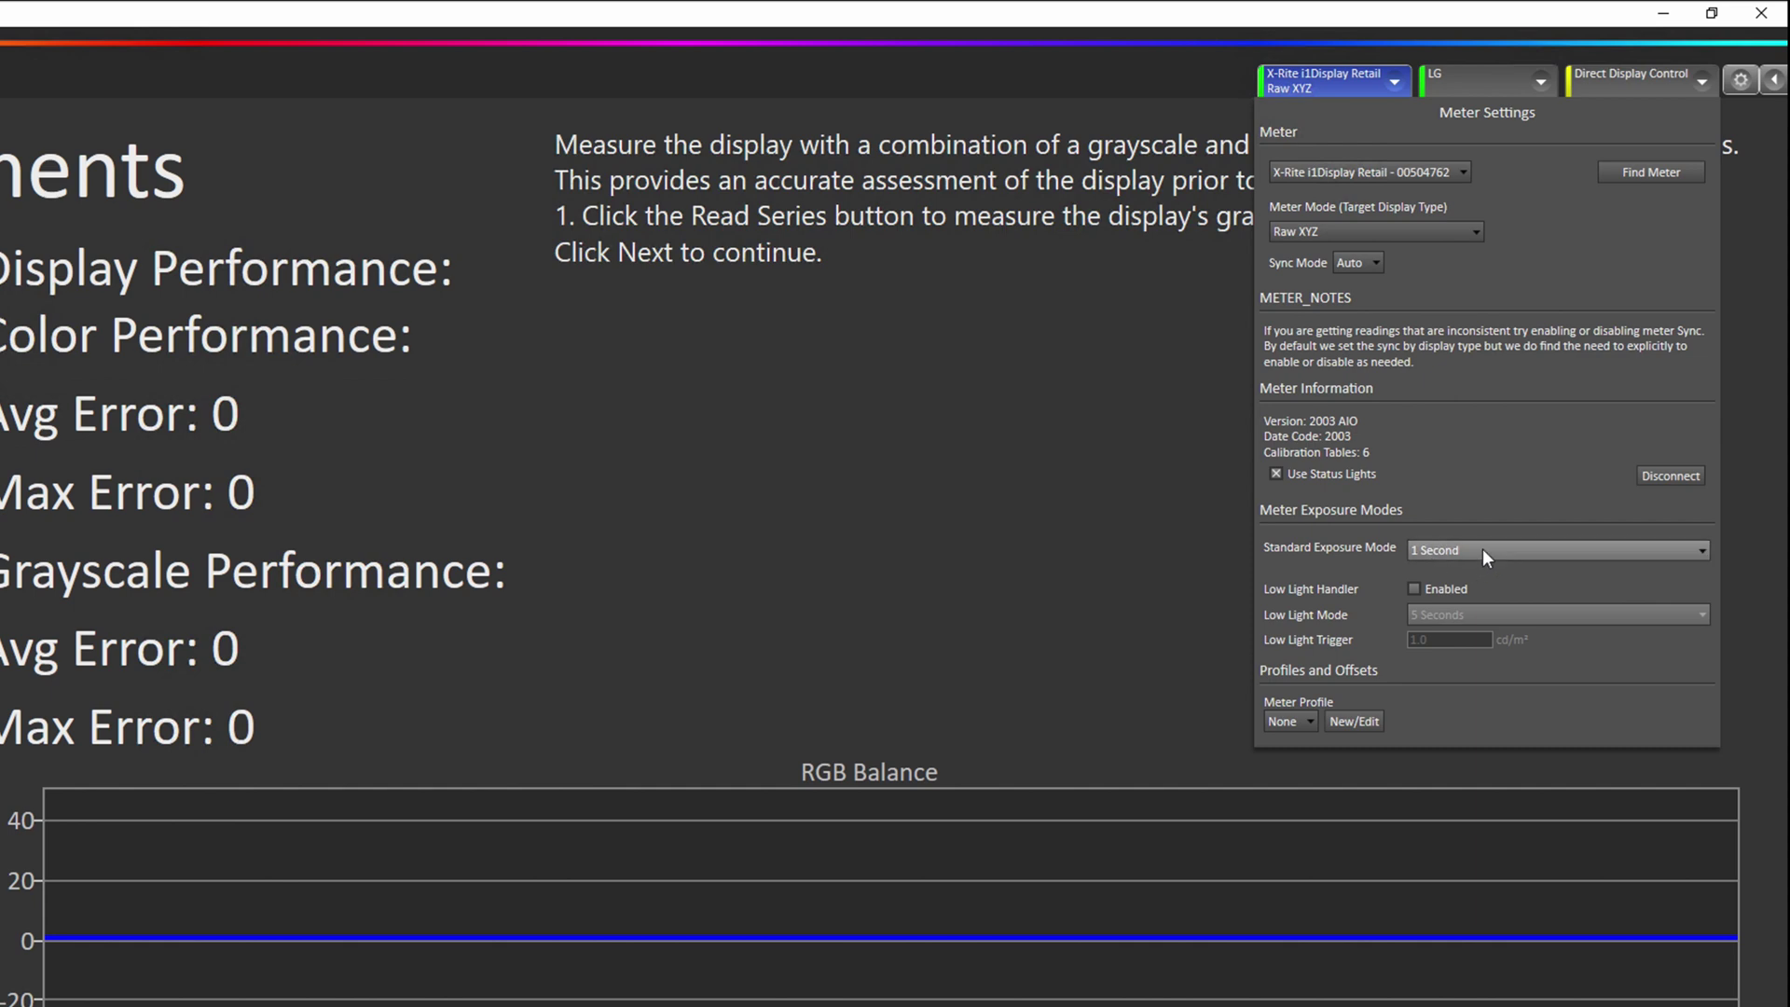
click(1415, 587)
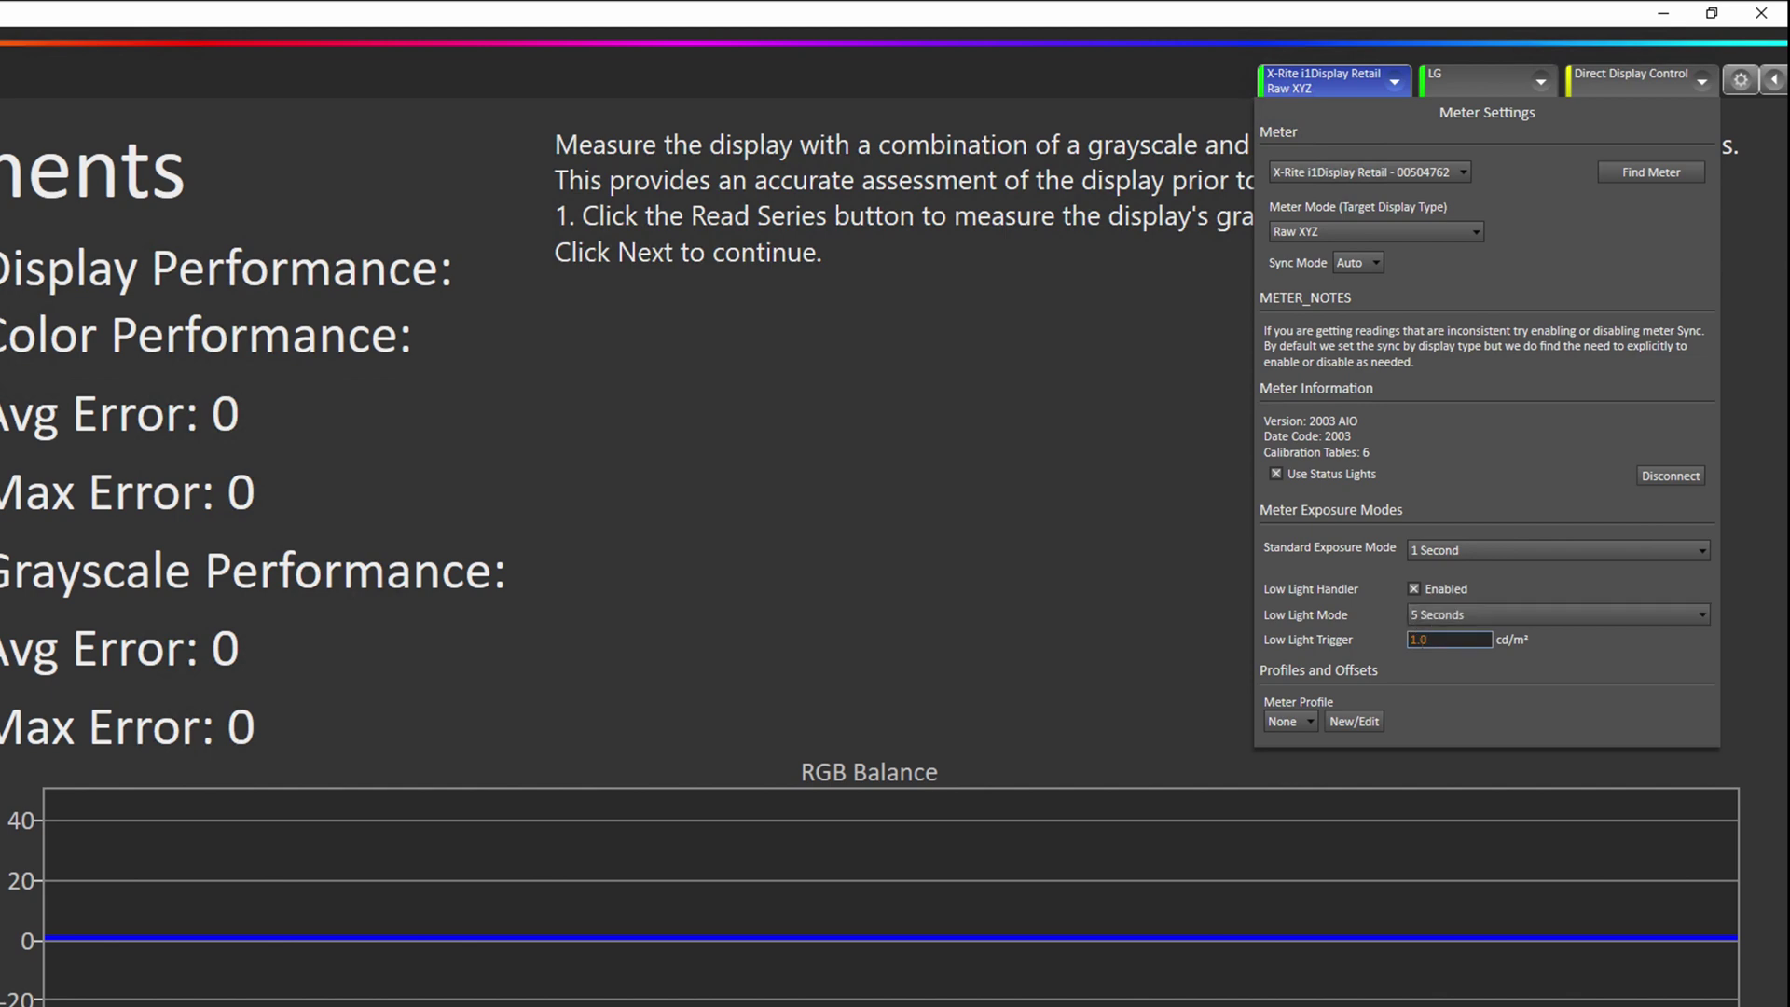
Run the pre-calibration Read Series (grayscale ΔE 2.3 avg, color 1.6 avg) and continue.
click(969, 611)
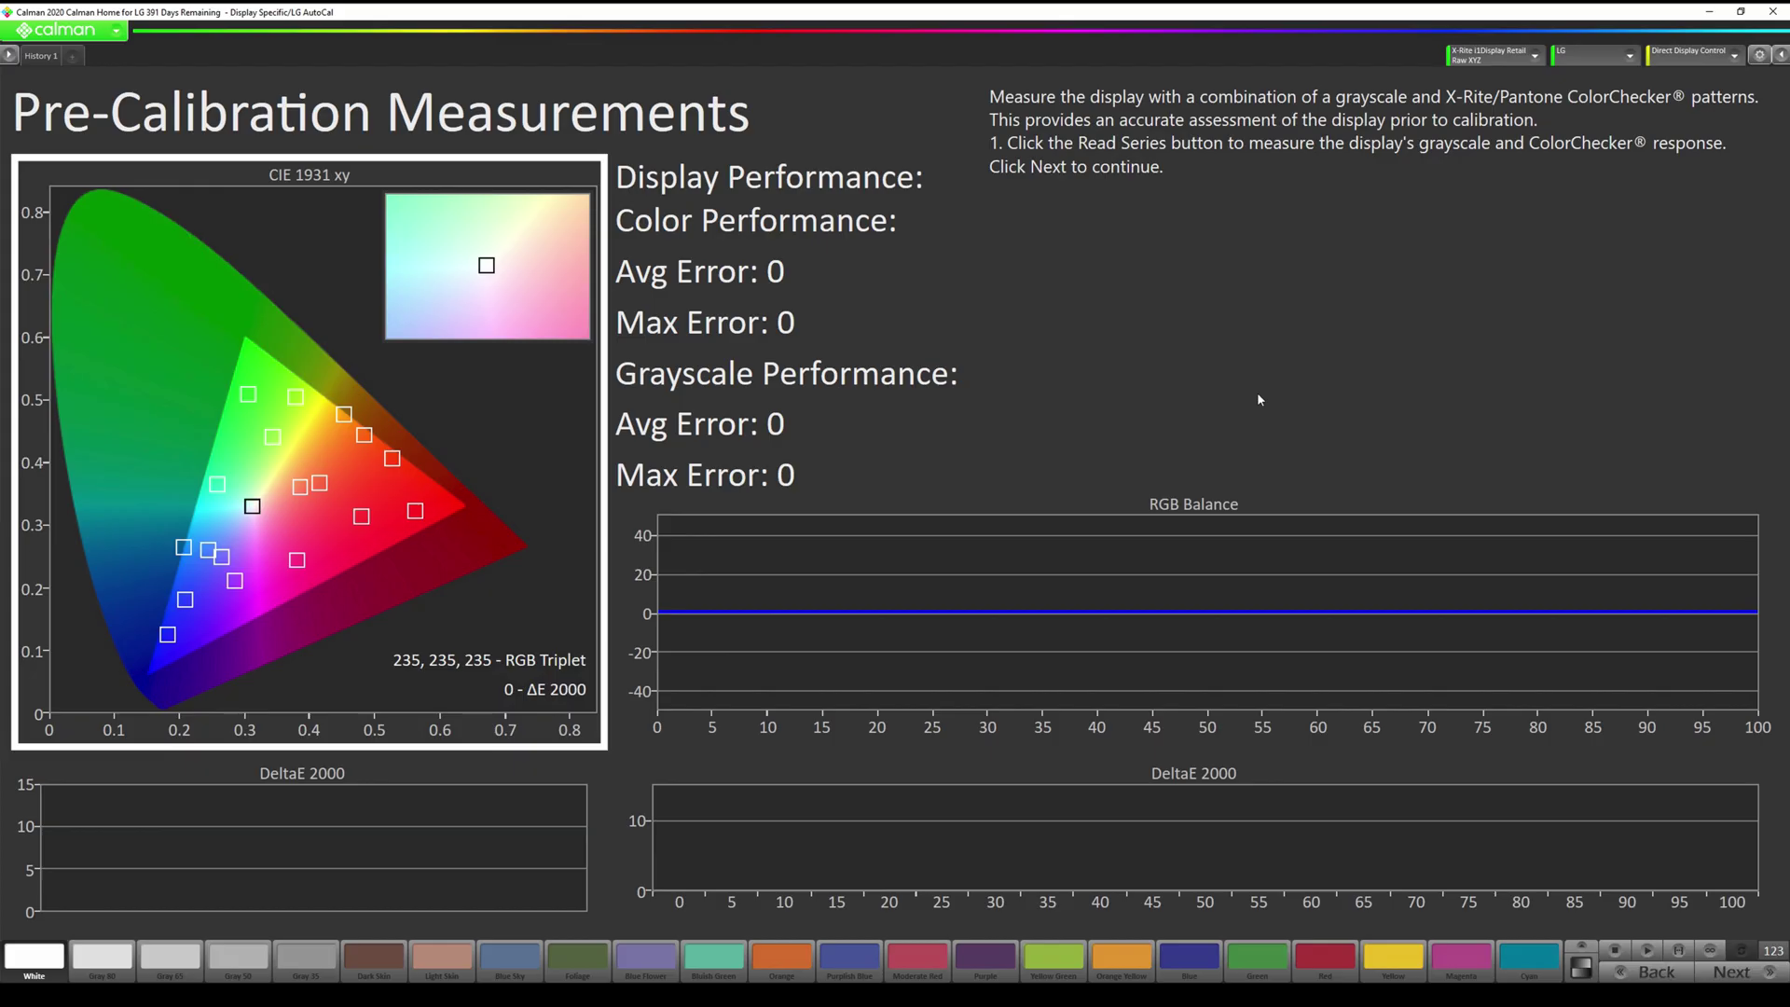
click(1684, 952)
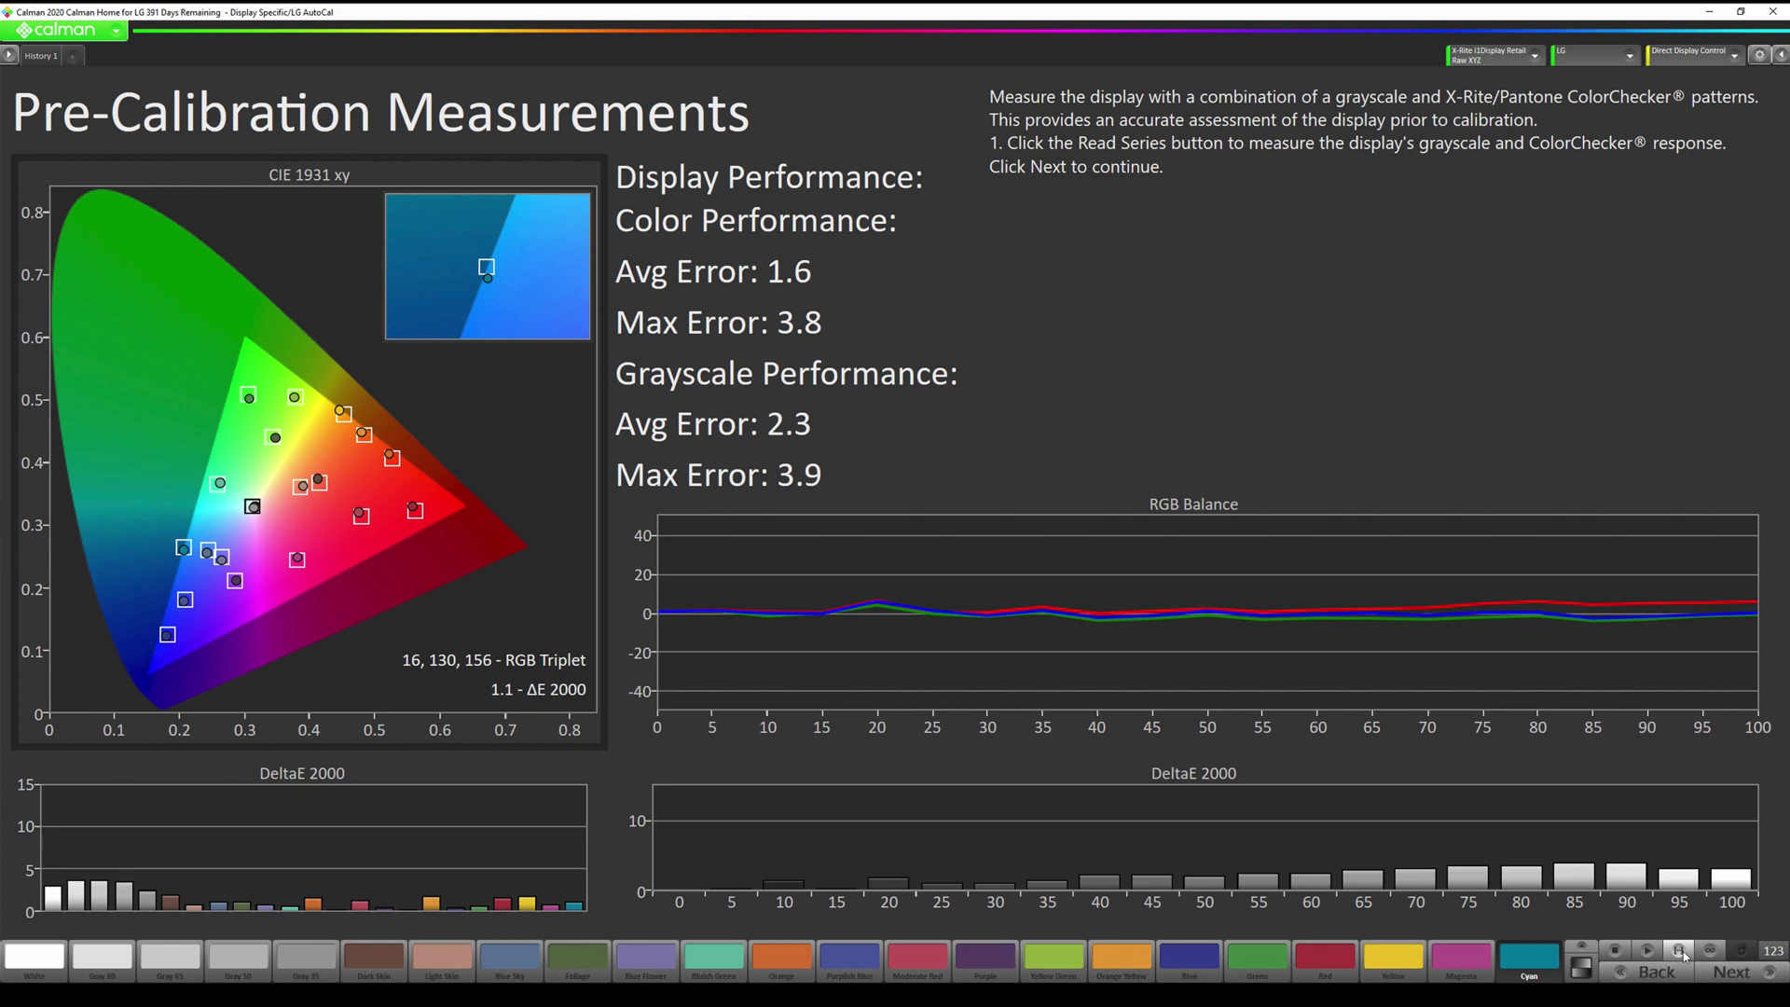
click(1732, 972)
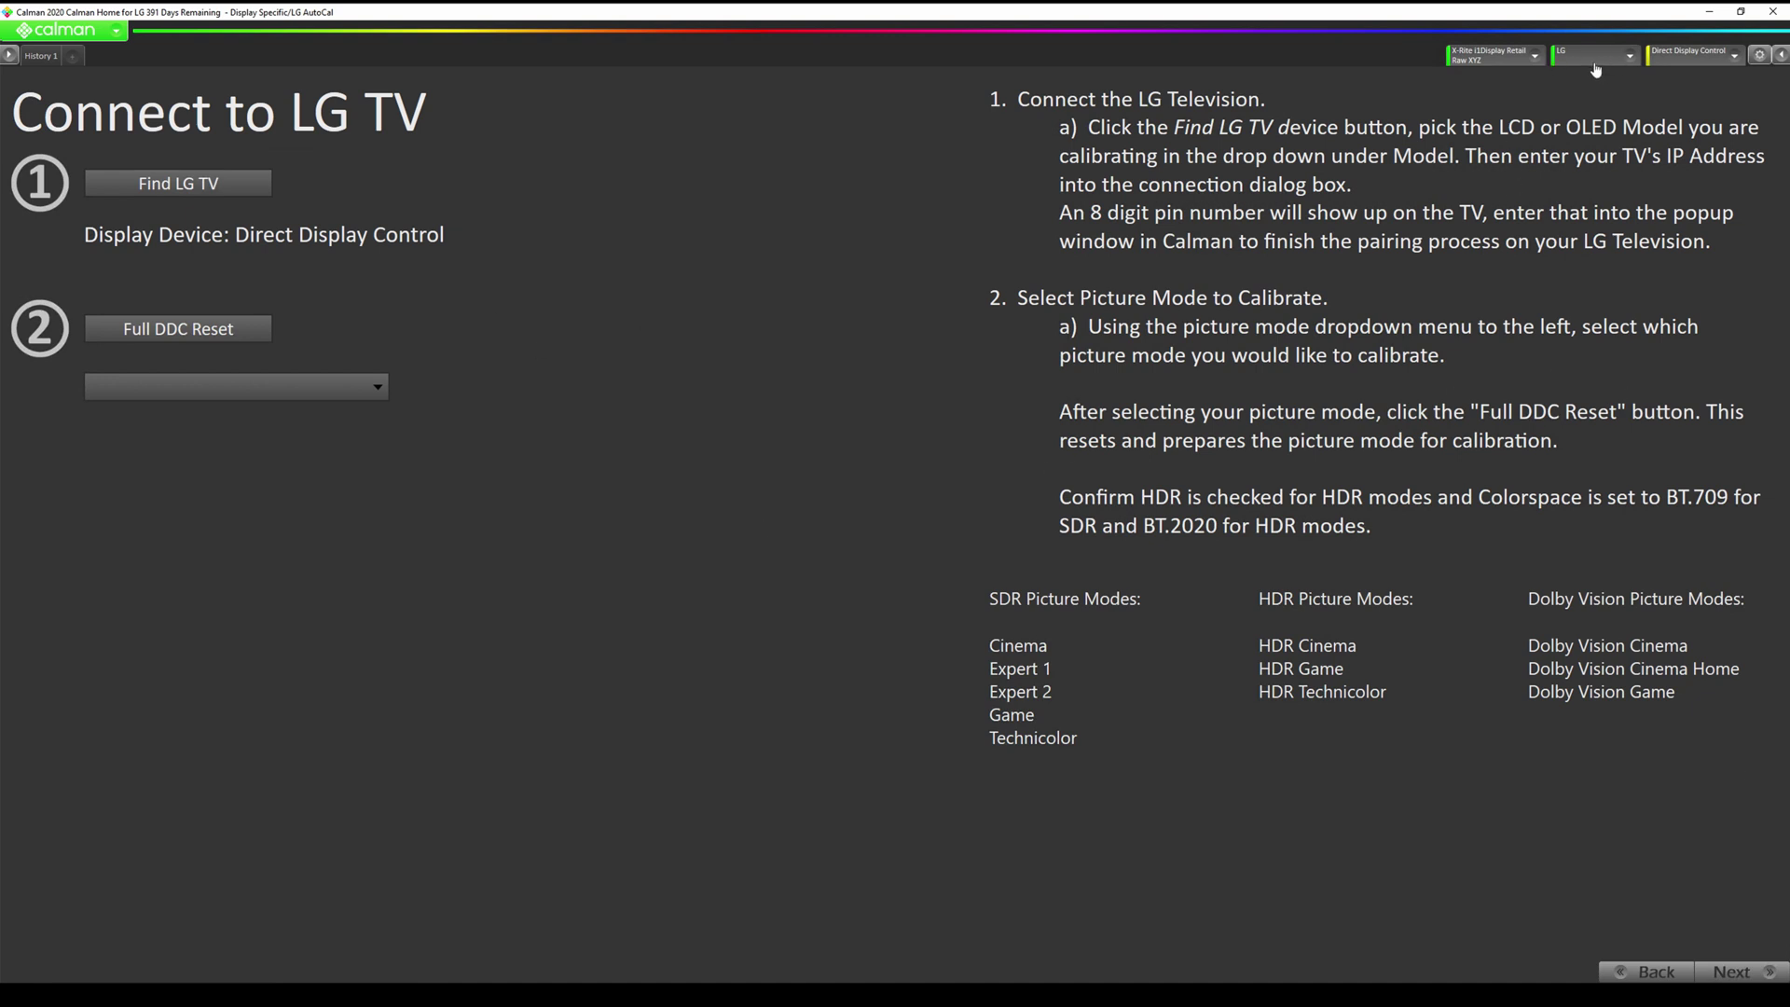
Connect to the LG 2020 Alpha 9 G3 OLED TV at 192.168.29.222.
click(165, 191)
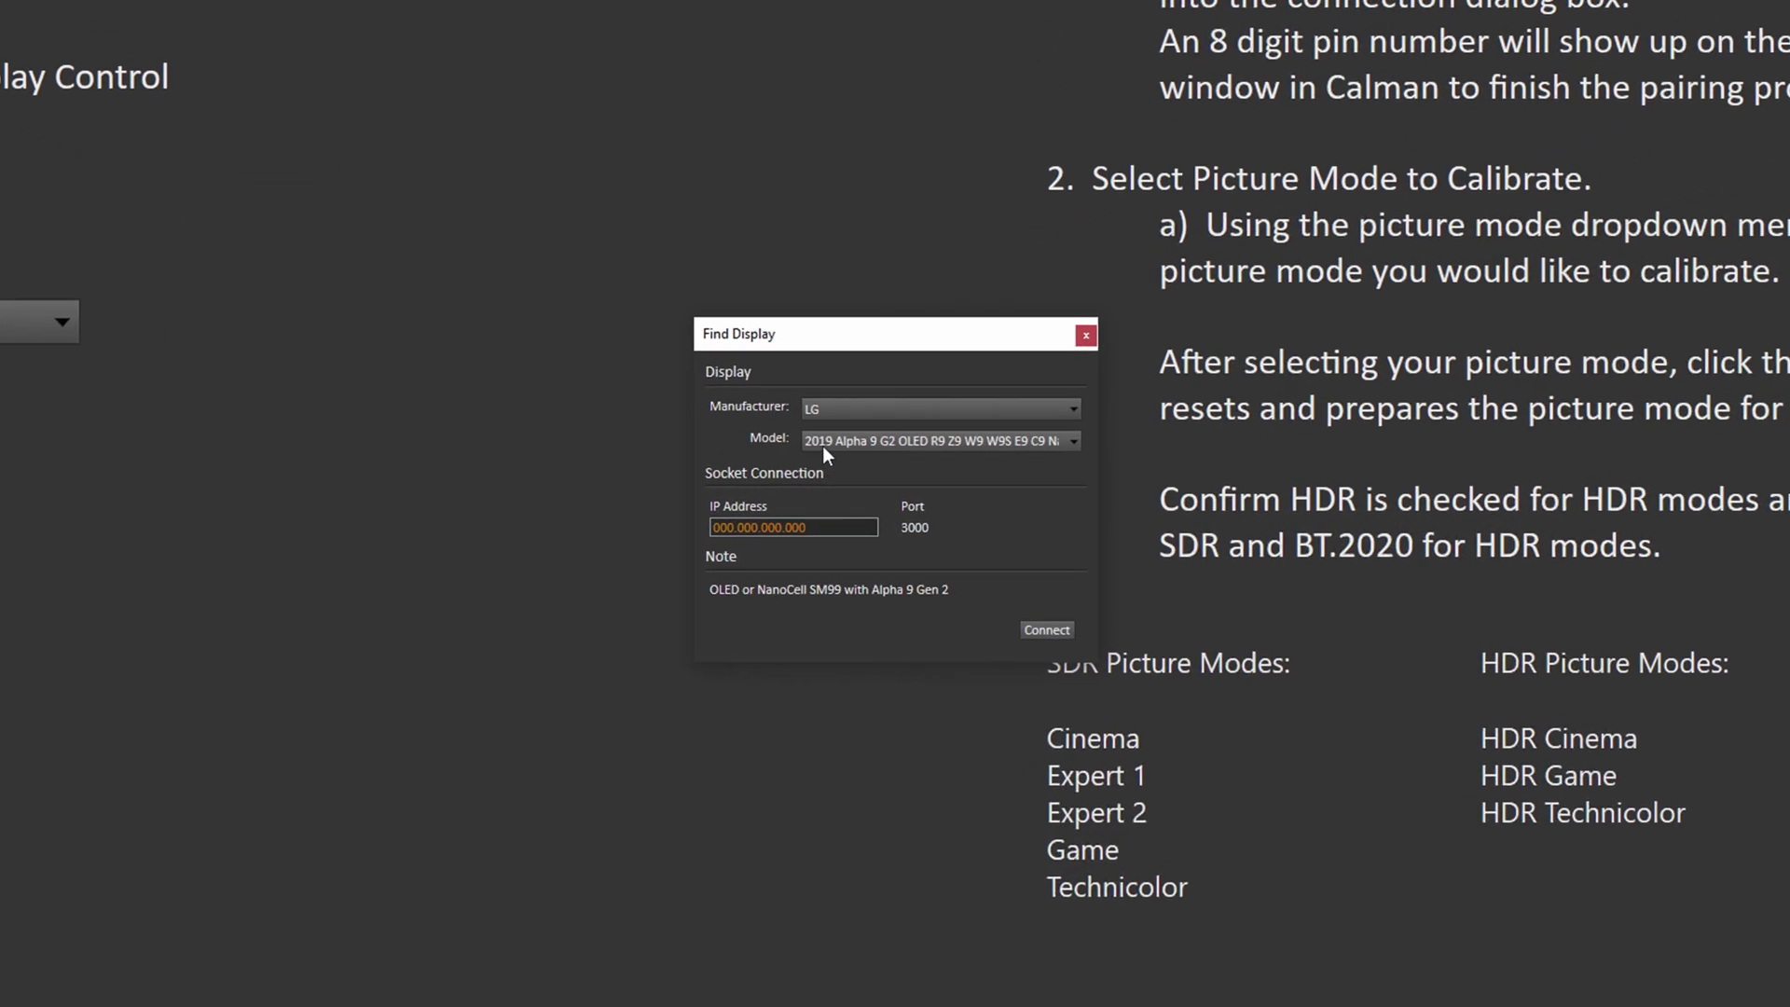
click(853, 462)
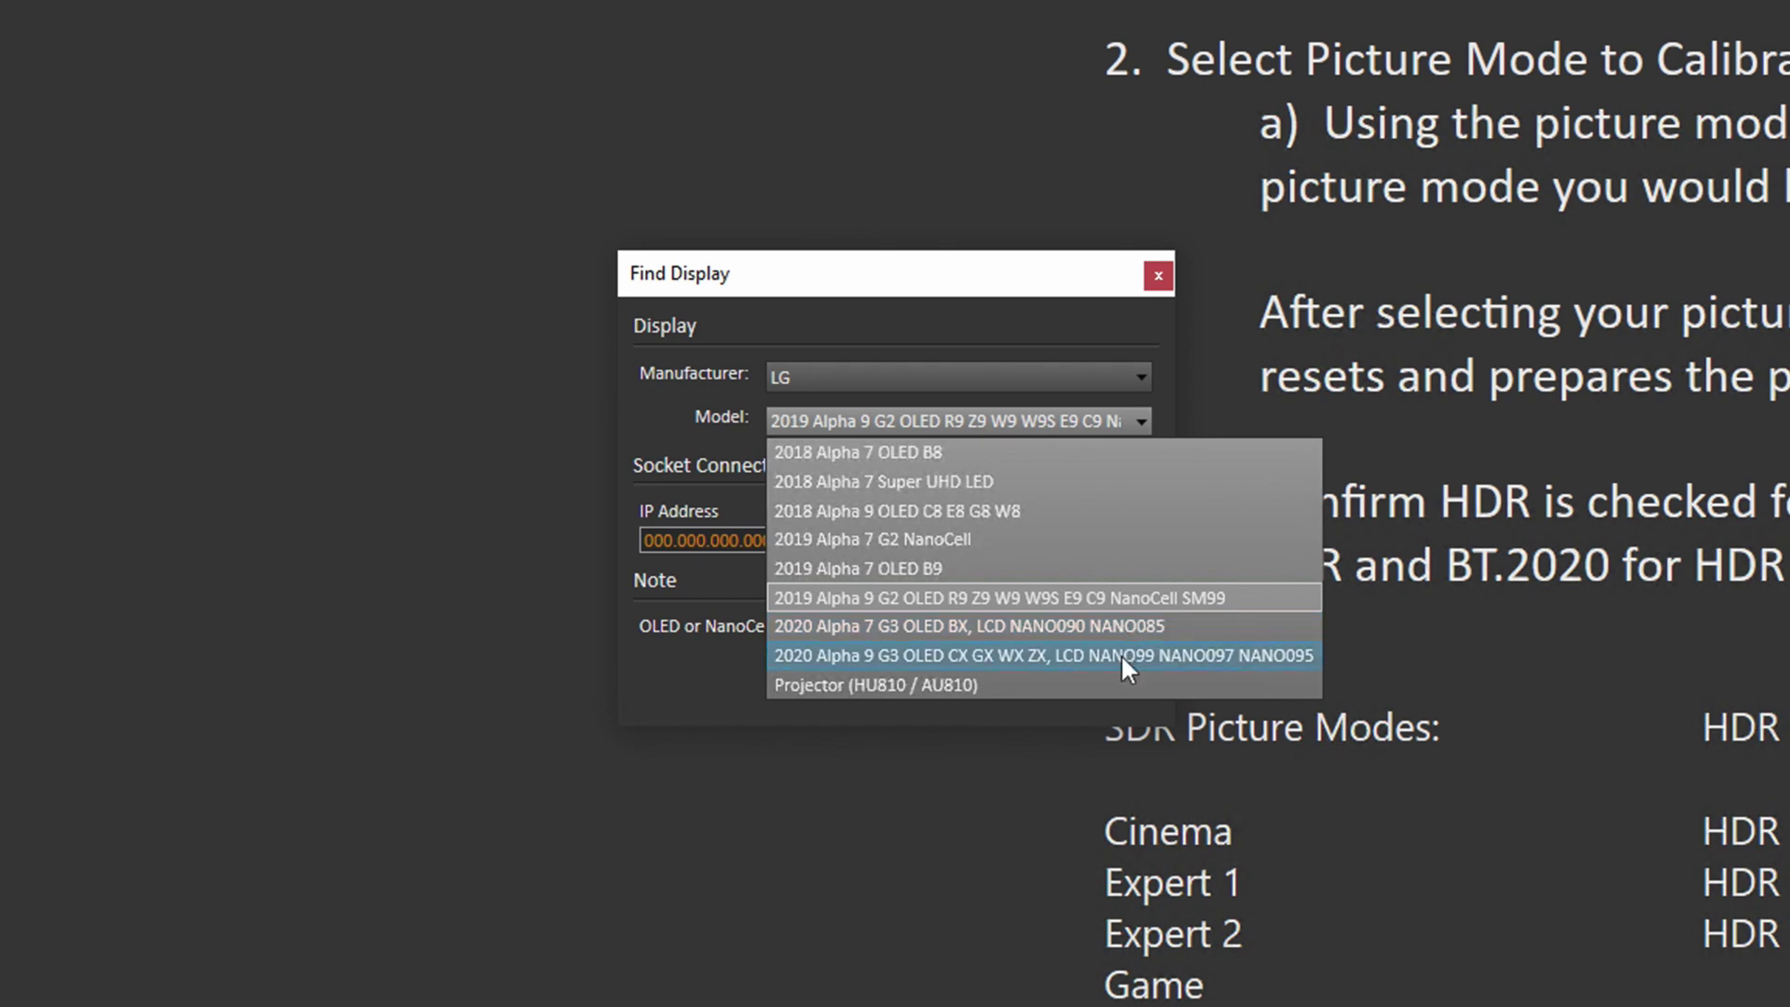
click(1120, 655)
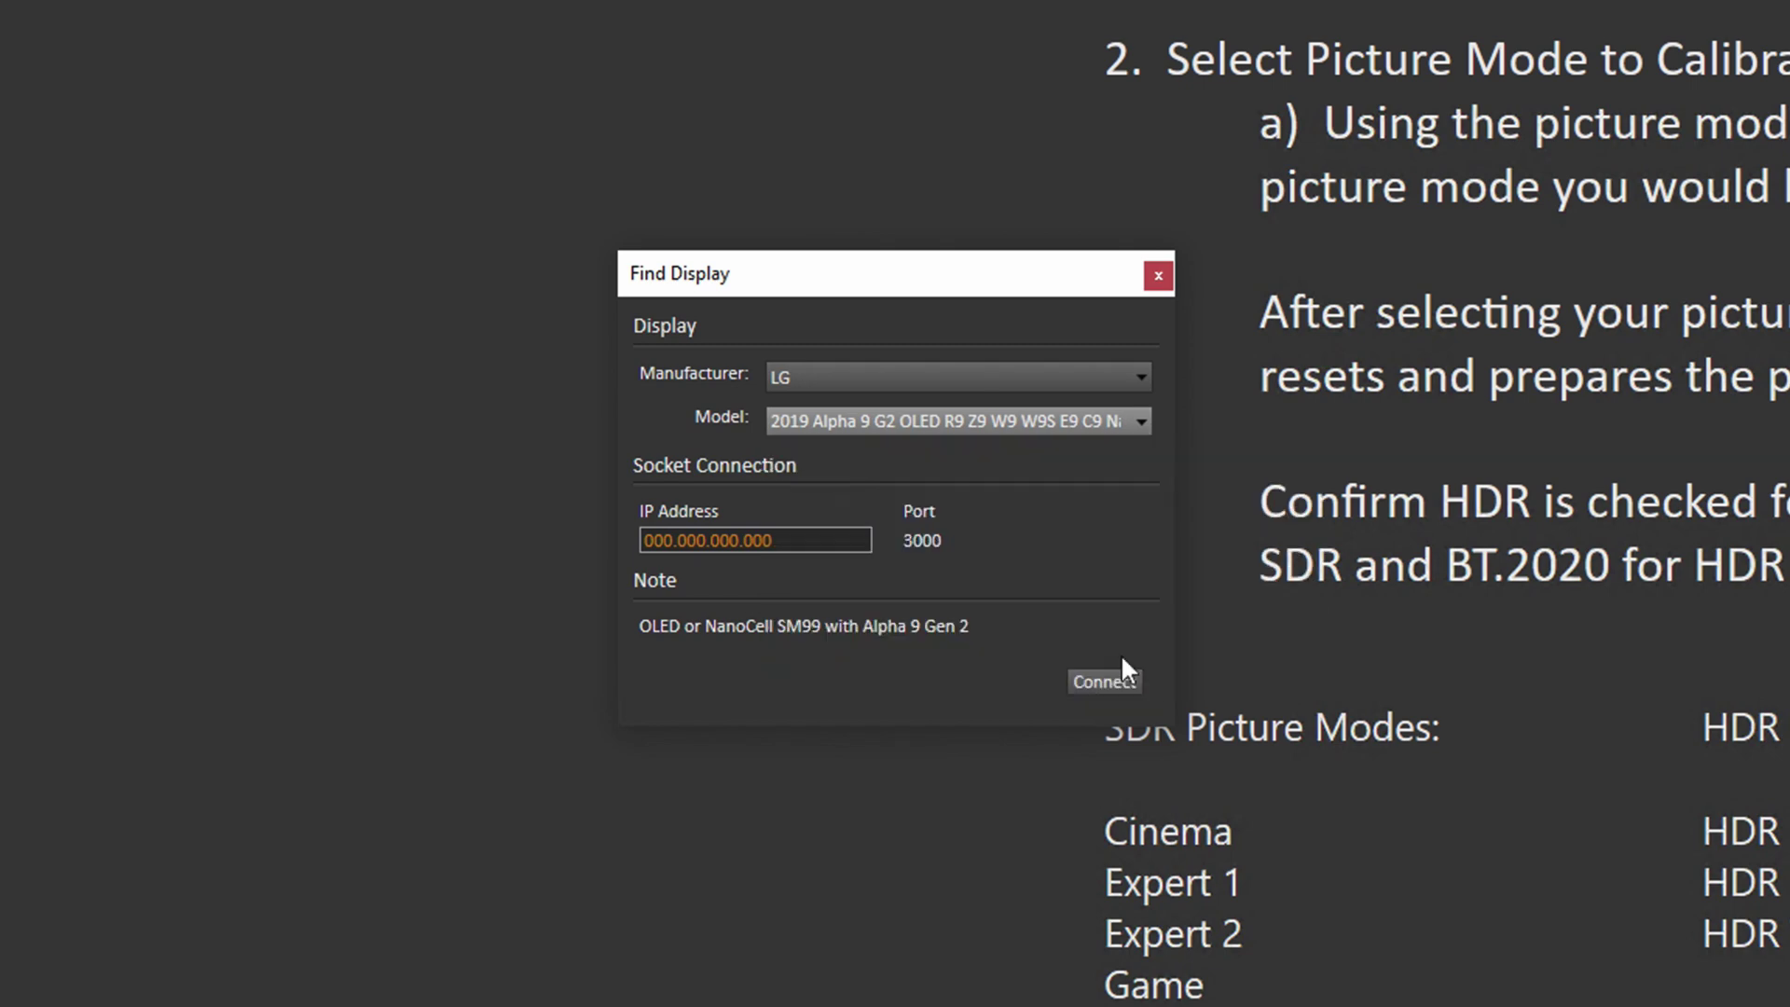
click(789, 540)
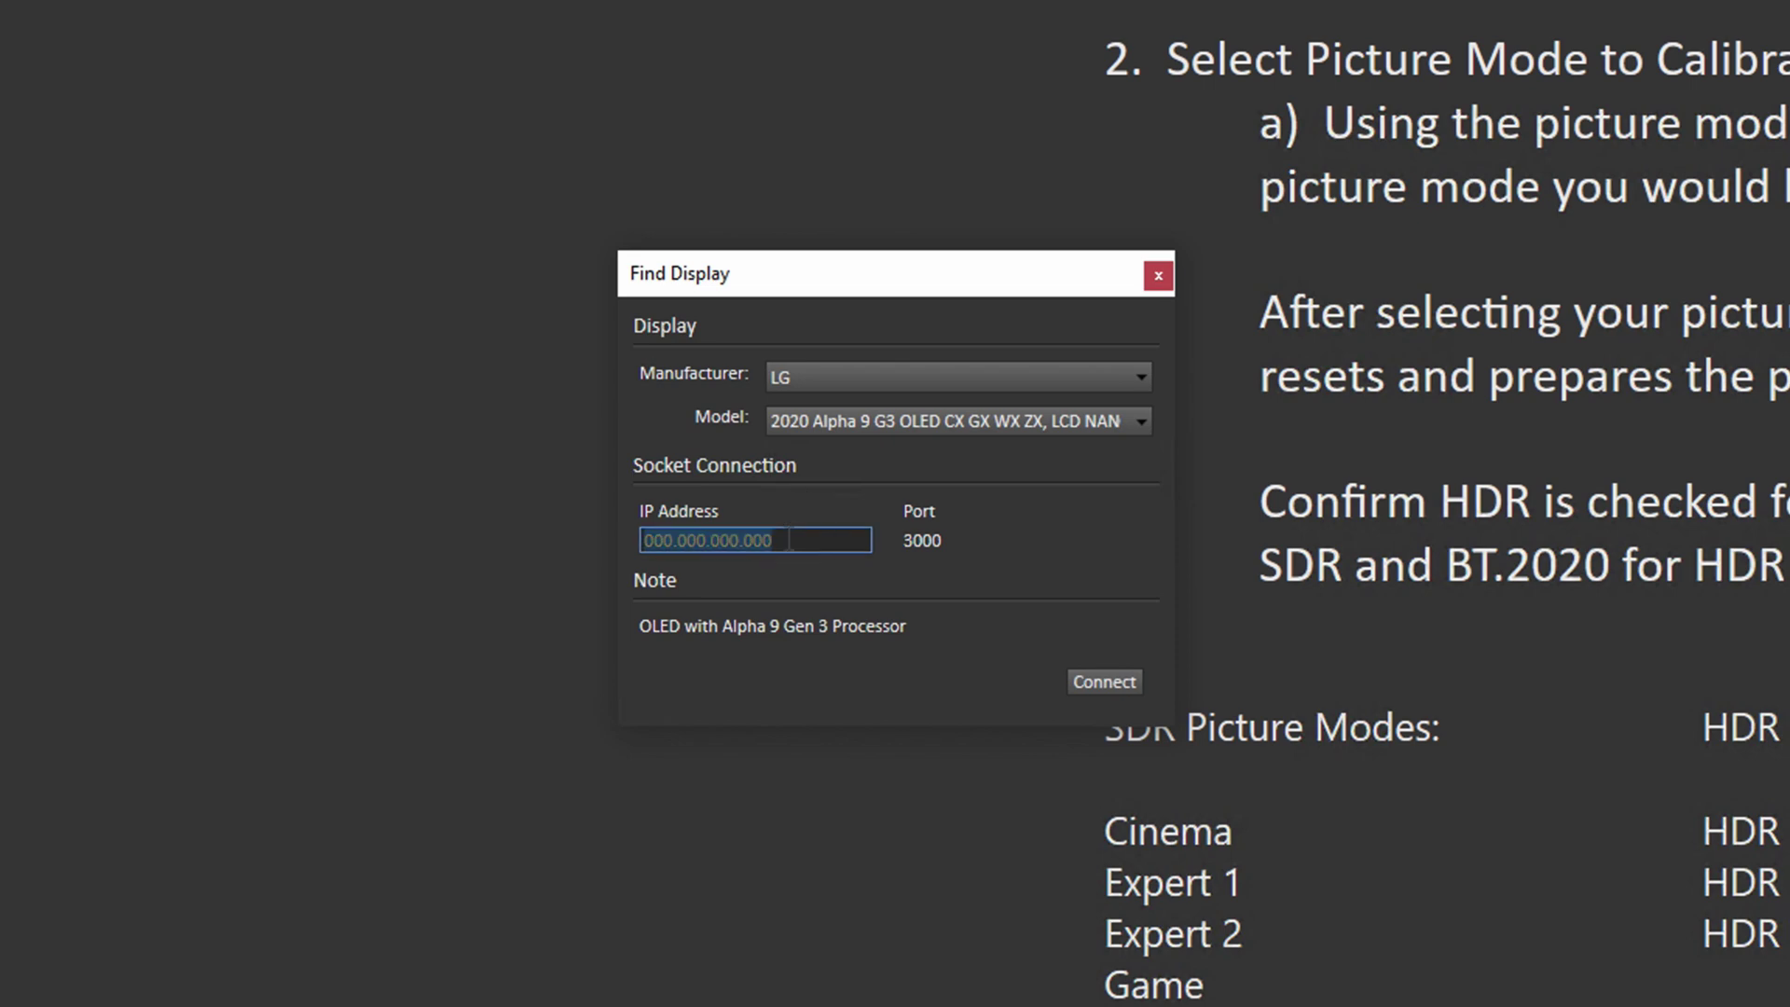
text(192)
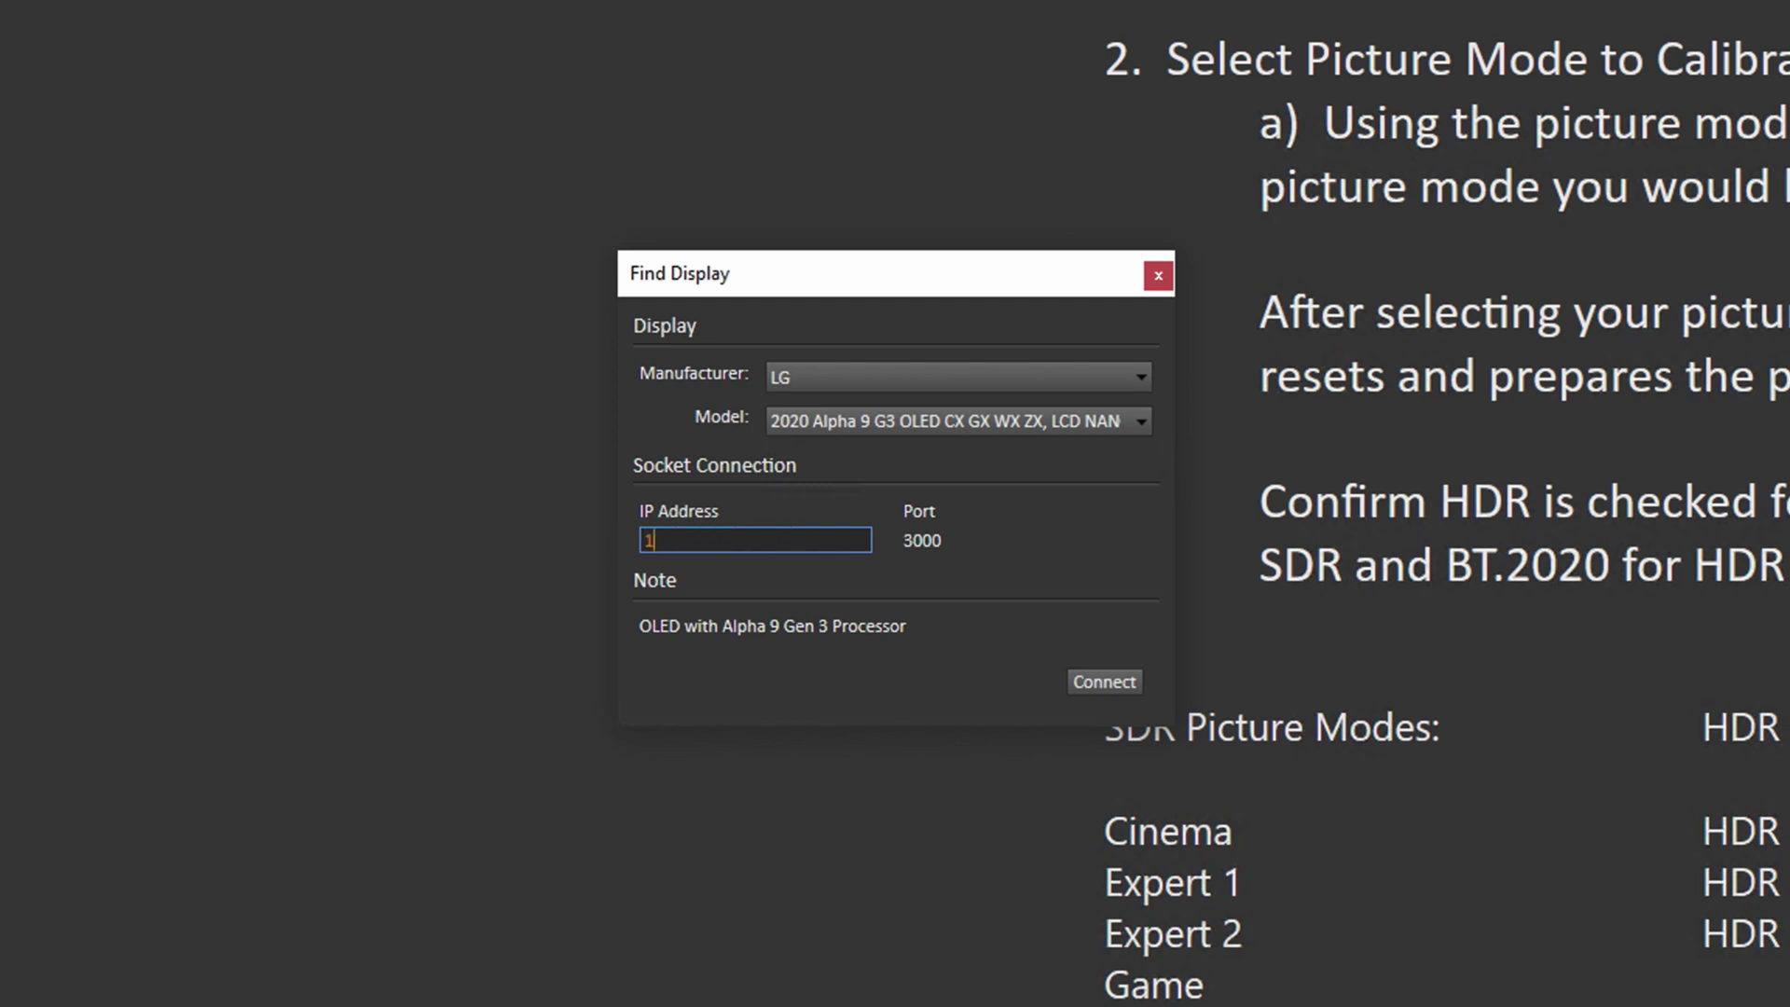
text(.168.29.222)
click(1120, 679)
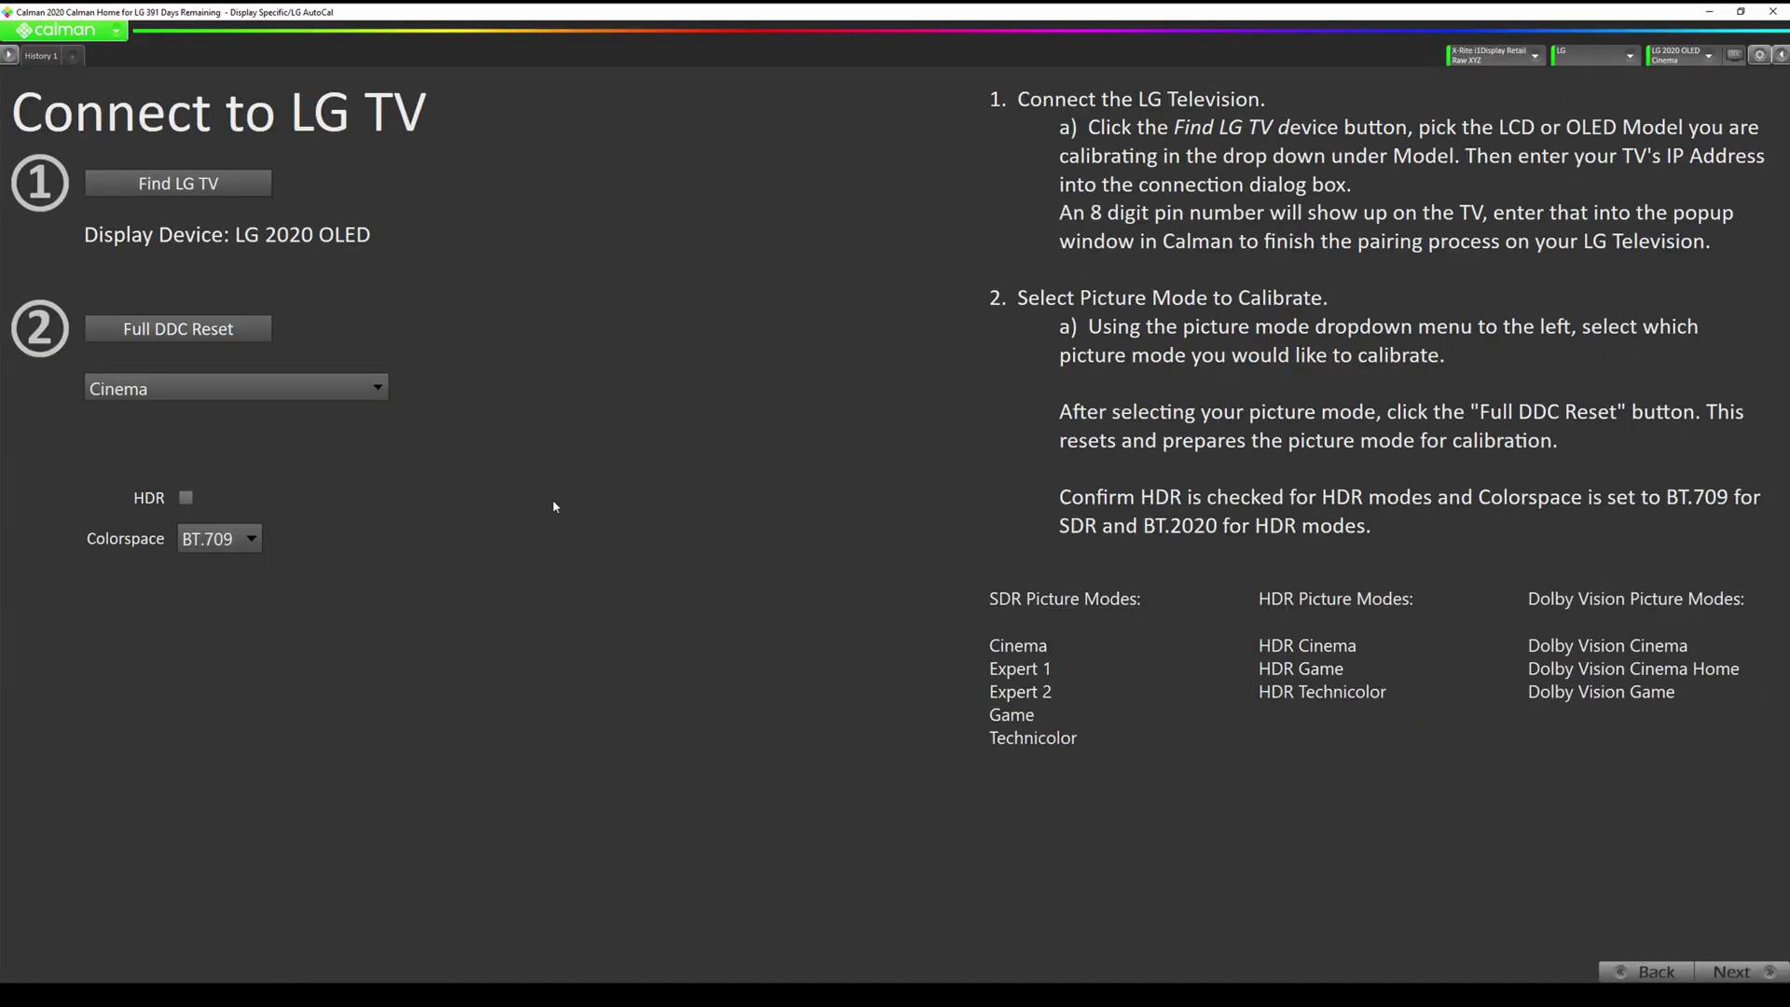
click(278, 387)
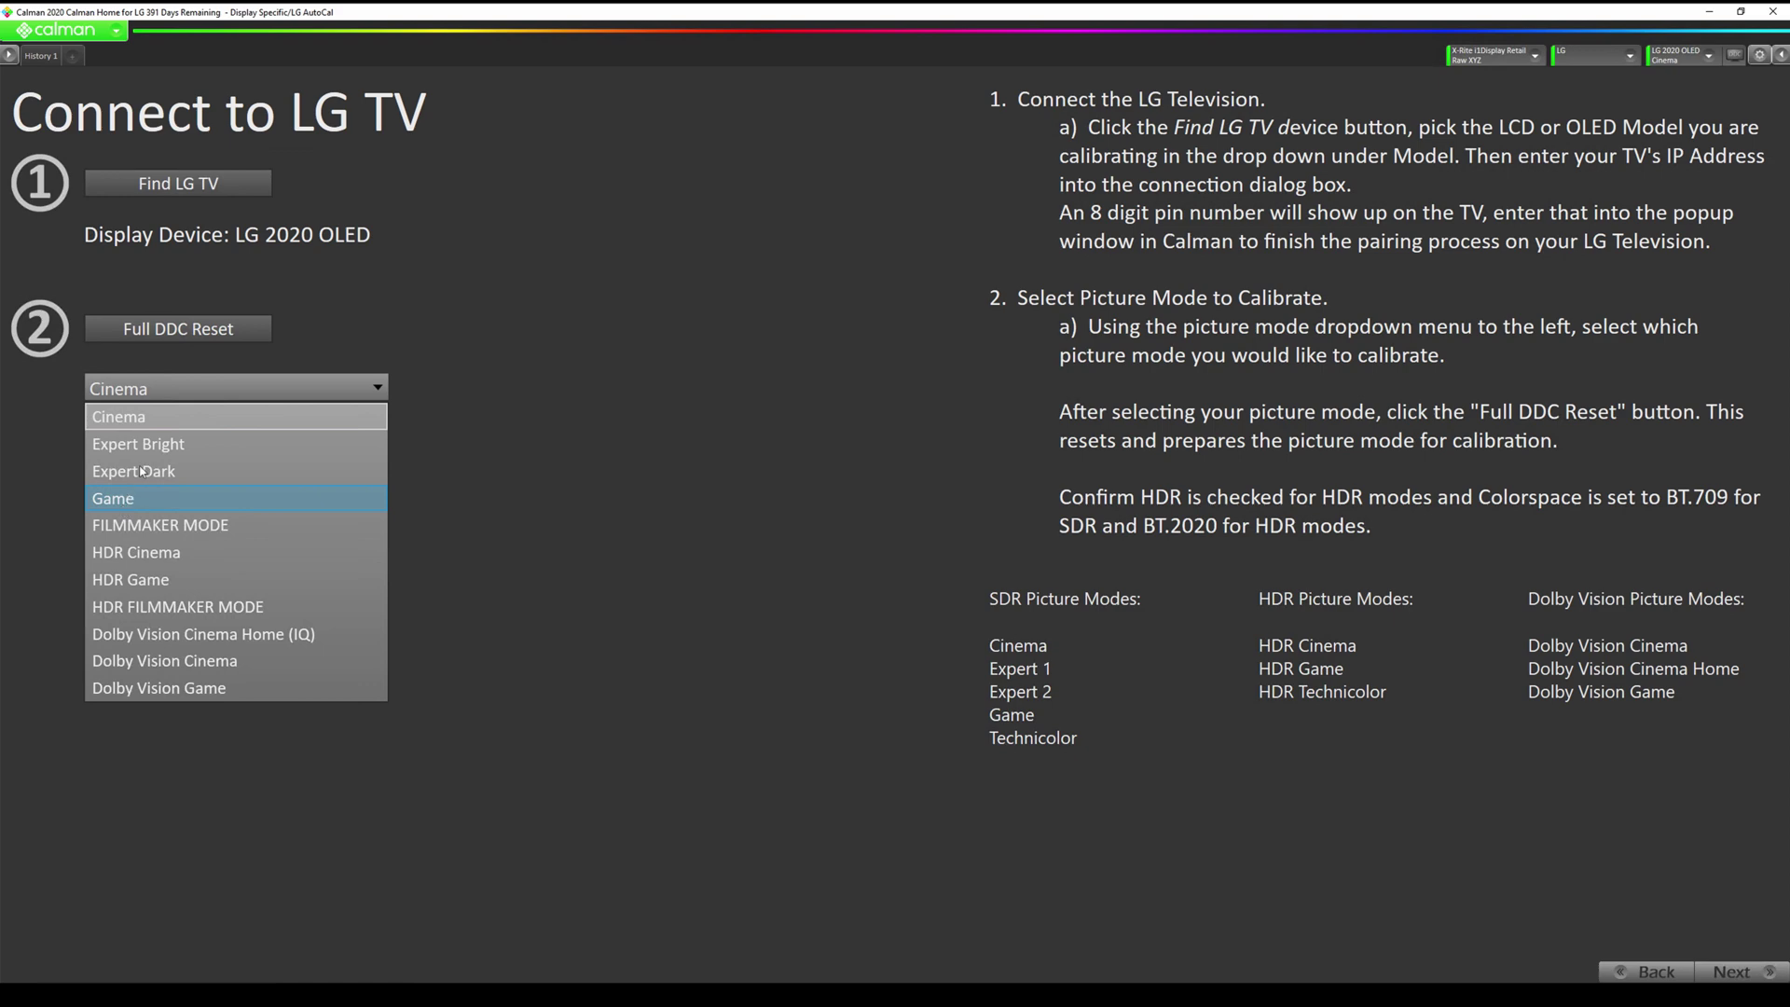
Keep Cinema as the picture mode and run a Full DDC Reset on it.
click(148, 426)
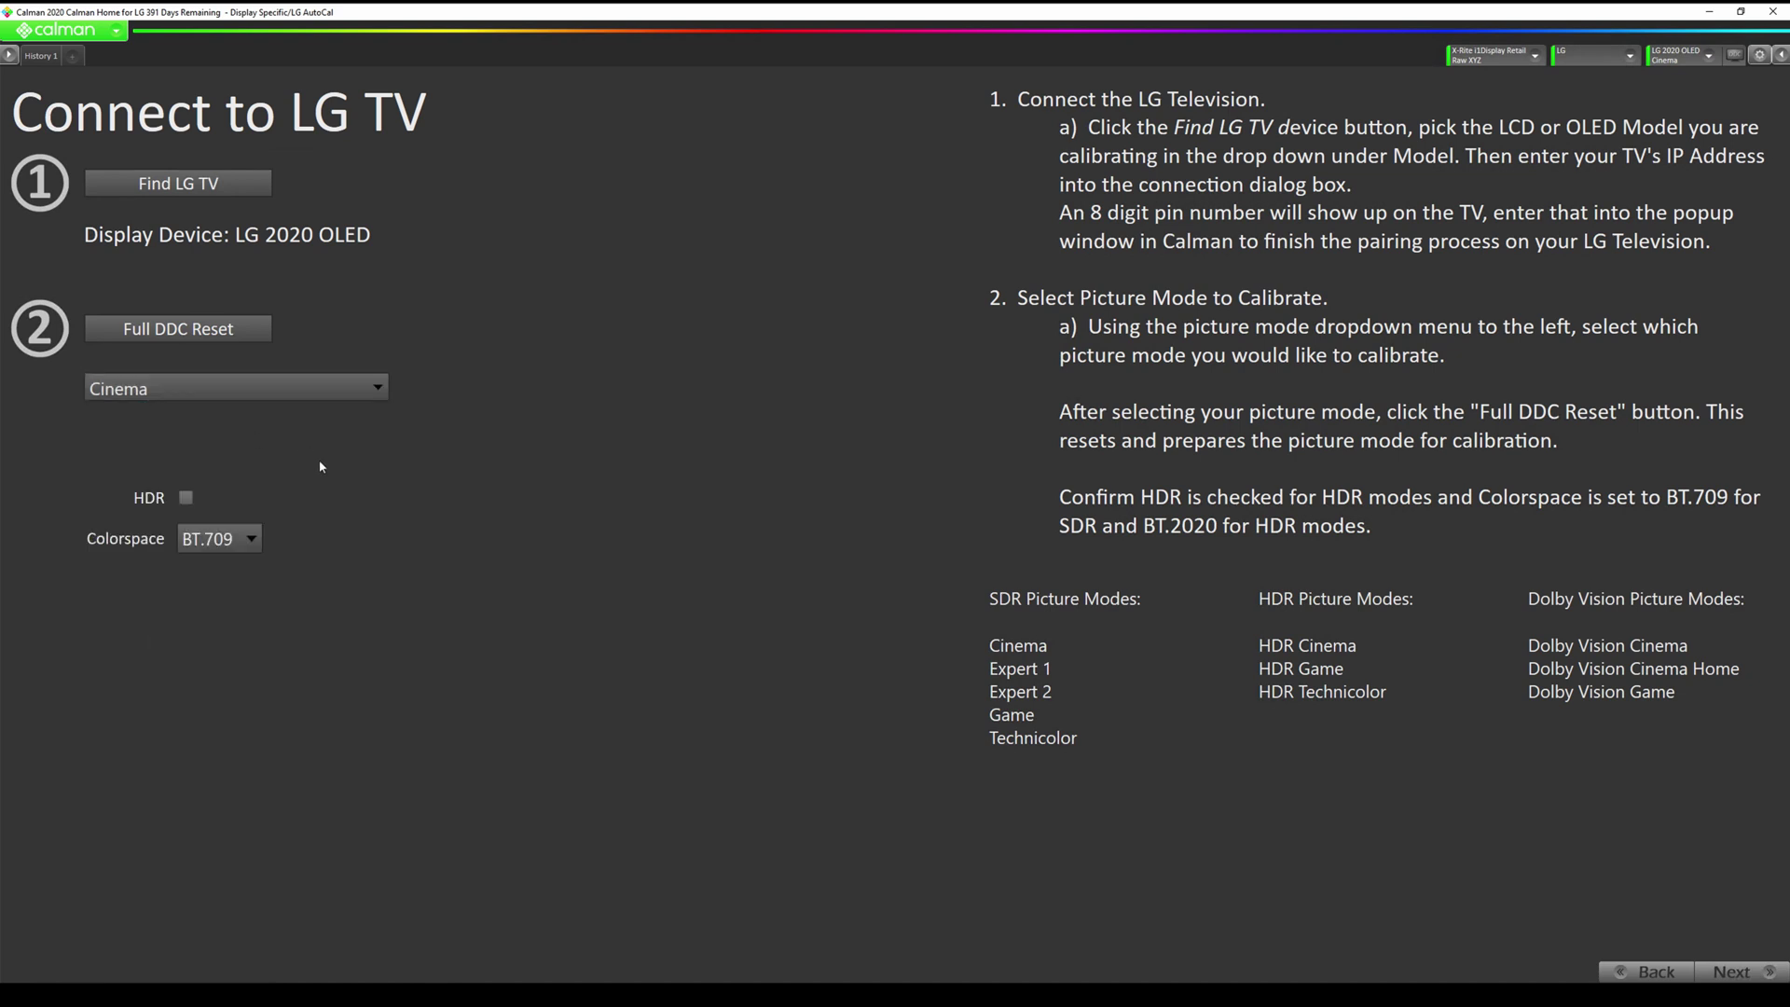
click(165, 331)
Advance past Display Controls with calibration enabled to the Luminance page at OLED Light 80.
click(1734, 971)
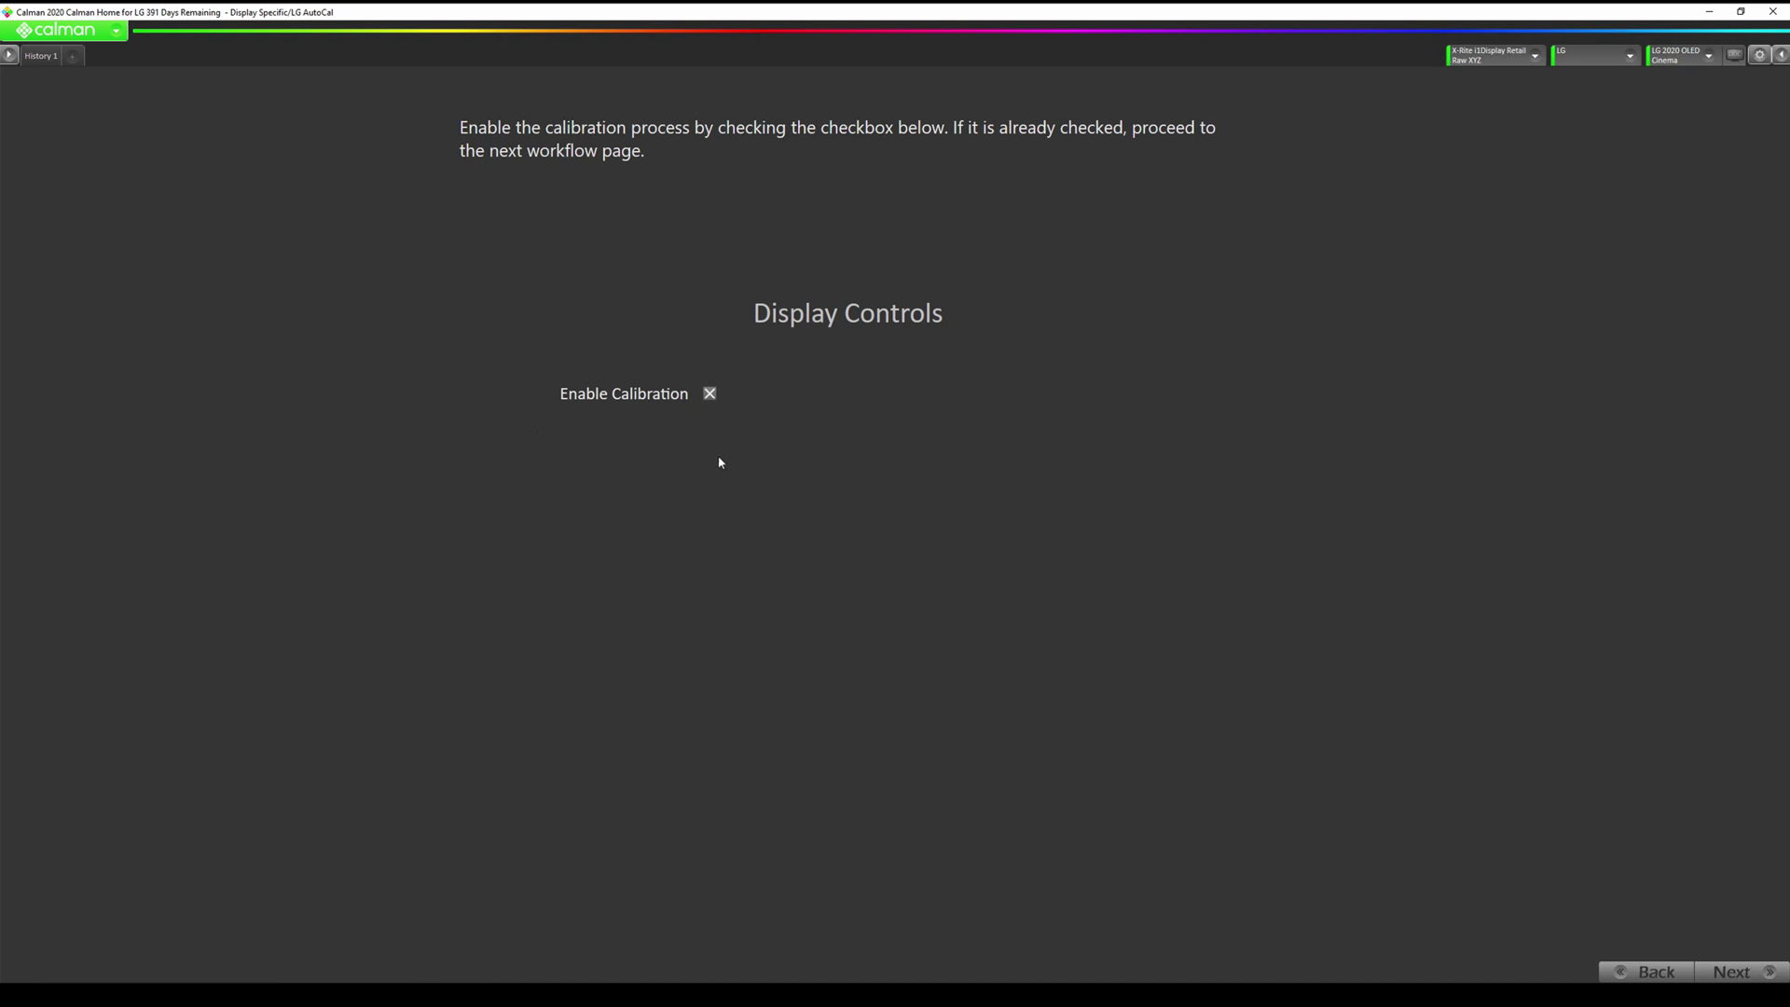
click(1781, 975)
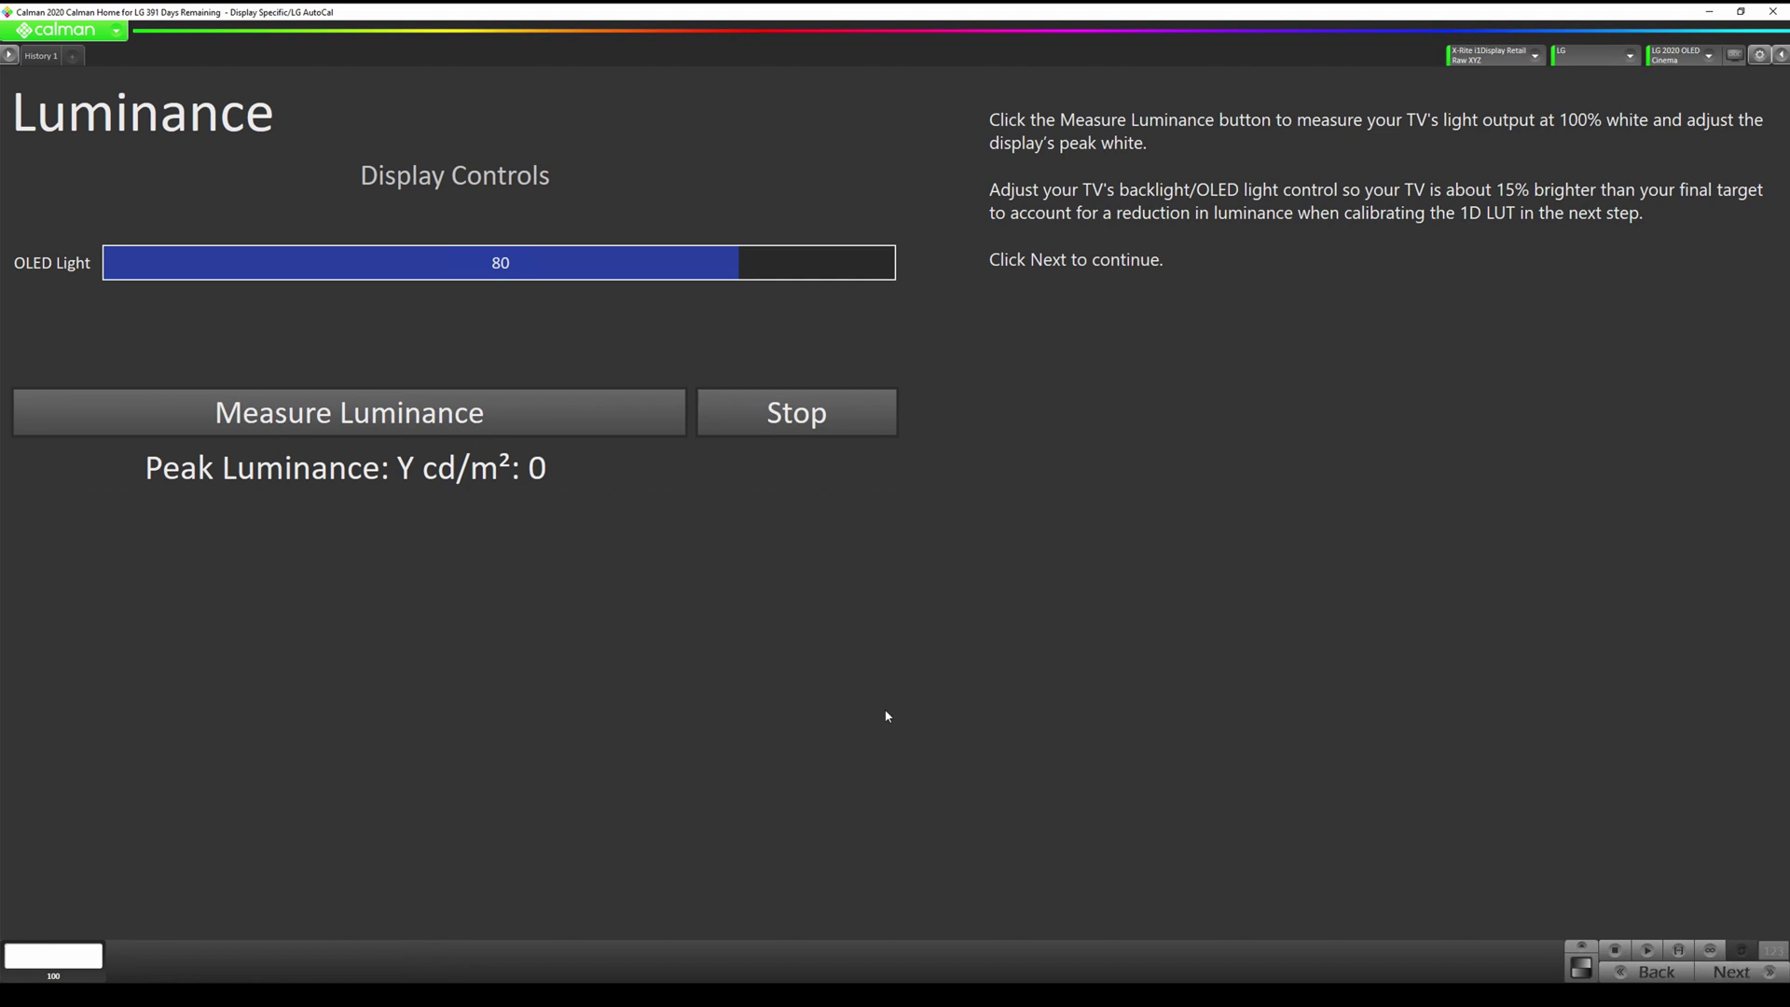
Measure the TV's peak luminance and set OLED Light to 30.
click(457, 401)
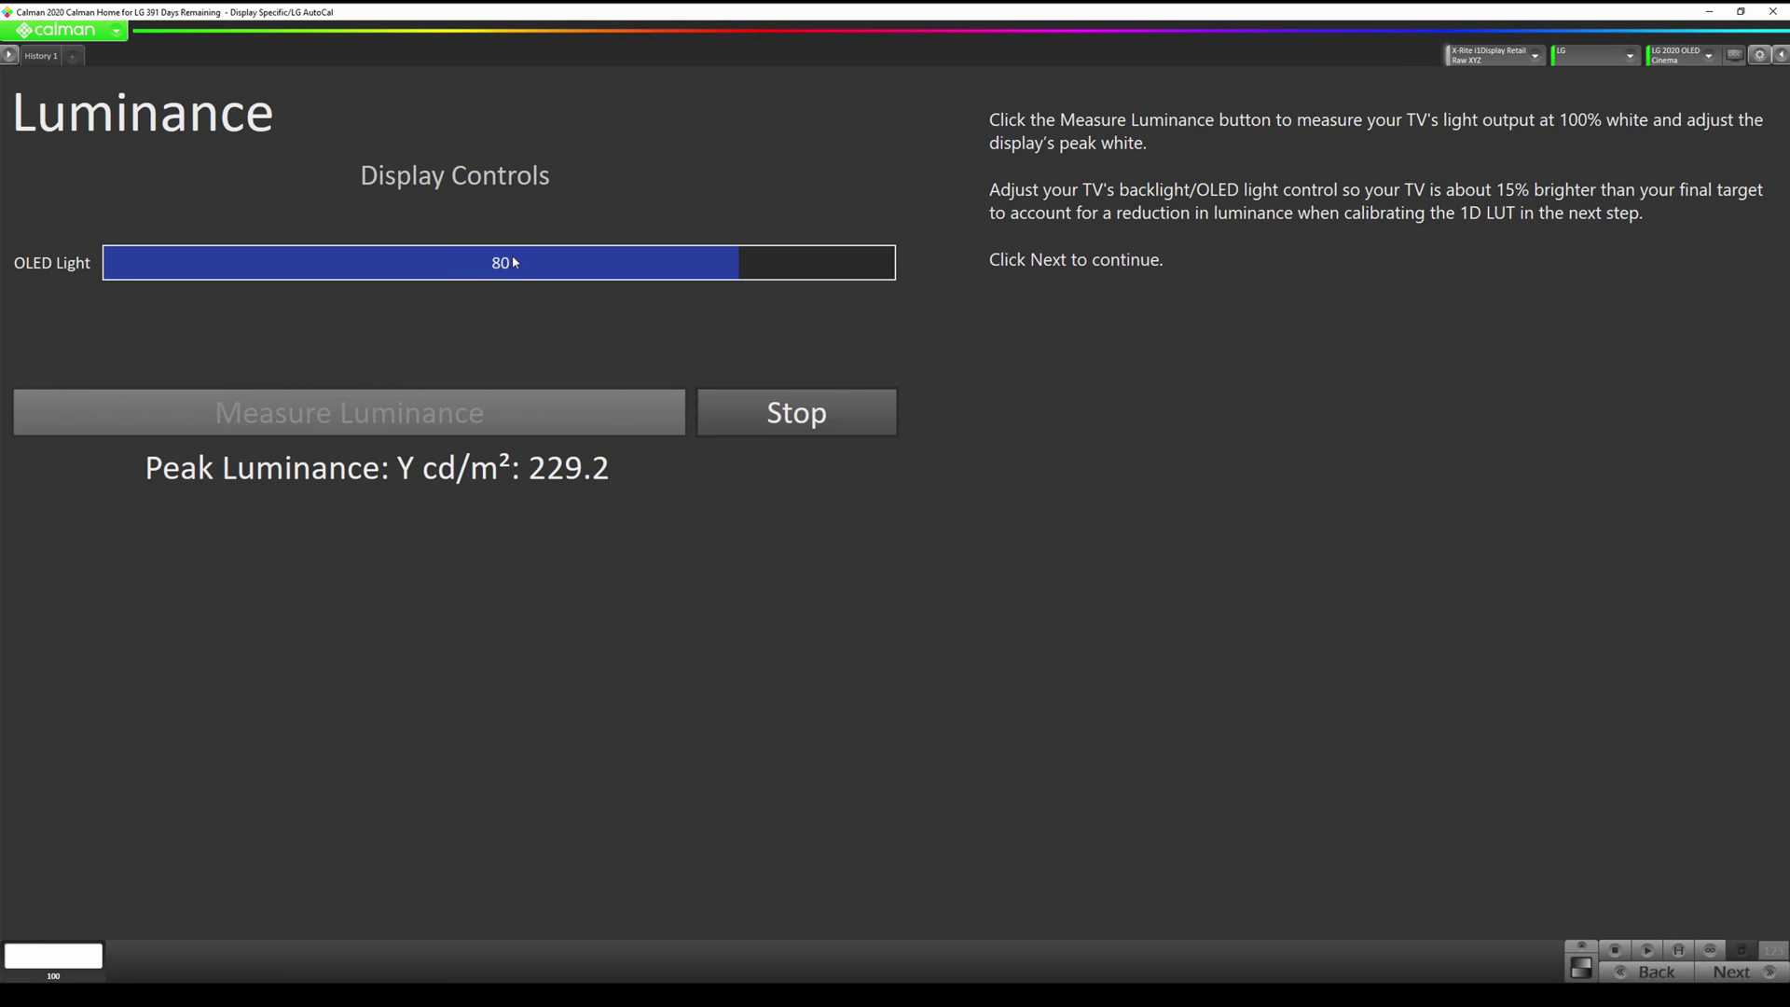
mouse_move(501, 262)
double_click(501, 263)
text(30)
key(Return)
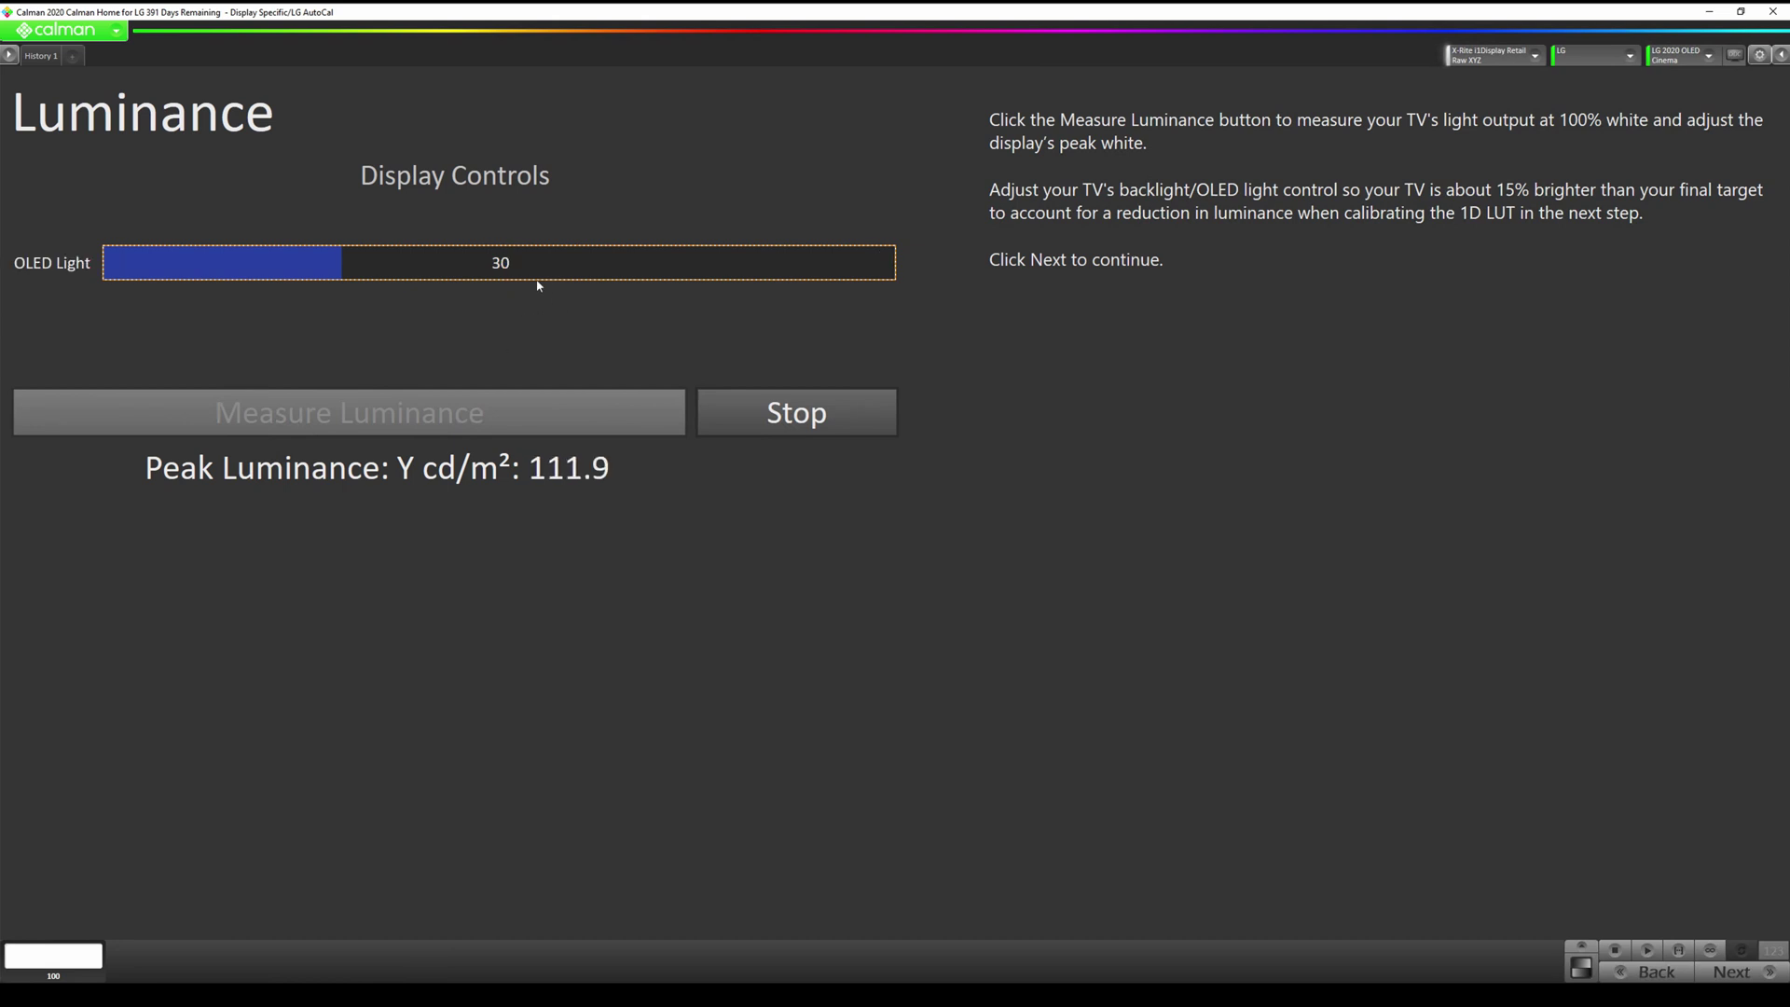
Raise OLED Light to 32 for a 113.7 cd/m² peak and continue to Grayscale Multipoint.
click(886, 264)
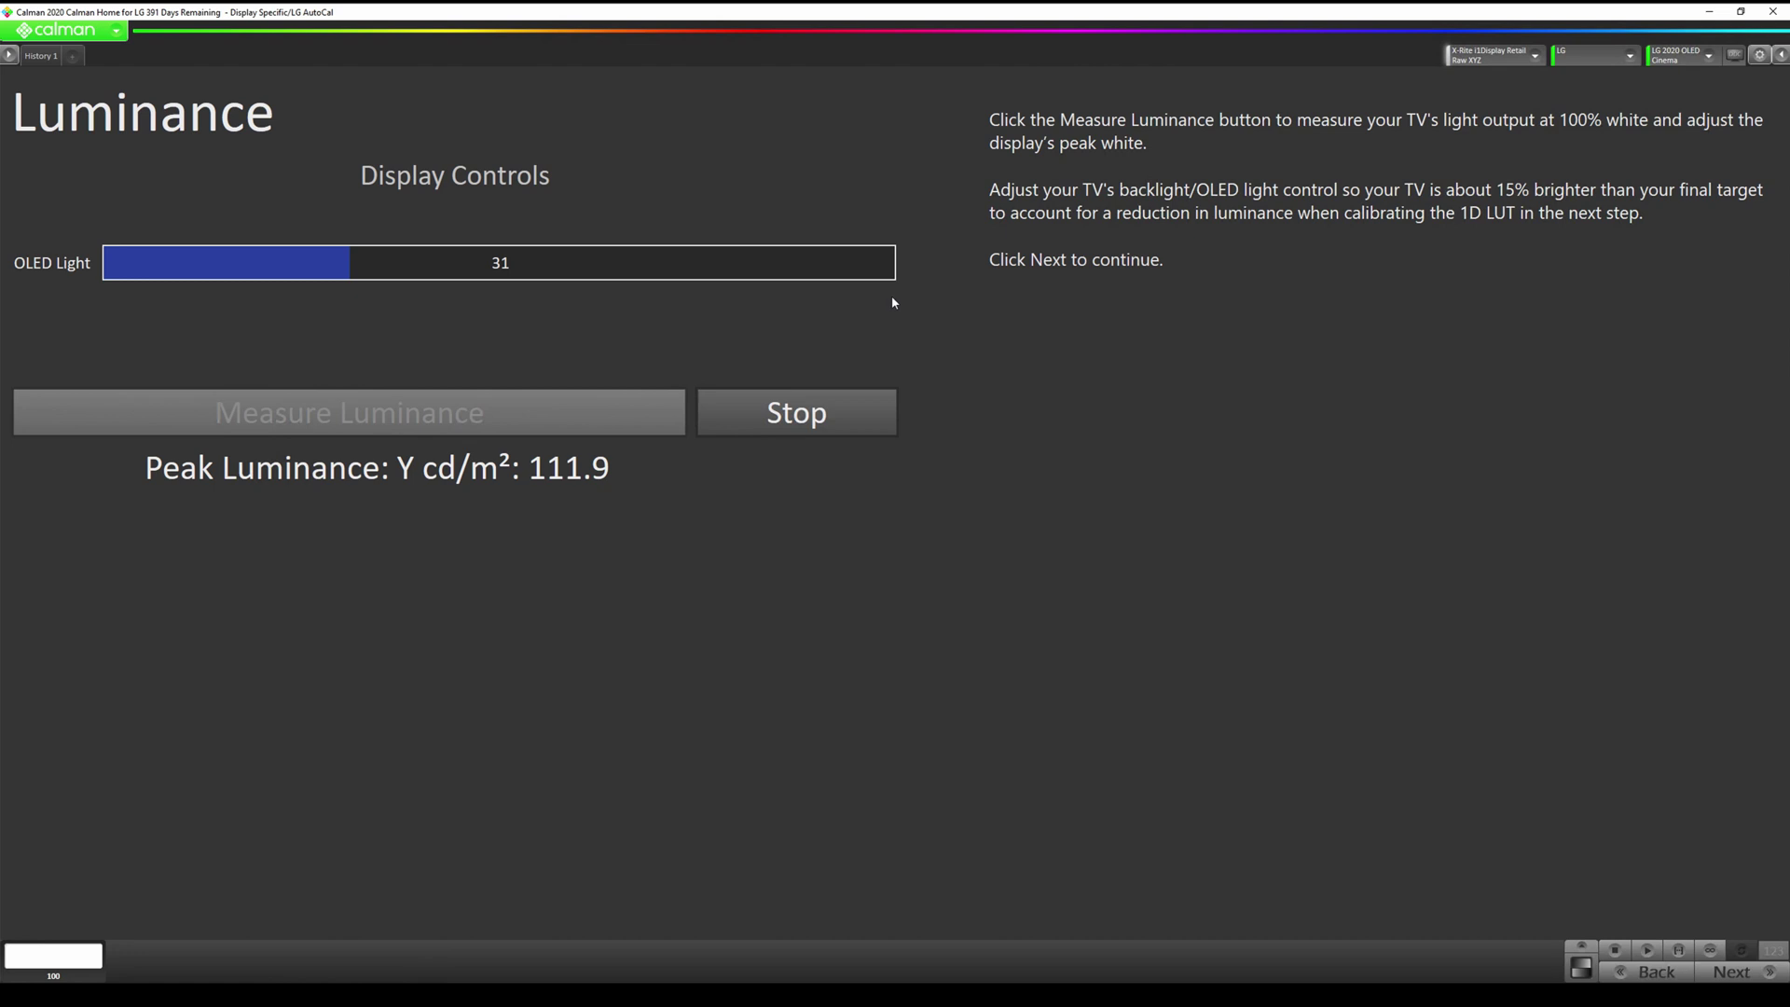
mouse_move(887, 266)
click(885, 264)
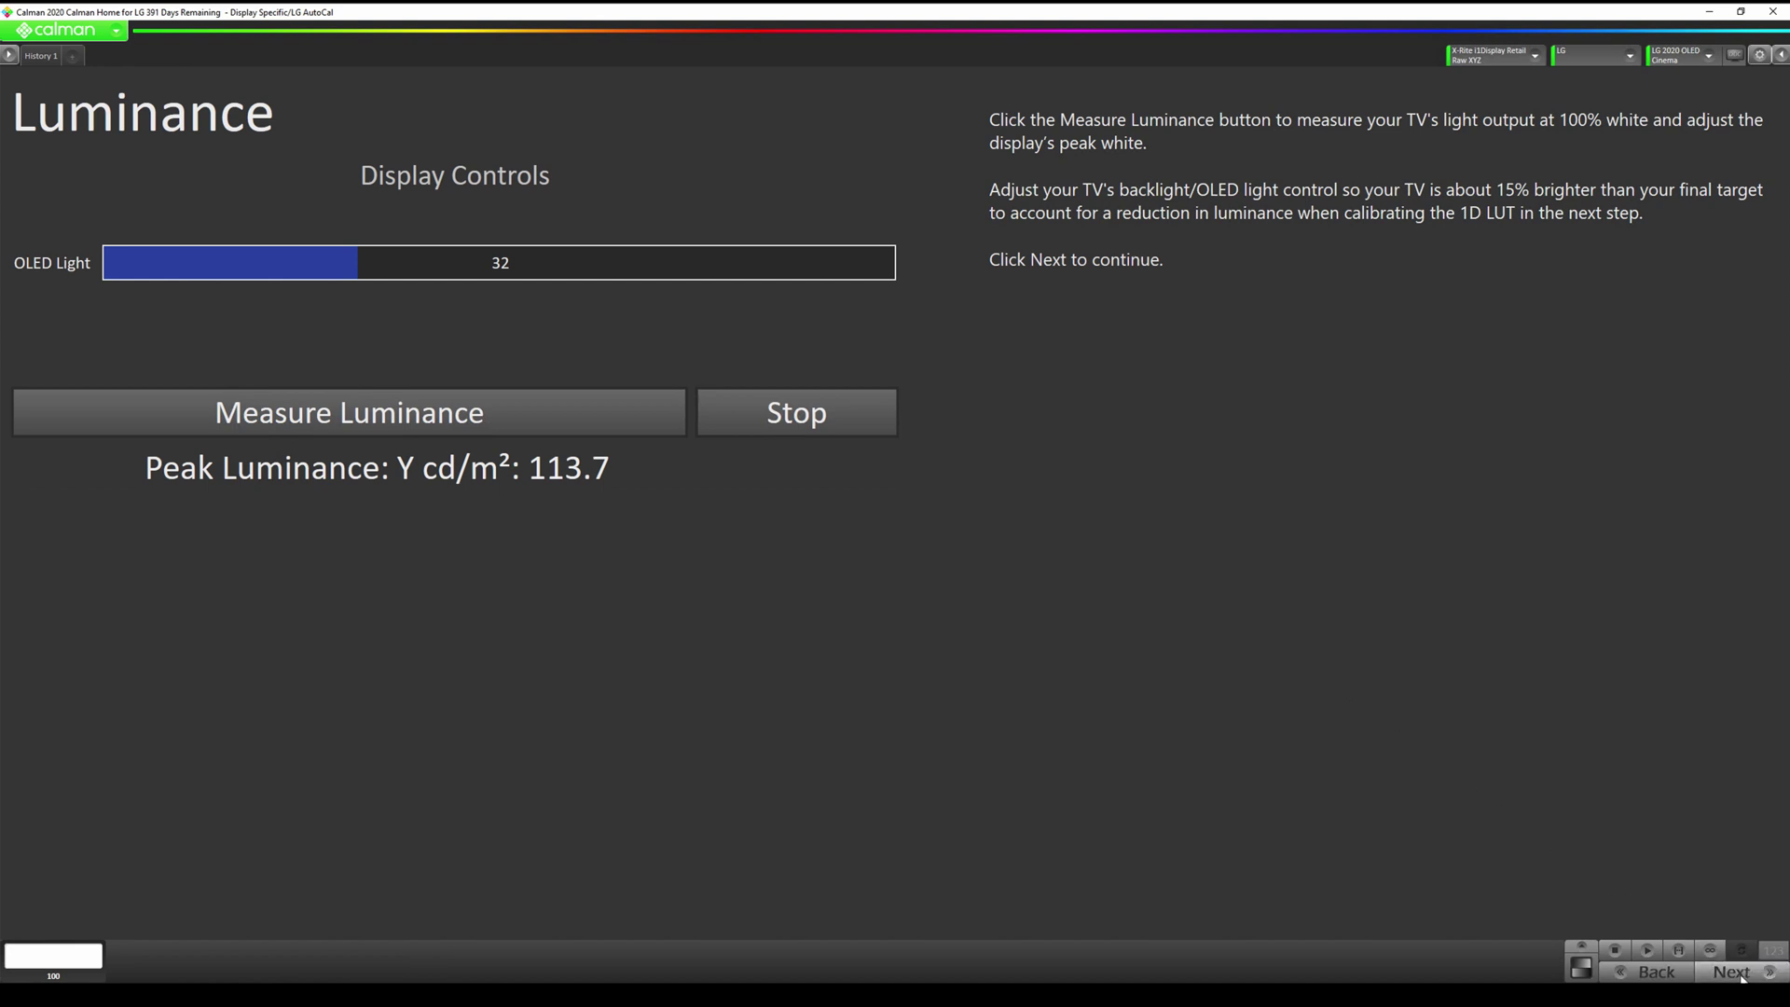
click(1735, 972)
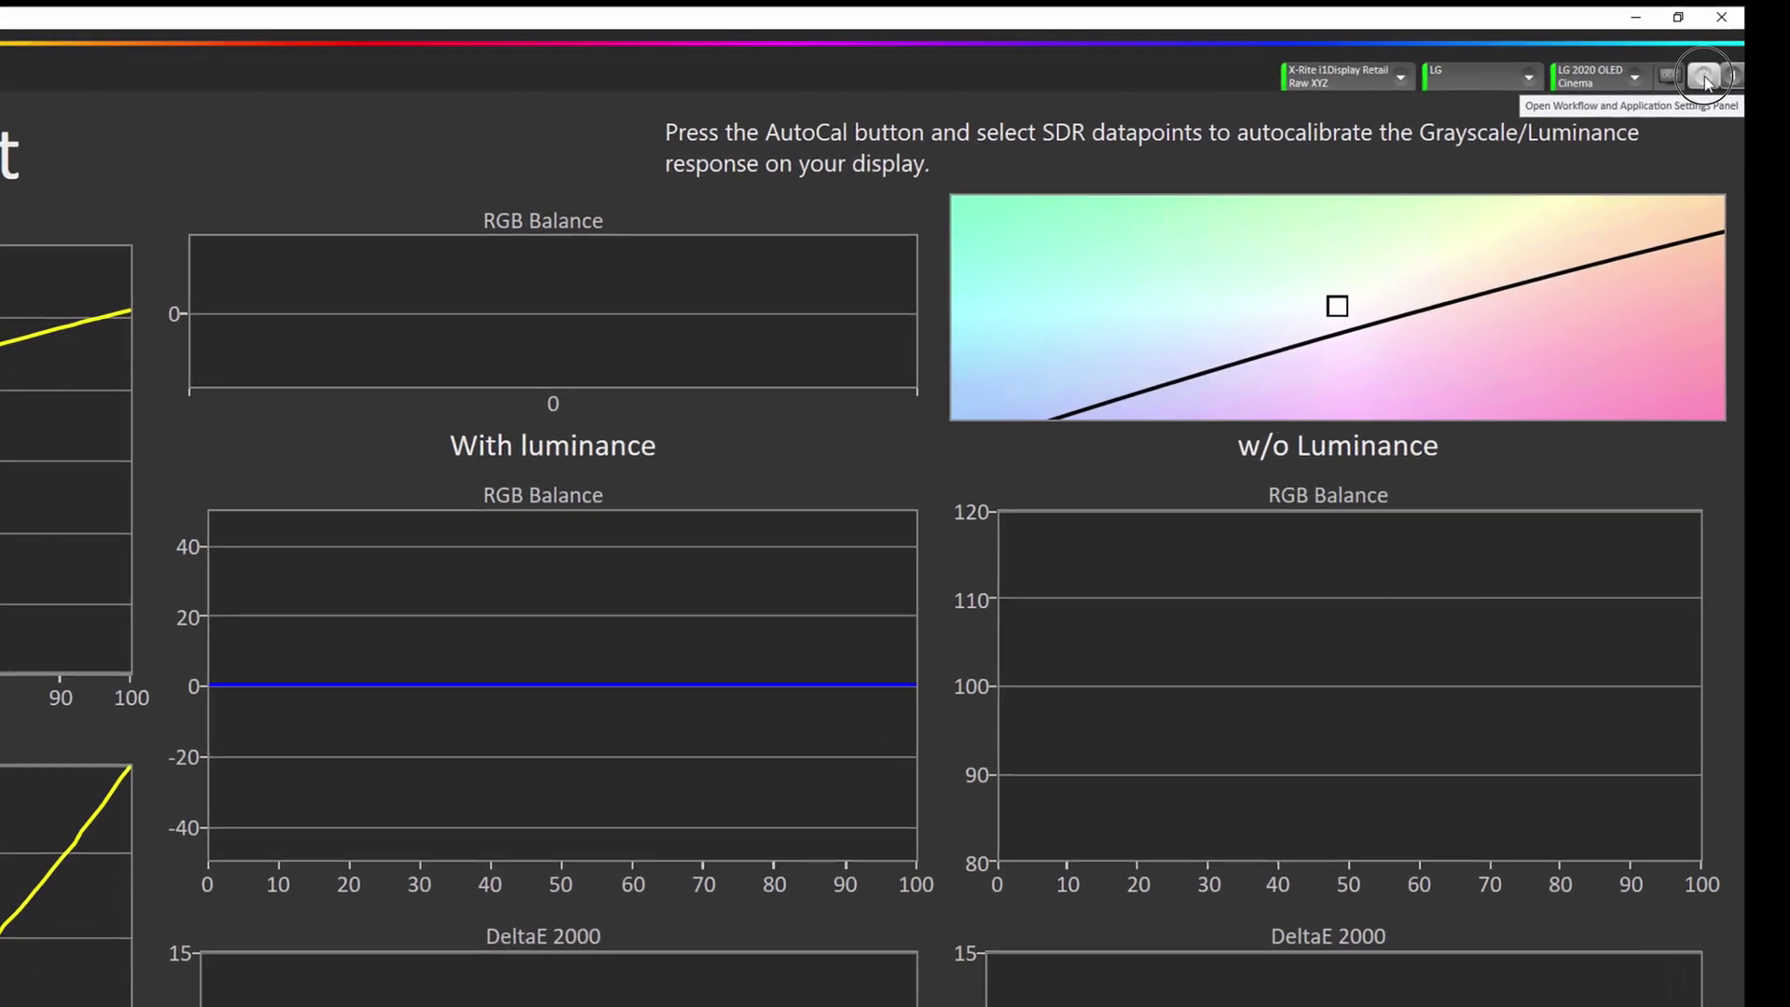
Set the AutoCal DeltaE formula to de_ITP and start the grayscale AutoCal.
click(1706, 82)
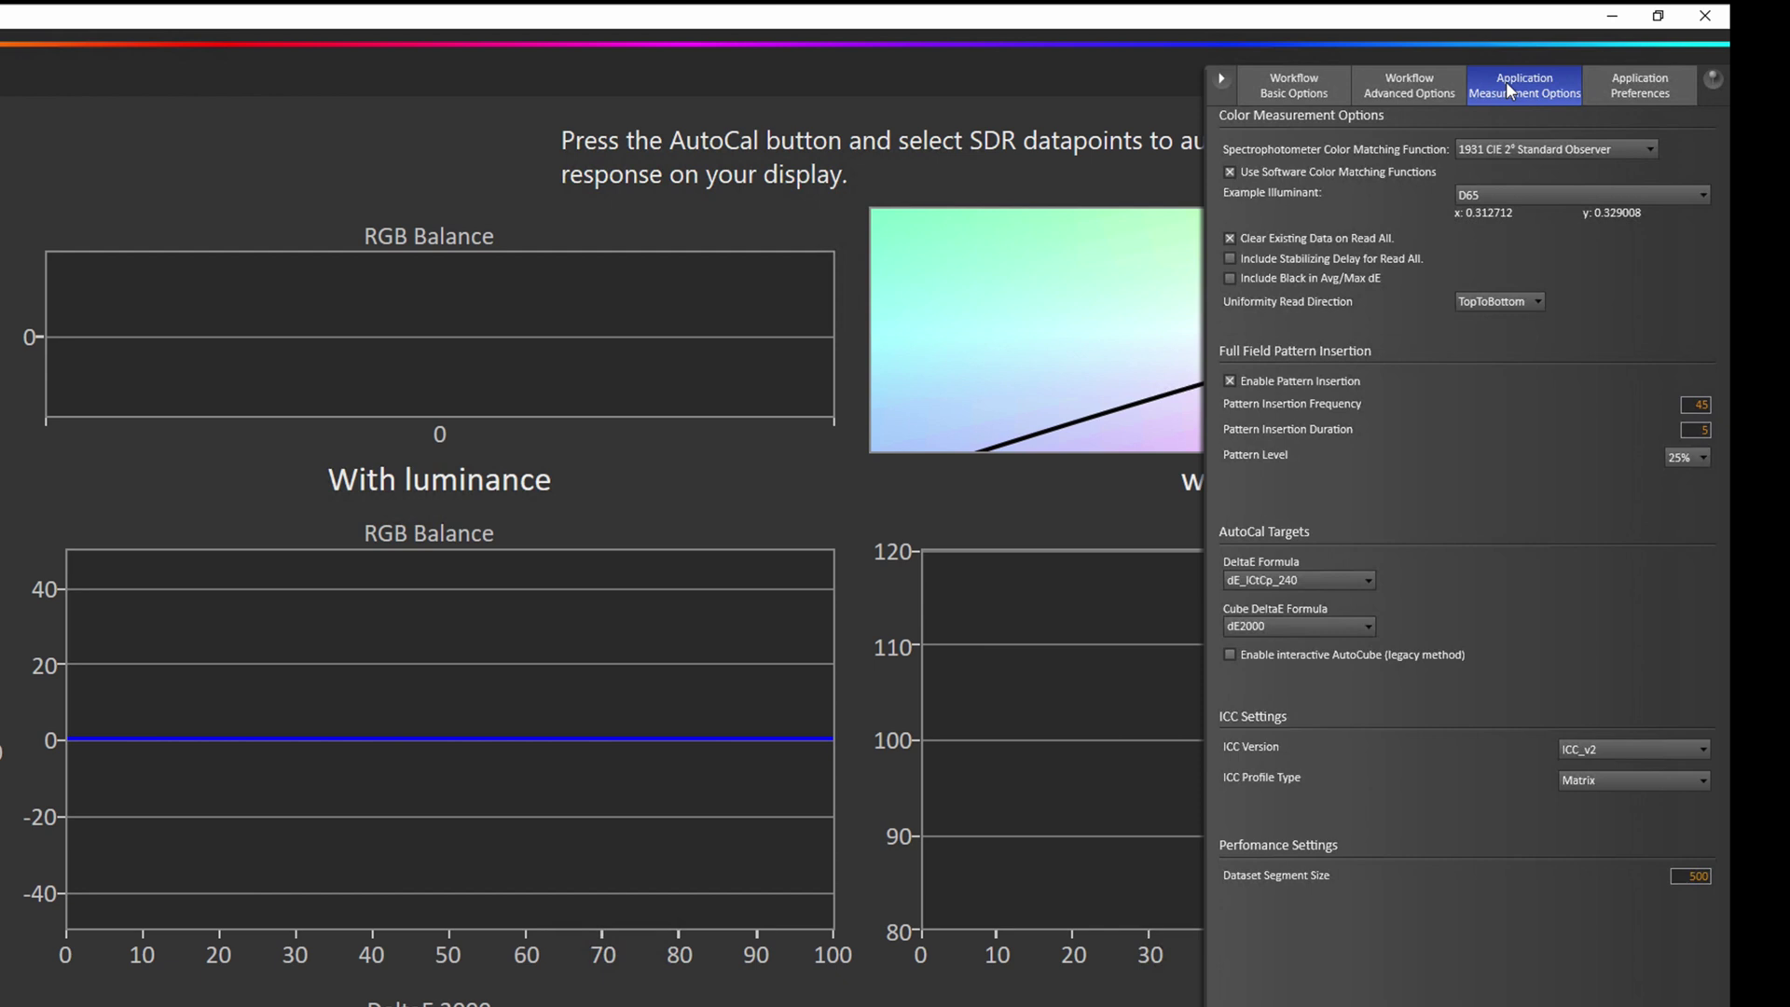
click(1266, 580)
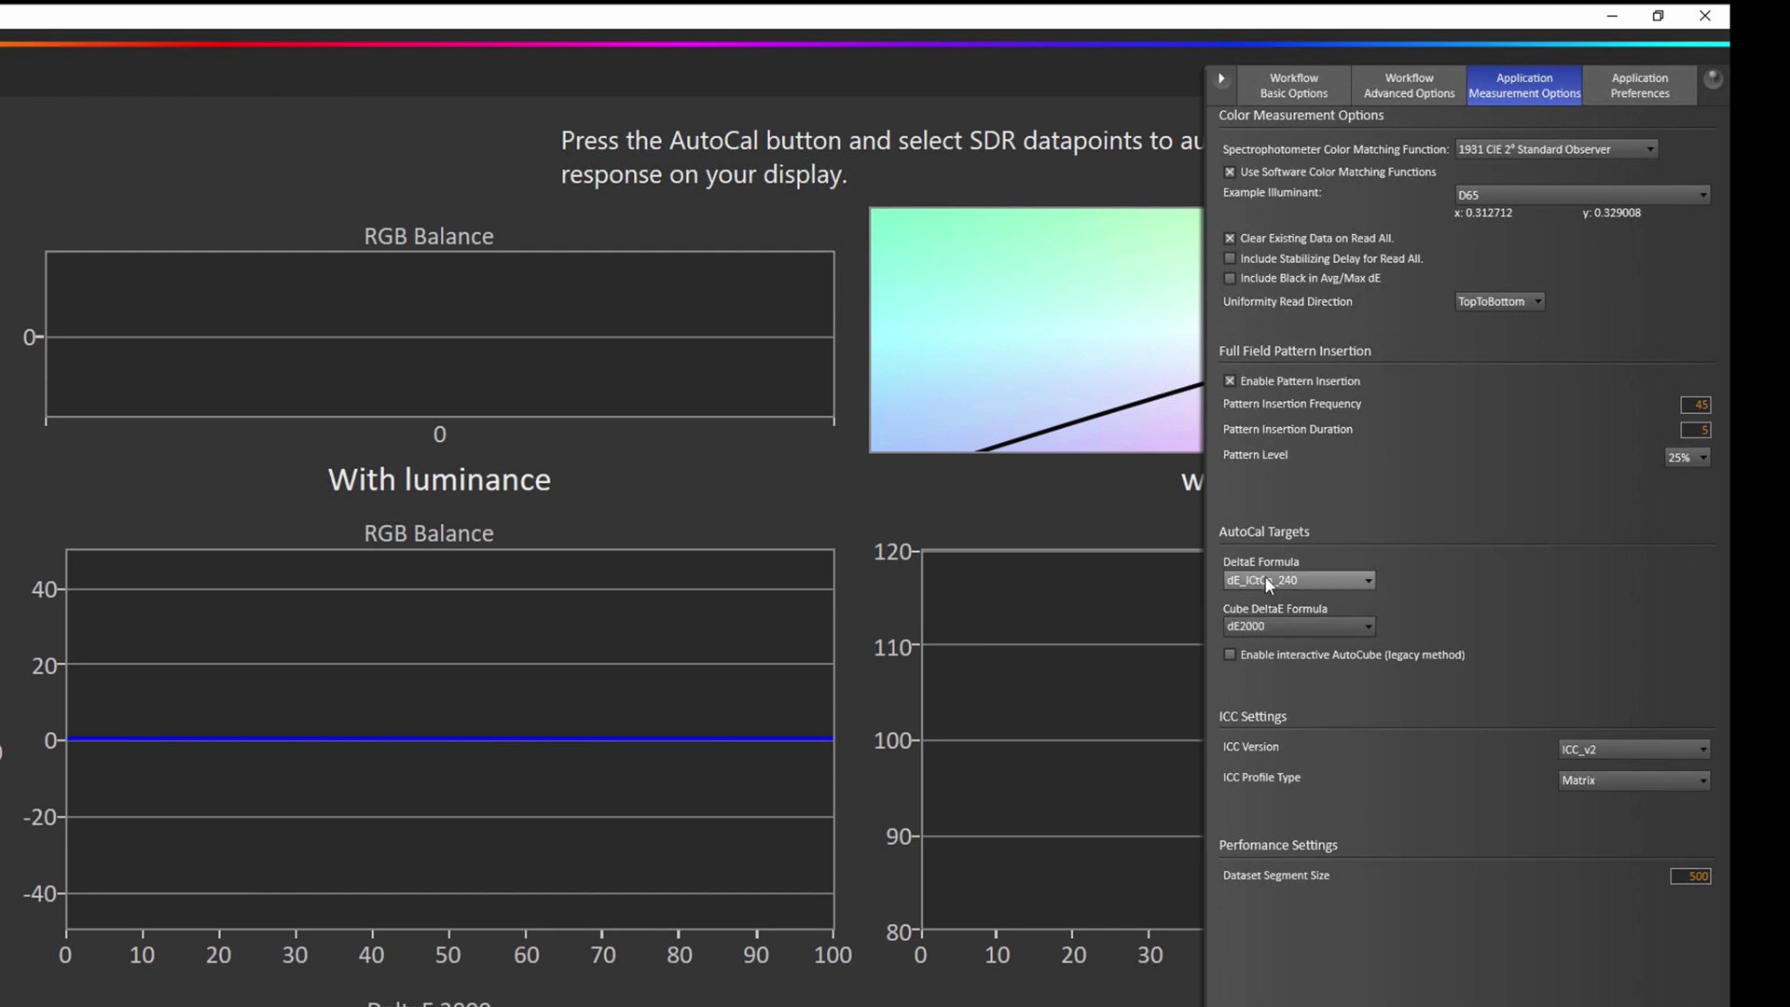
click(1264, 618)
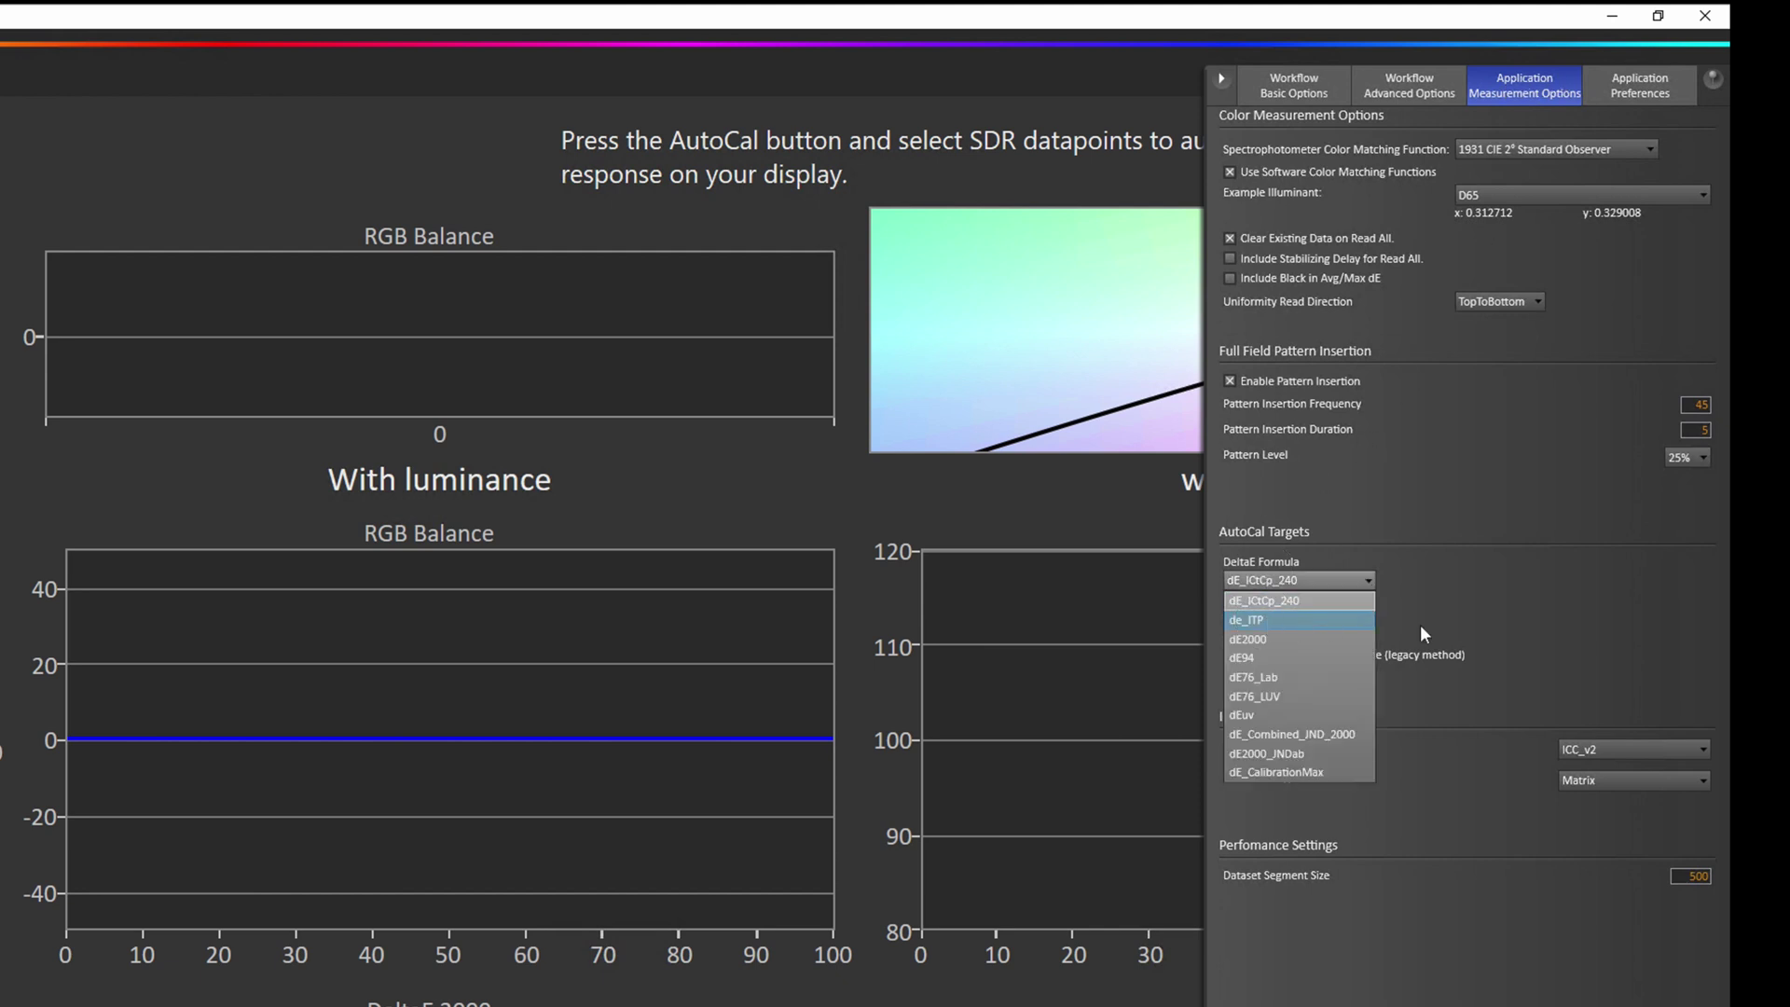
click(1035, 484)
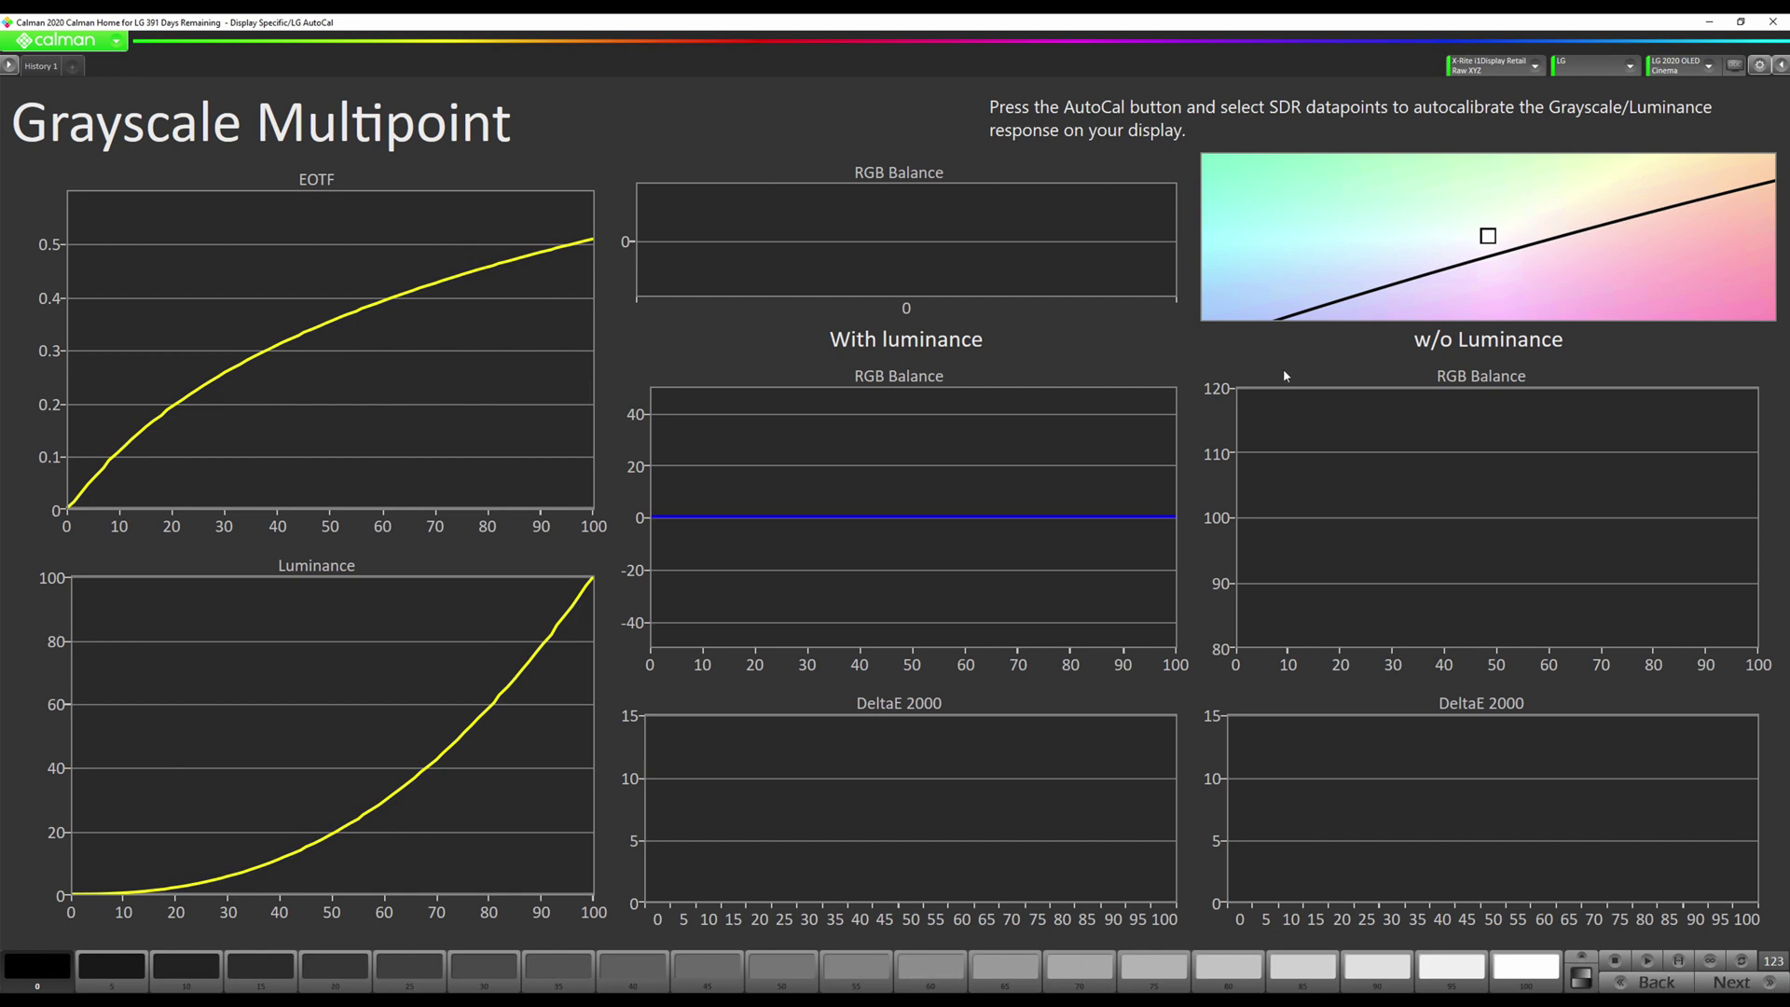
click(1741, 962)
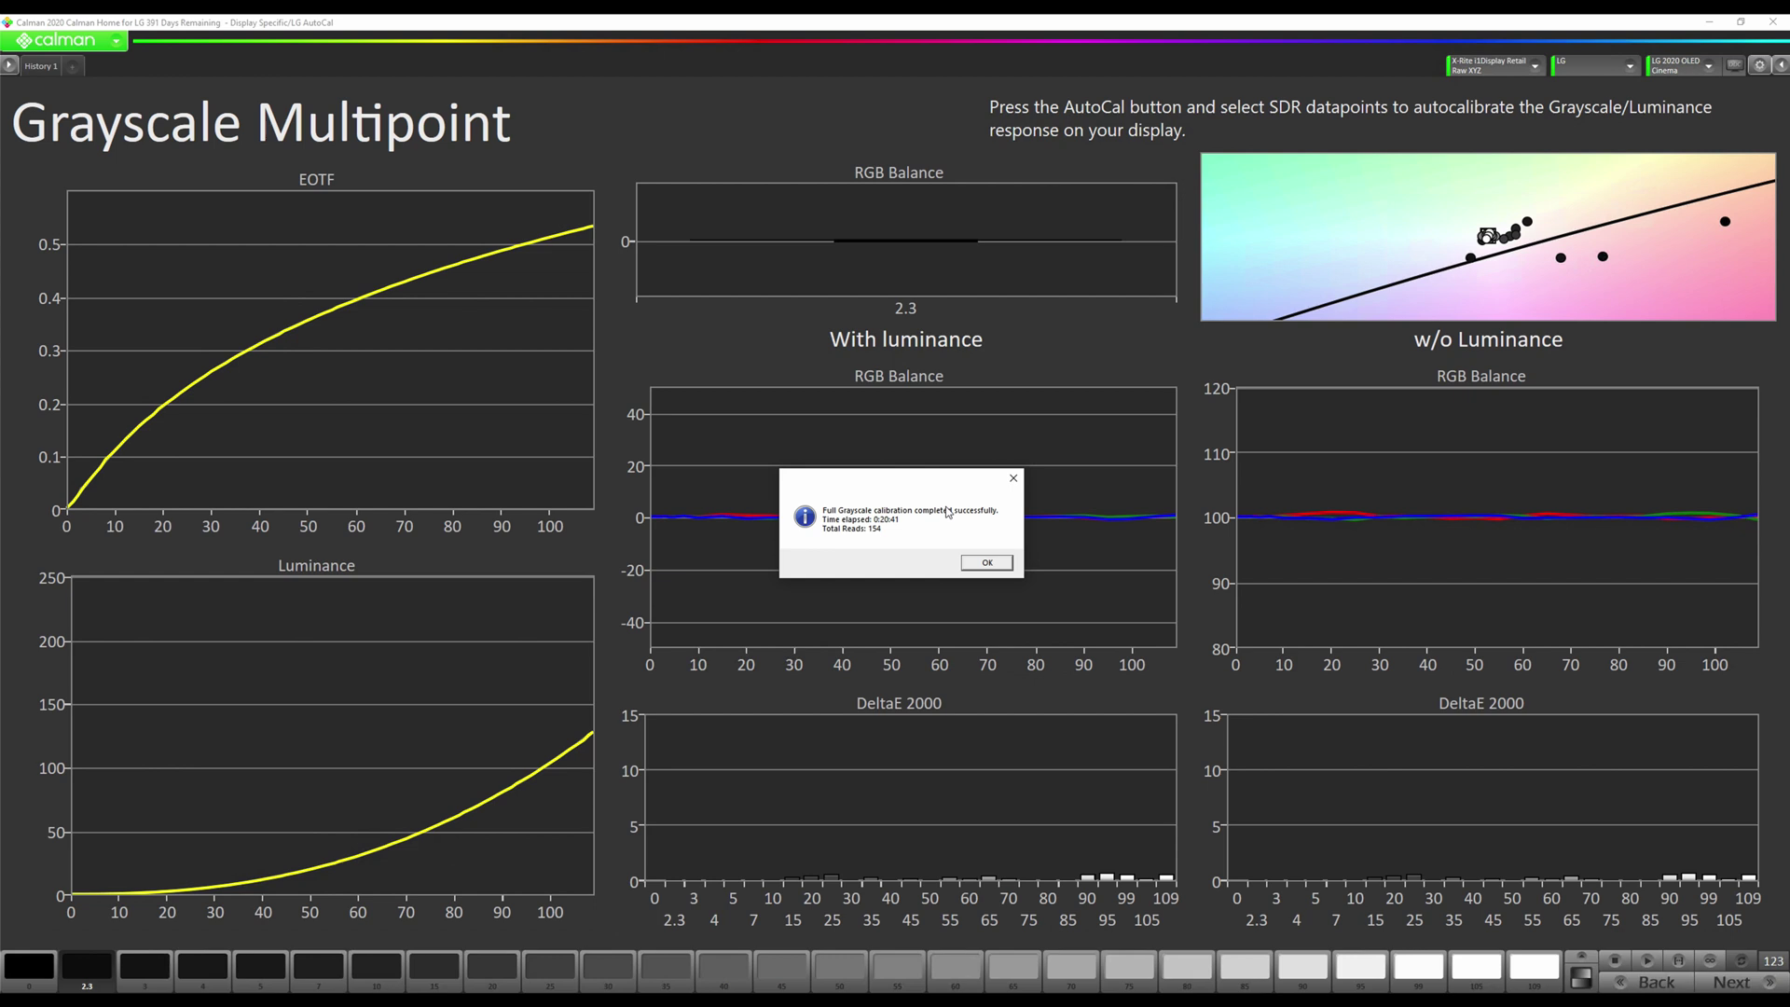
Dismiss the grayscale AutoCal success message and advance to the Colorspace step.
click(996, 569)
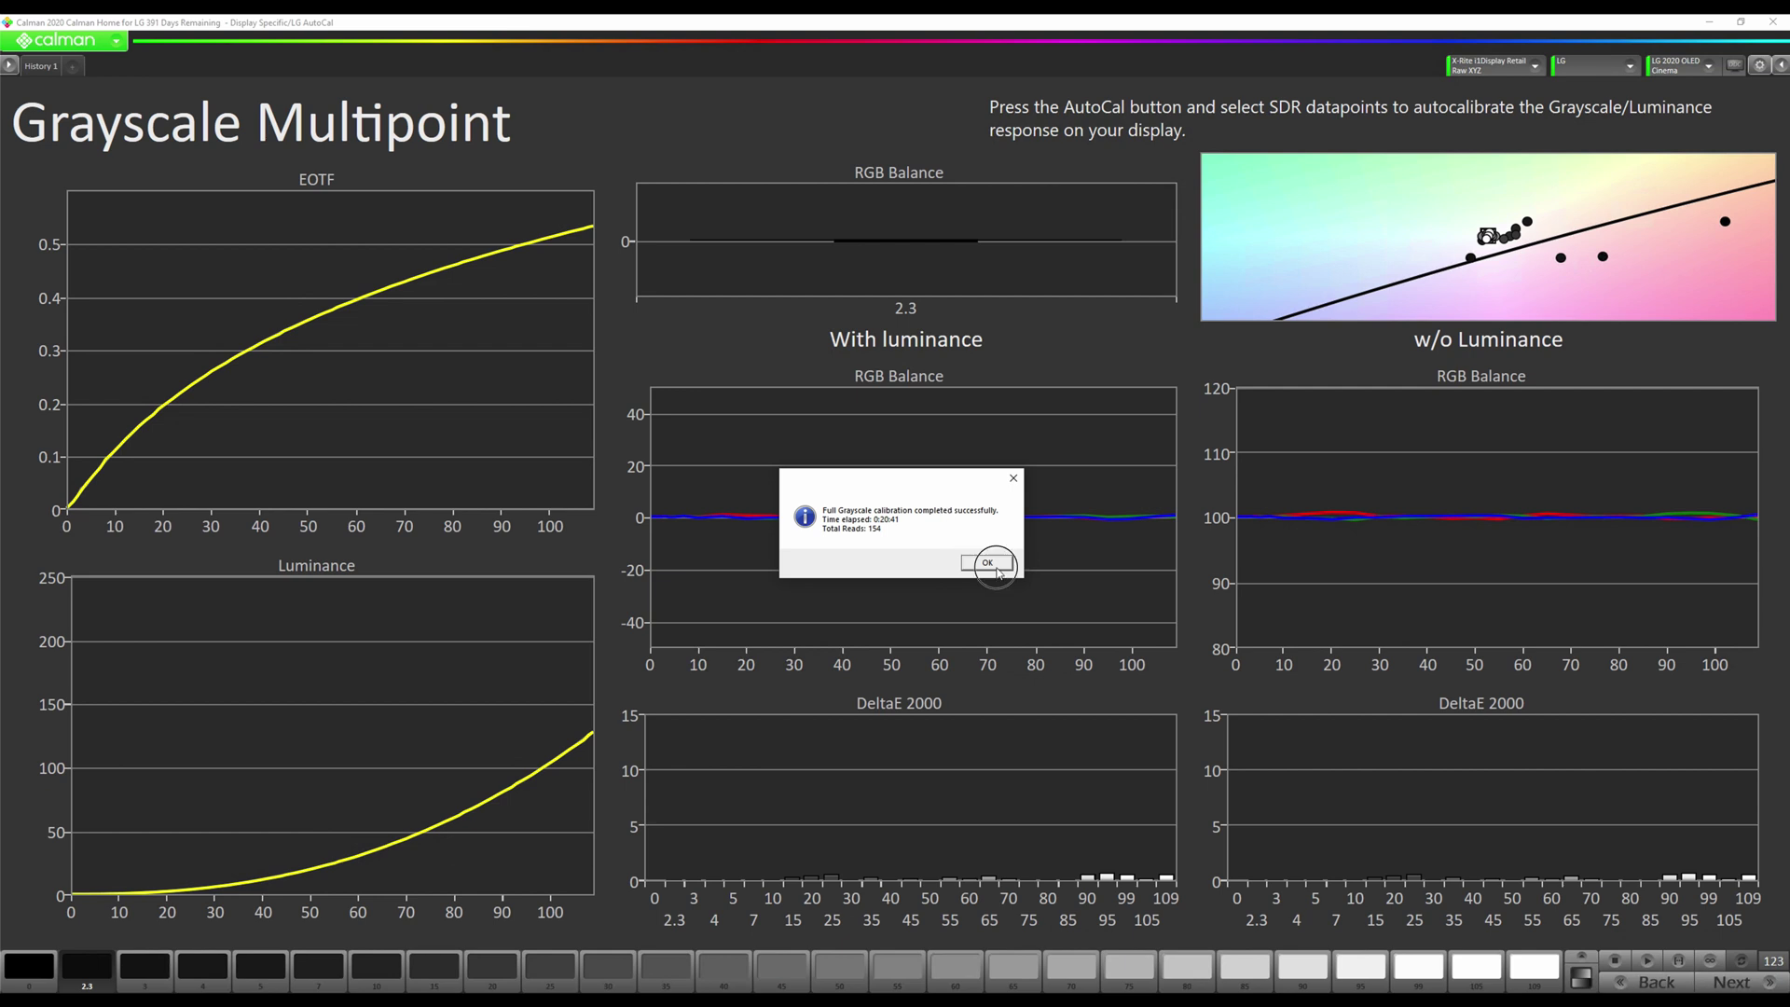
click(1773, 987)
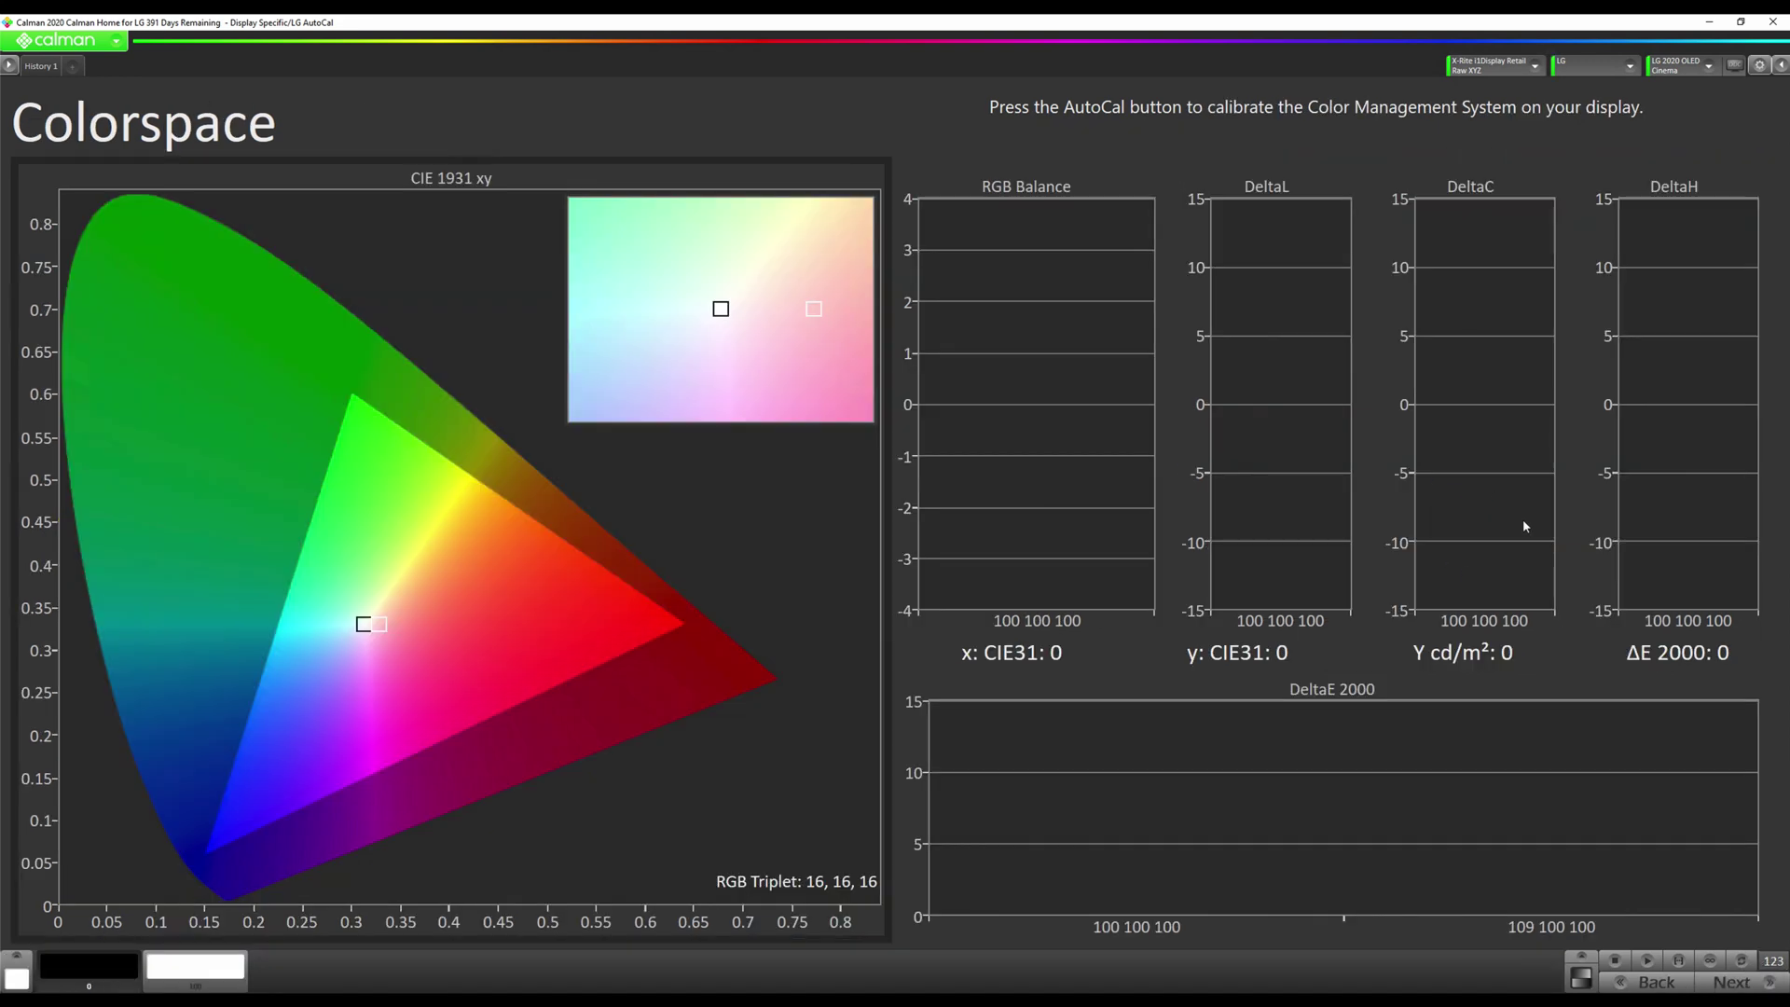
Start the Colorspace 3D LUT AutoCal with Lightning LUT as the calibration type.
click(1741, 963)
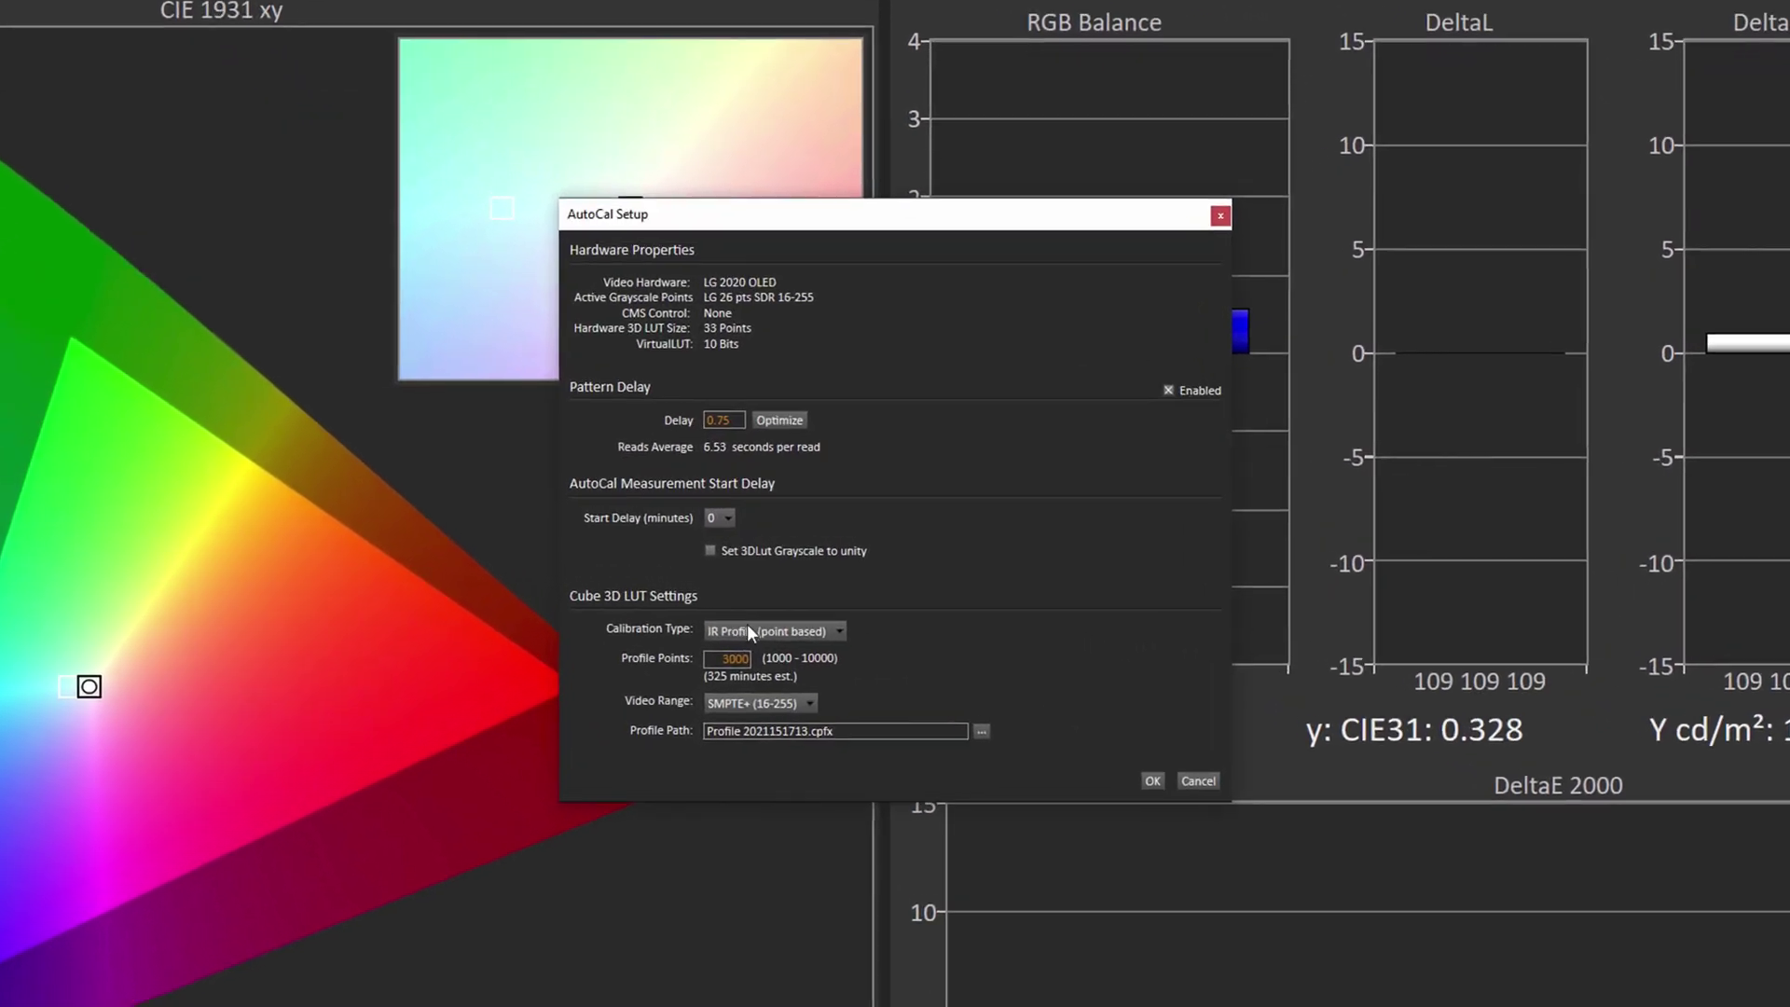
click(815, 587)
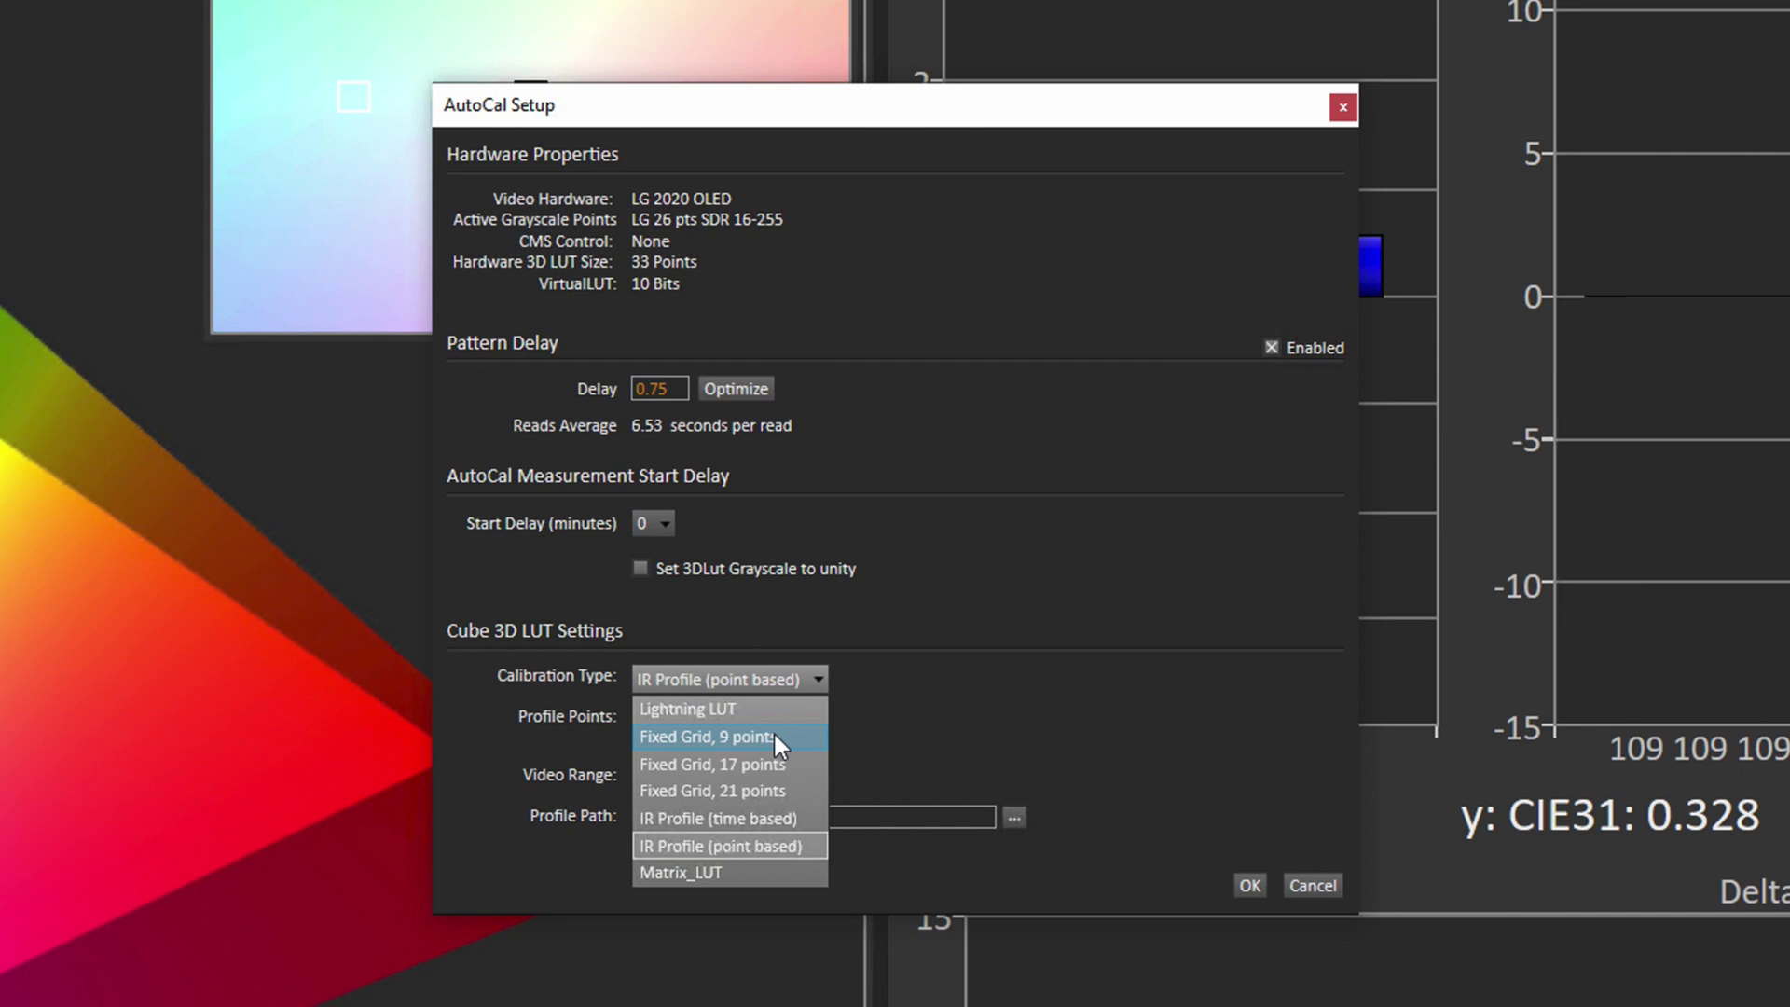
click(719, 709)
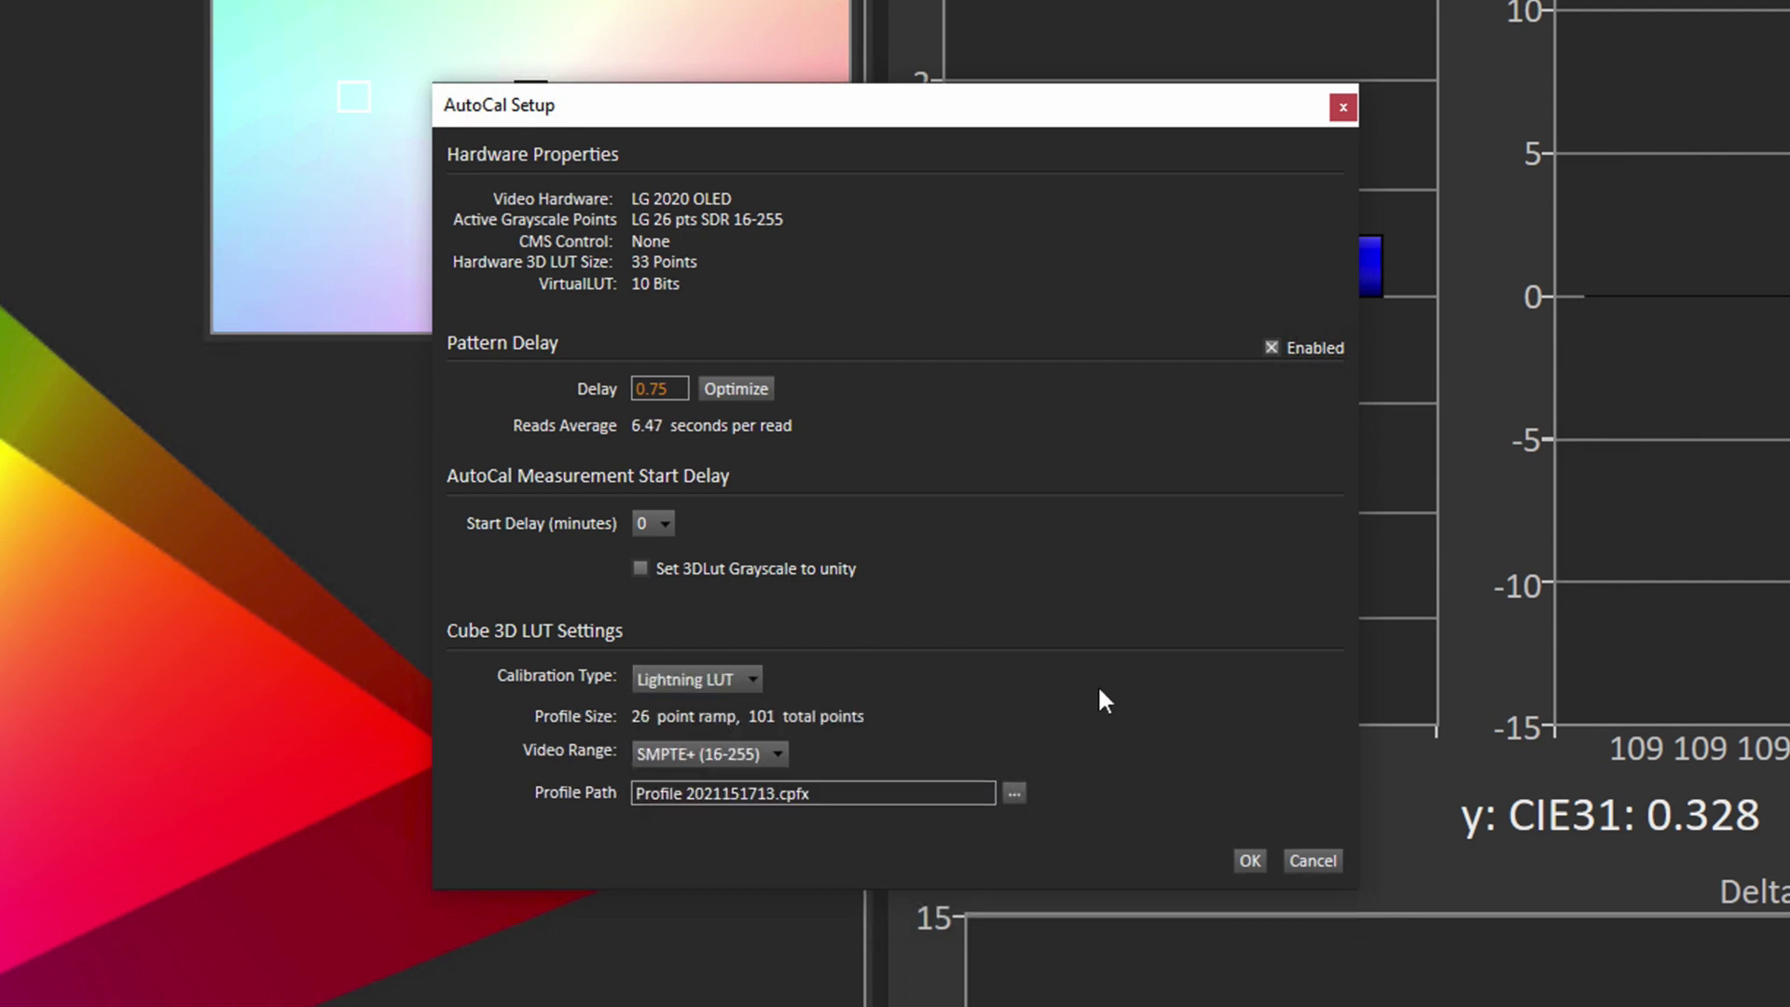
click(1249, 860)
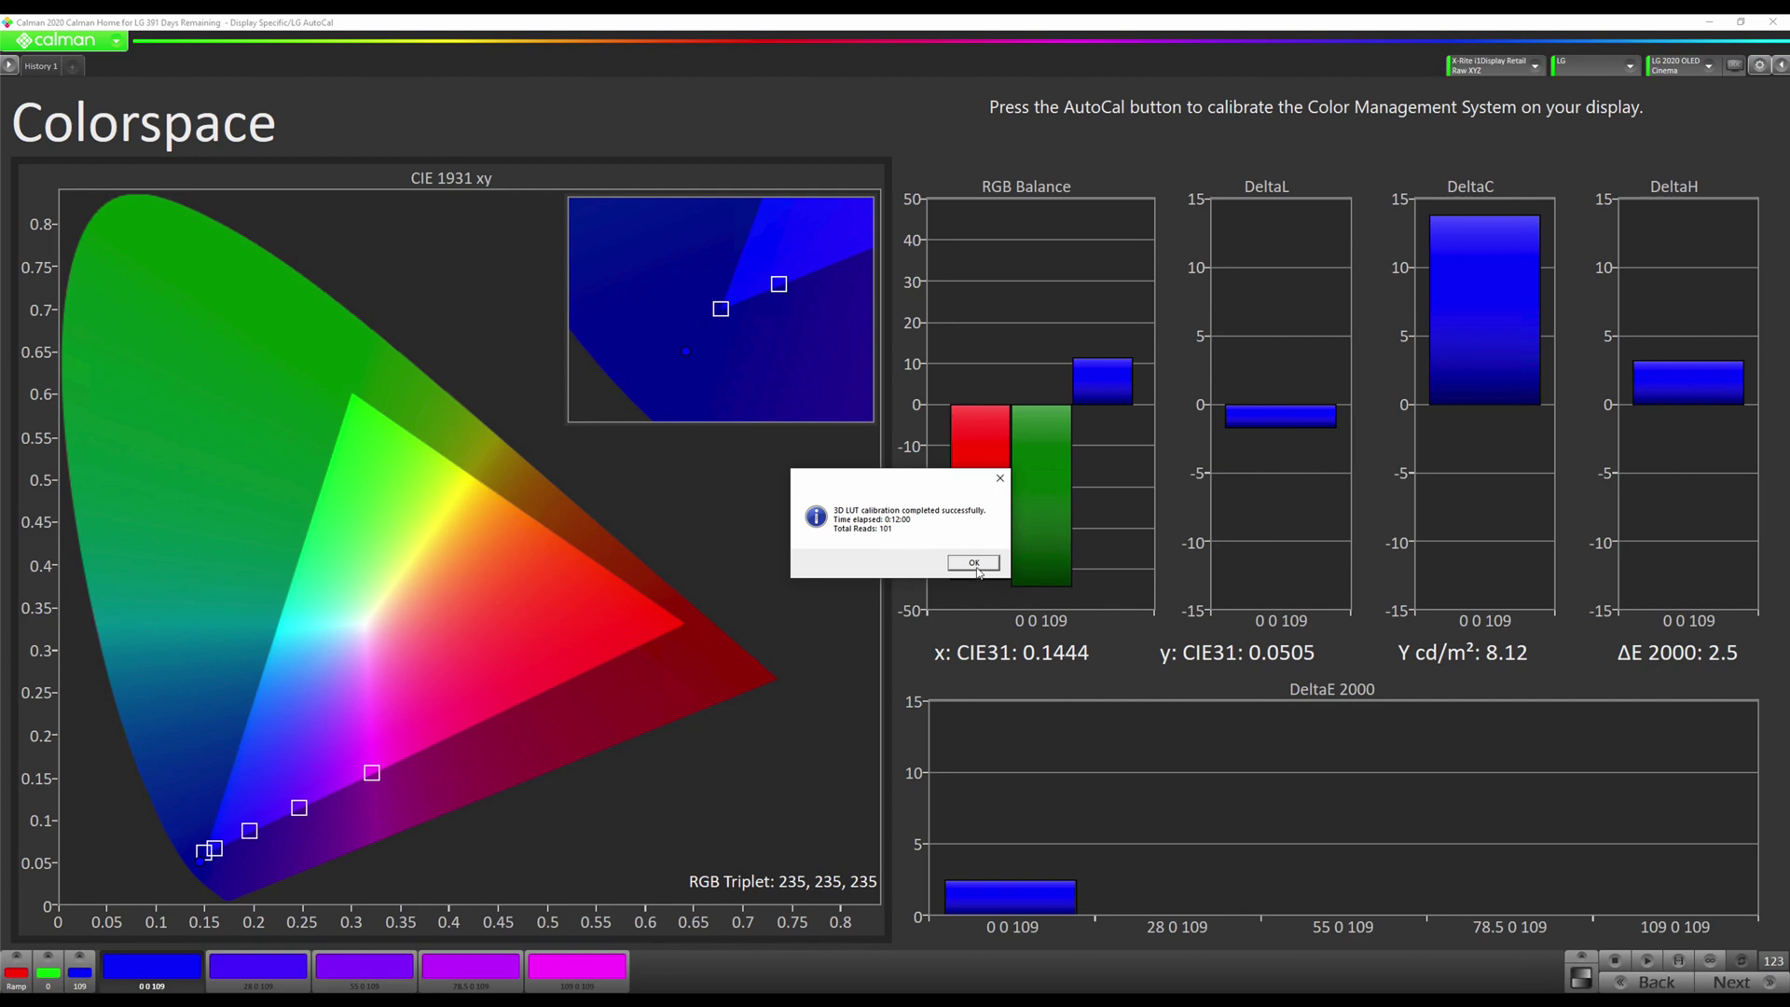
Dismiss the 3D LUT completion message and advance to the Dynamic Range page.
click(974, 563)
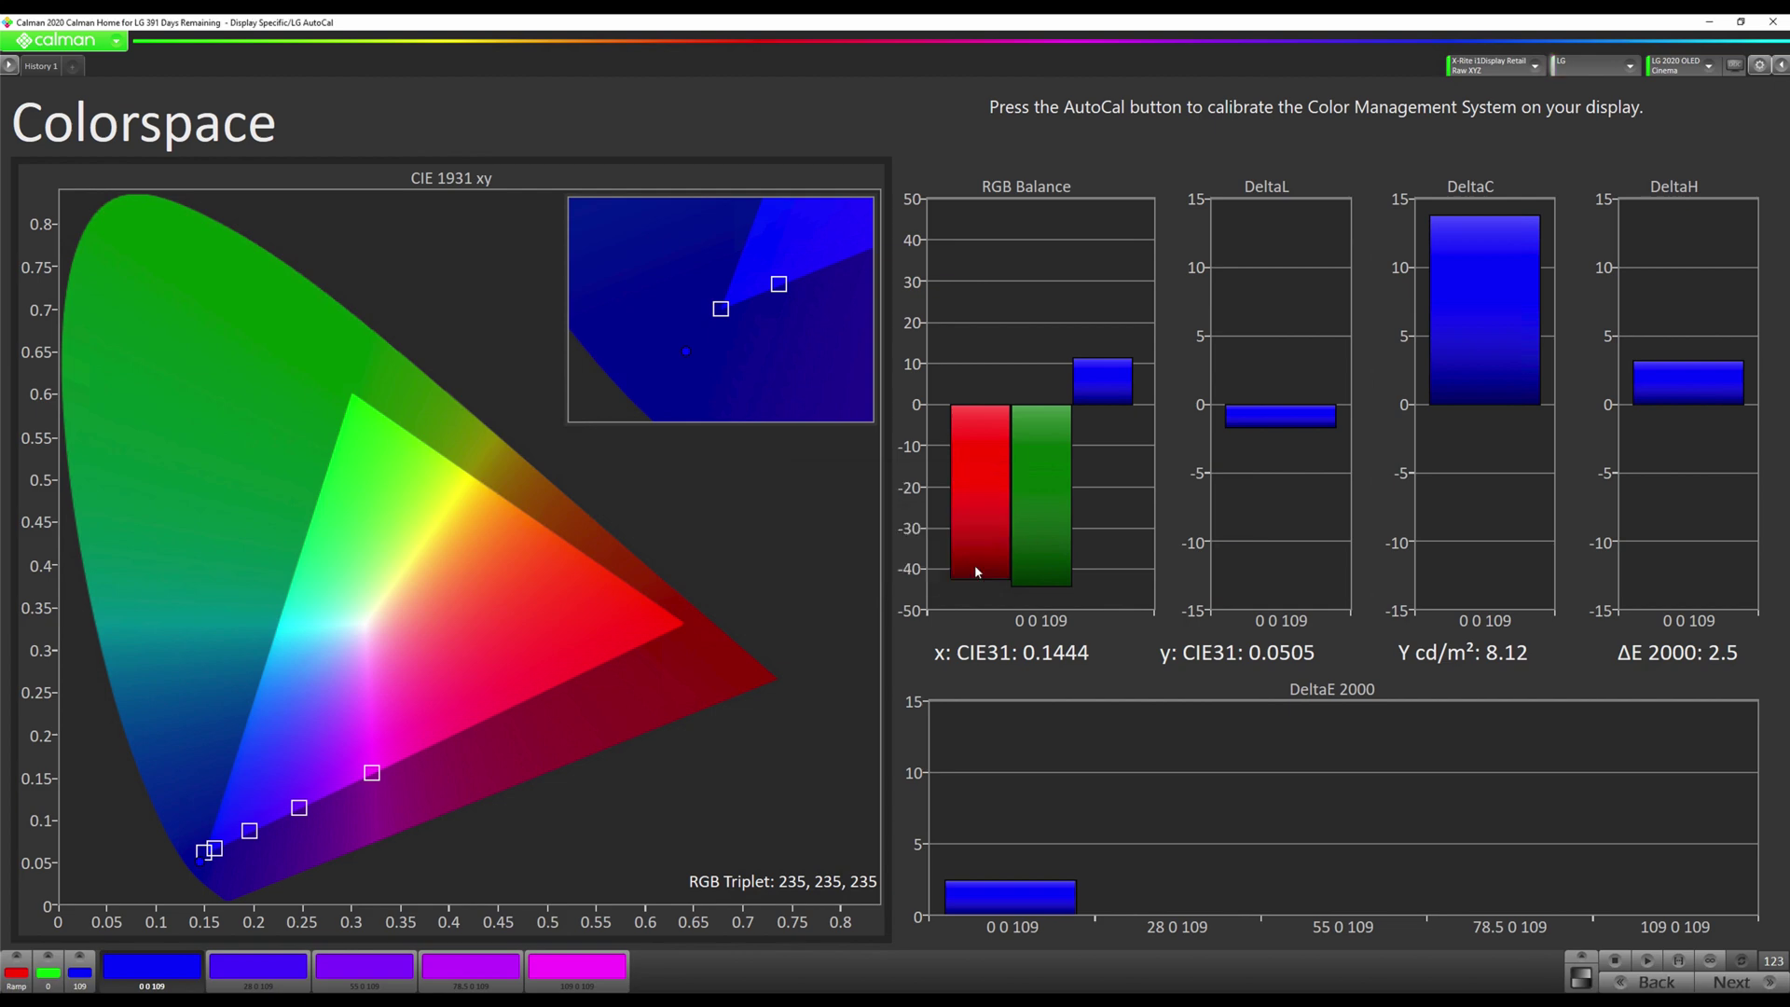
click(1763, 983)
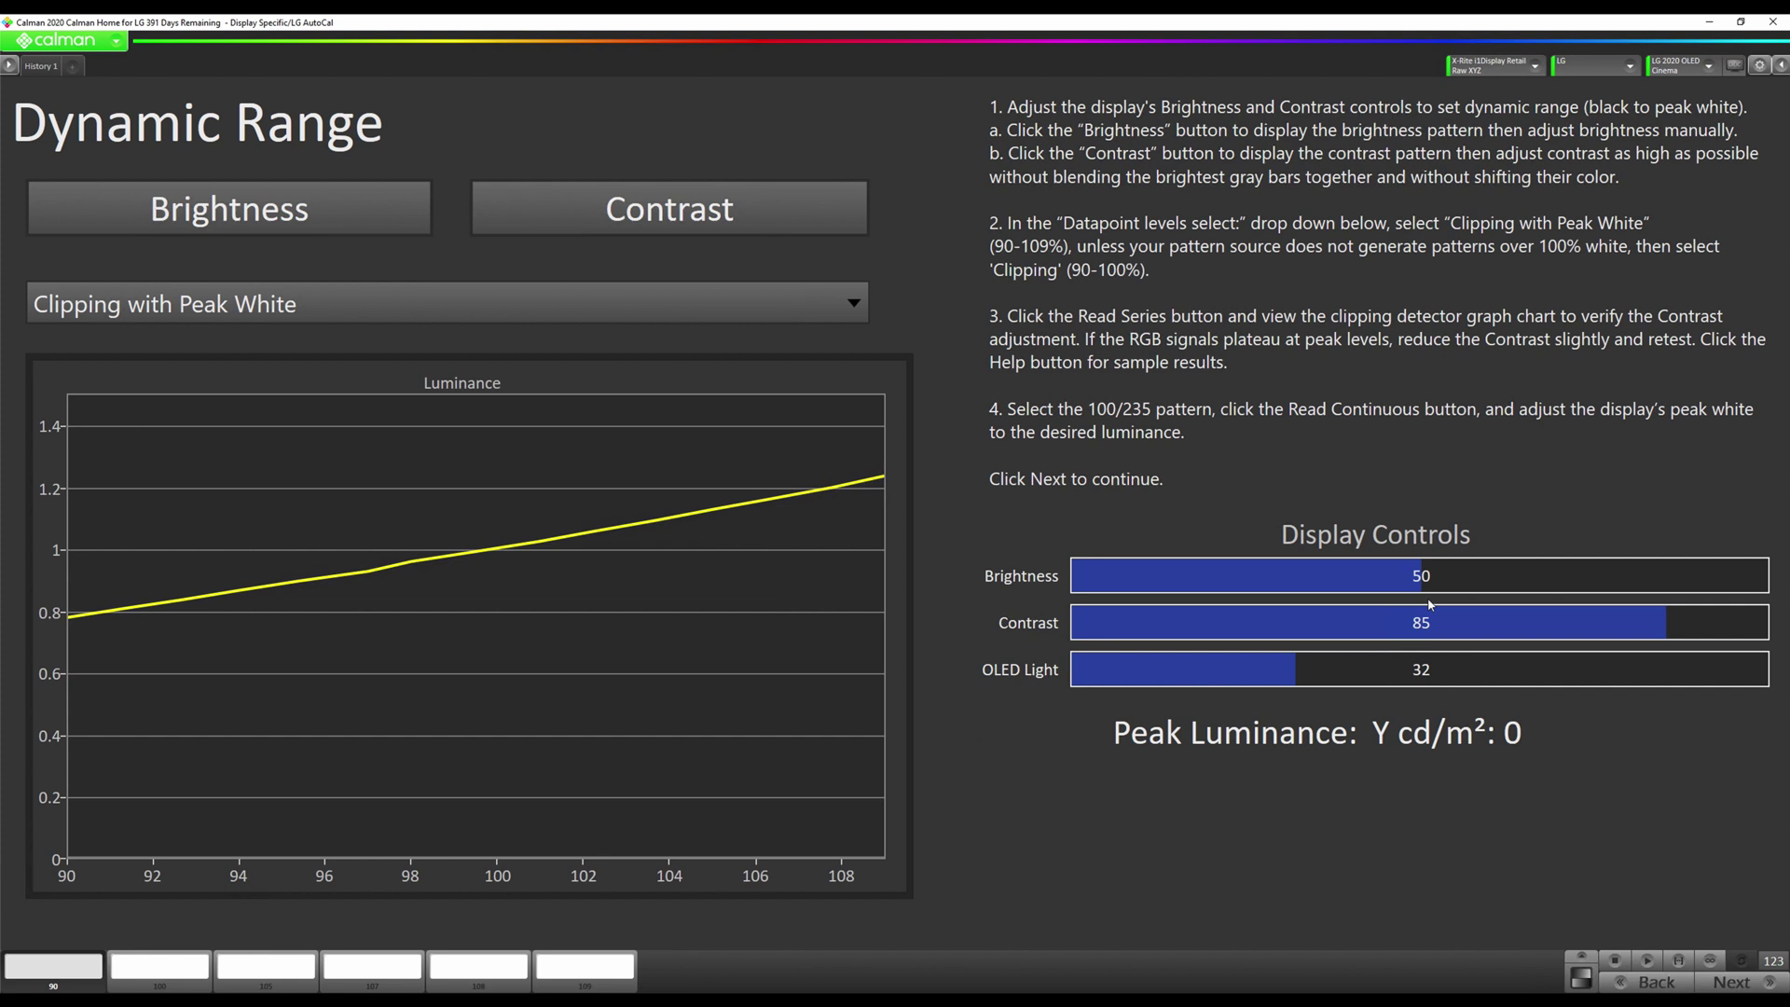
Measure the clipping series and 100 white patch (101.2 cd/m²), then leave Dynamic Range.
click(1679, 960)
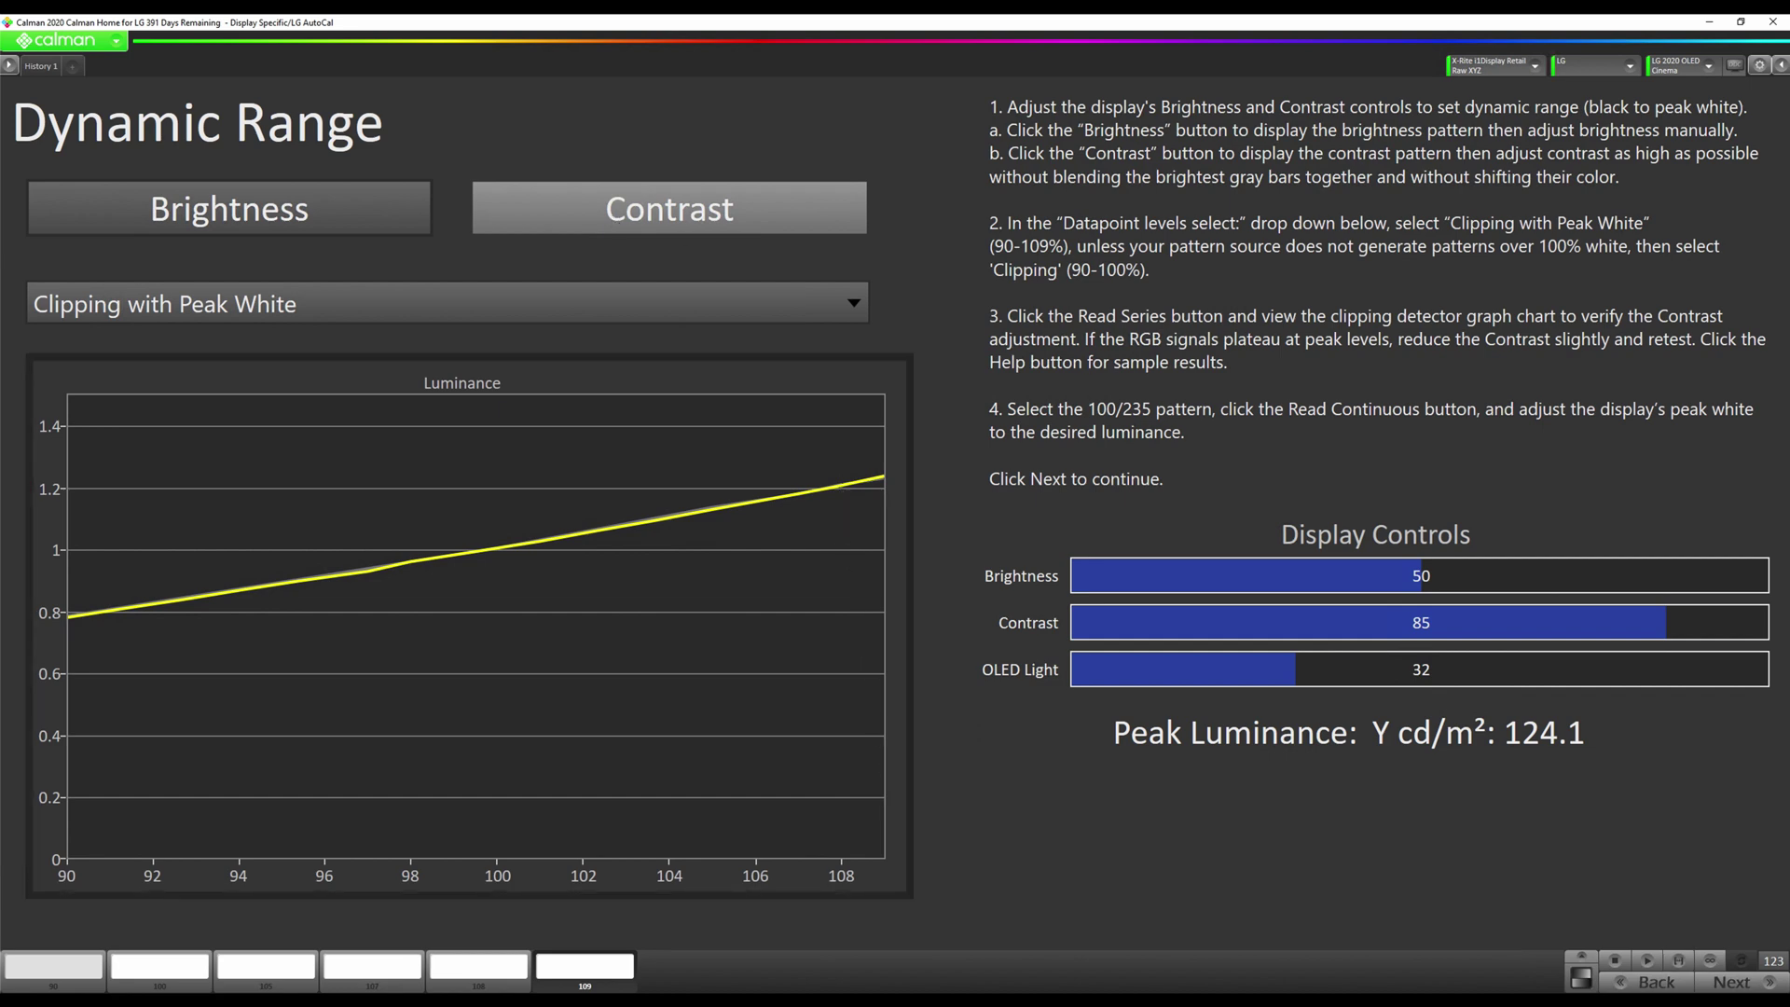
click(173, 974)
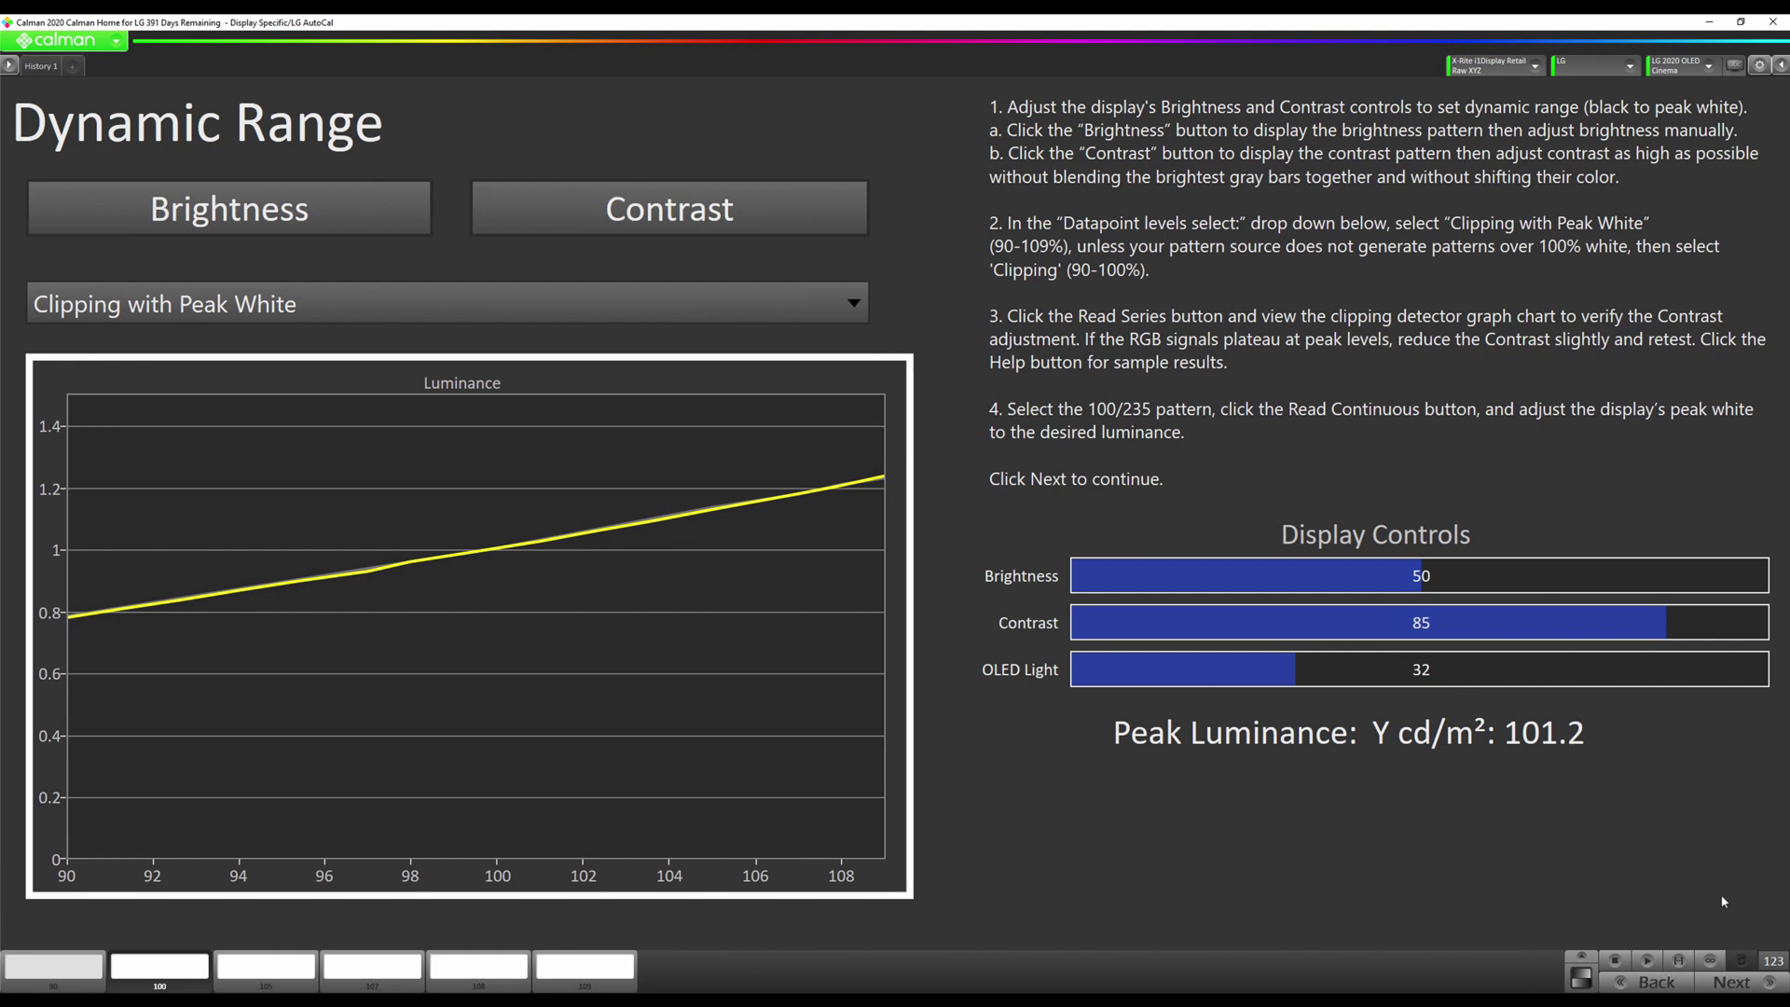
click(1732, 982)
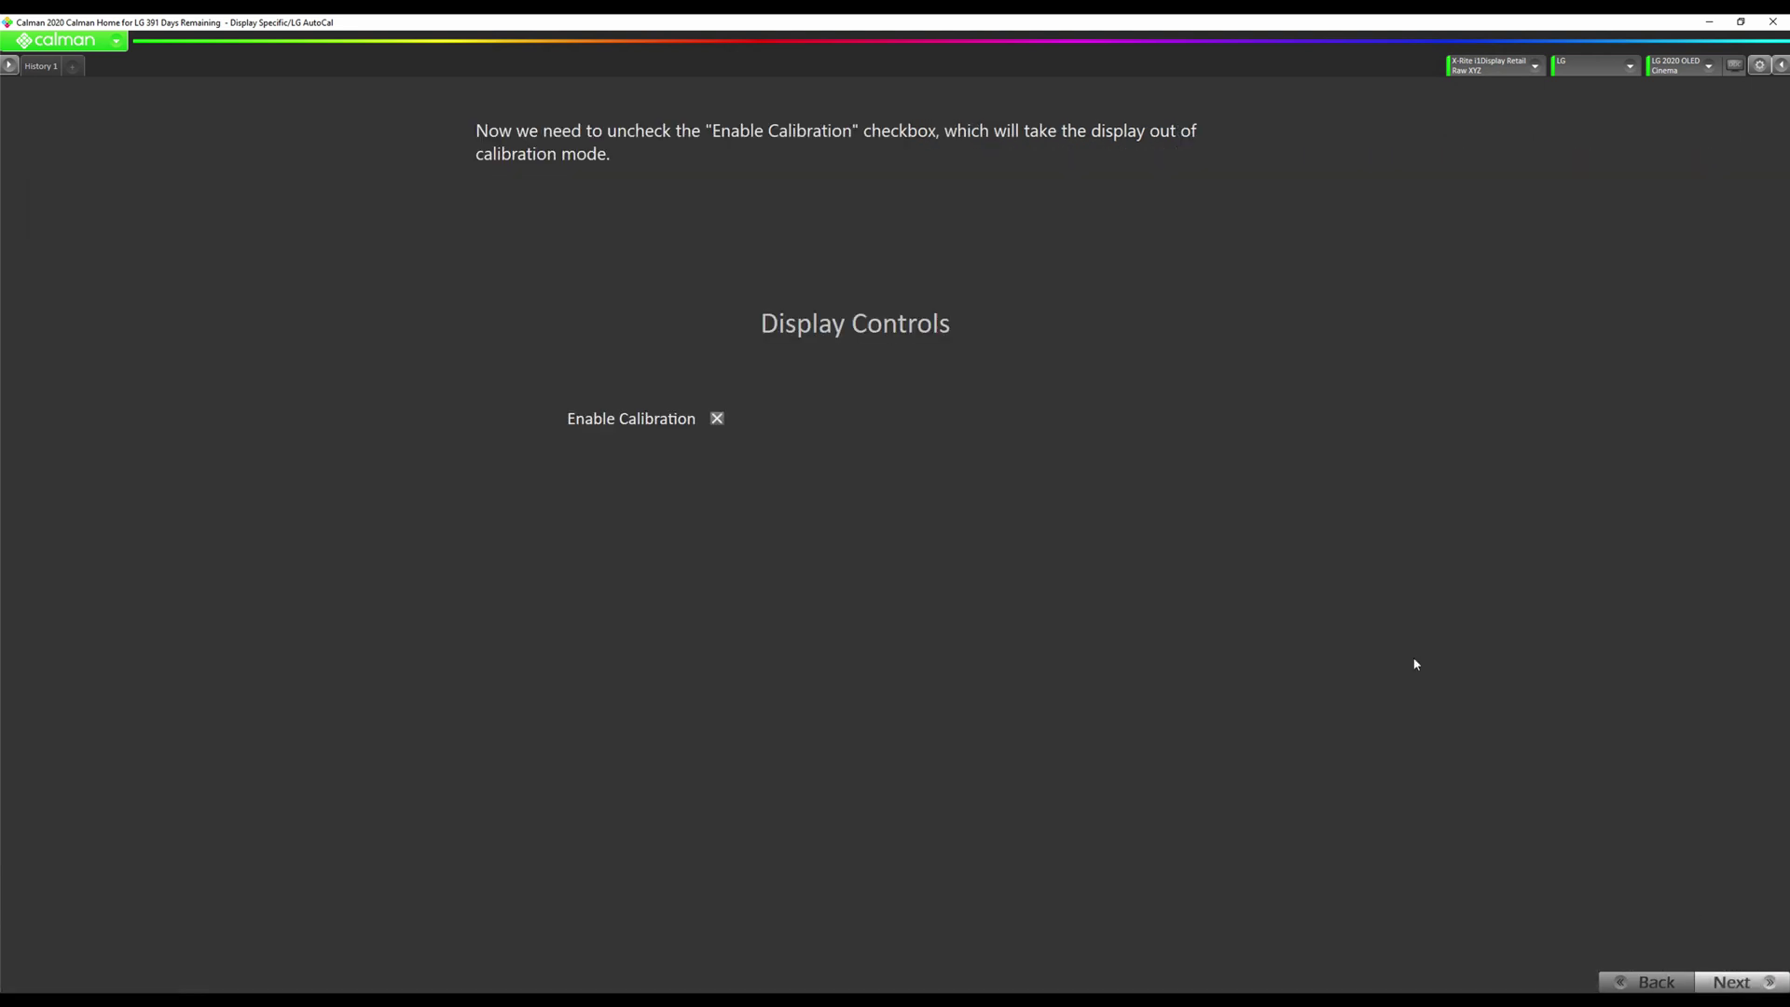
Uncheck Enable Calibration and continue to Post-Calibration Verification.
click(716, 420)
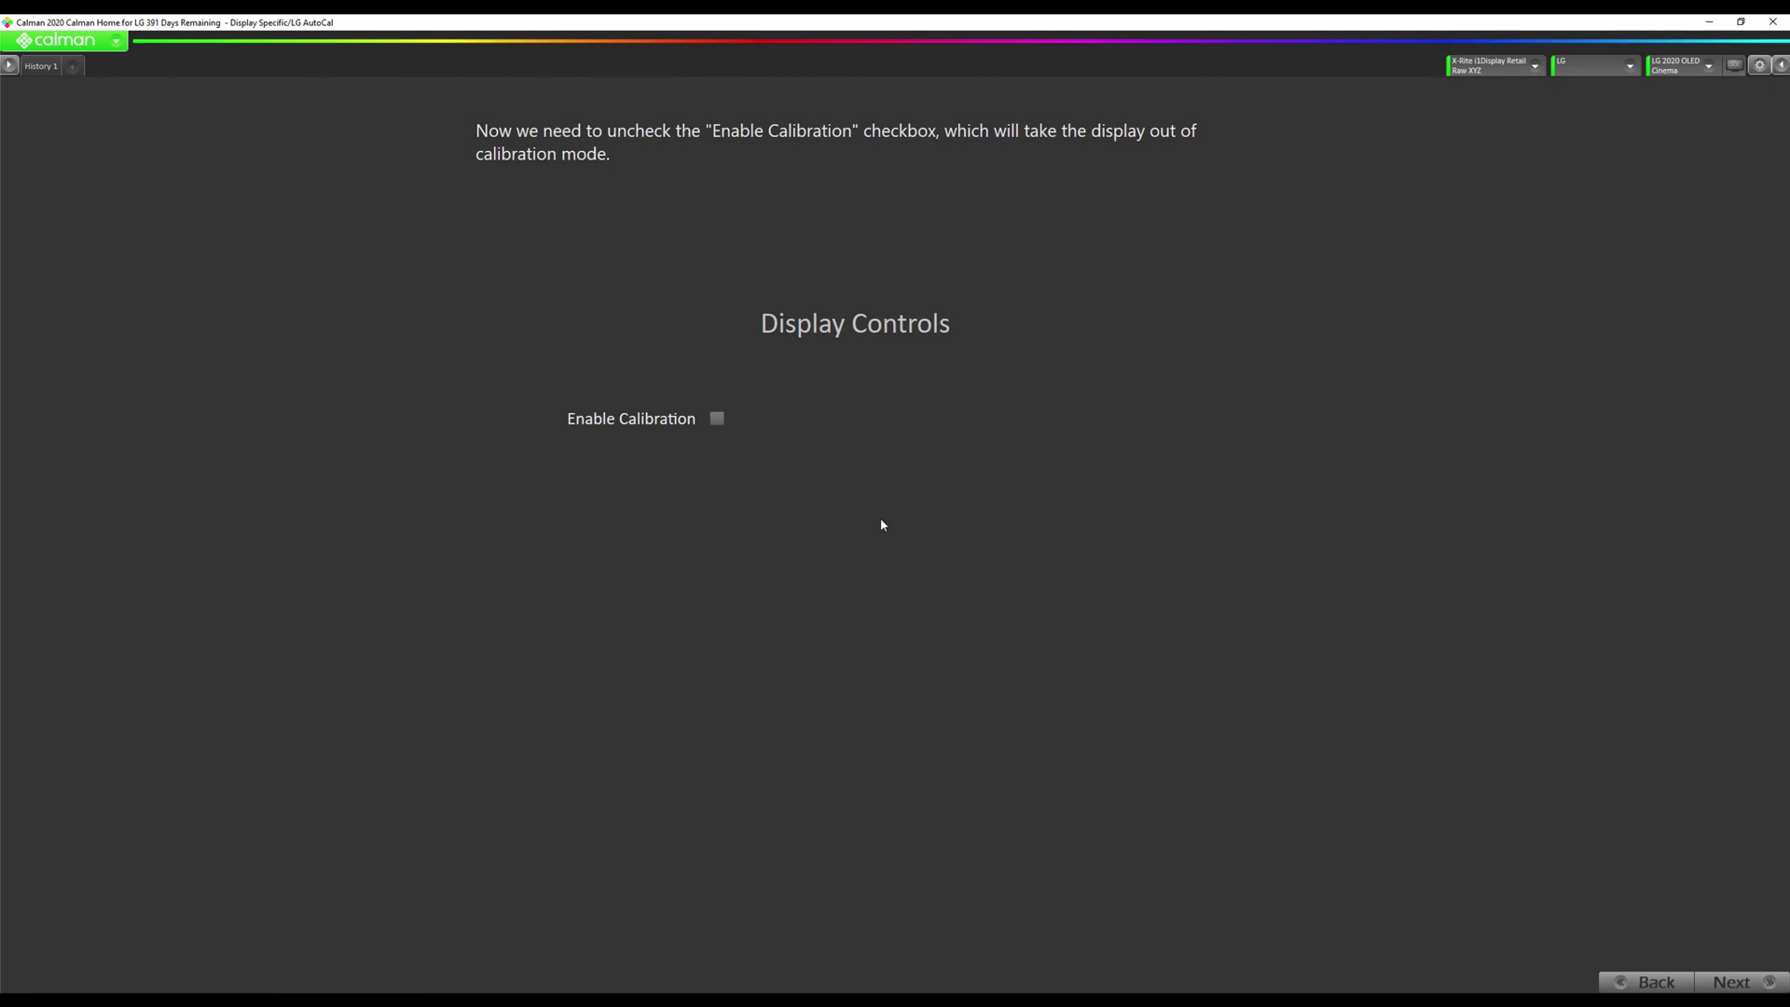
click(1736, 981)
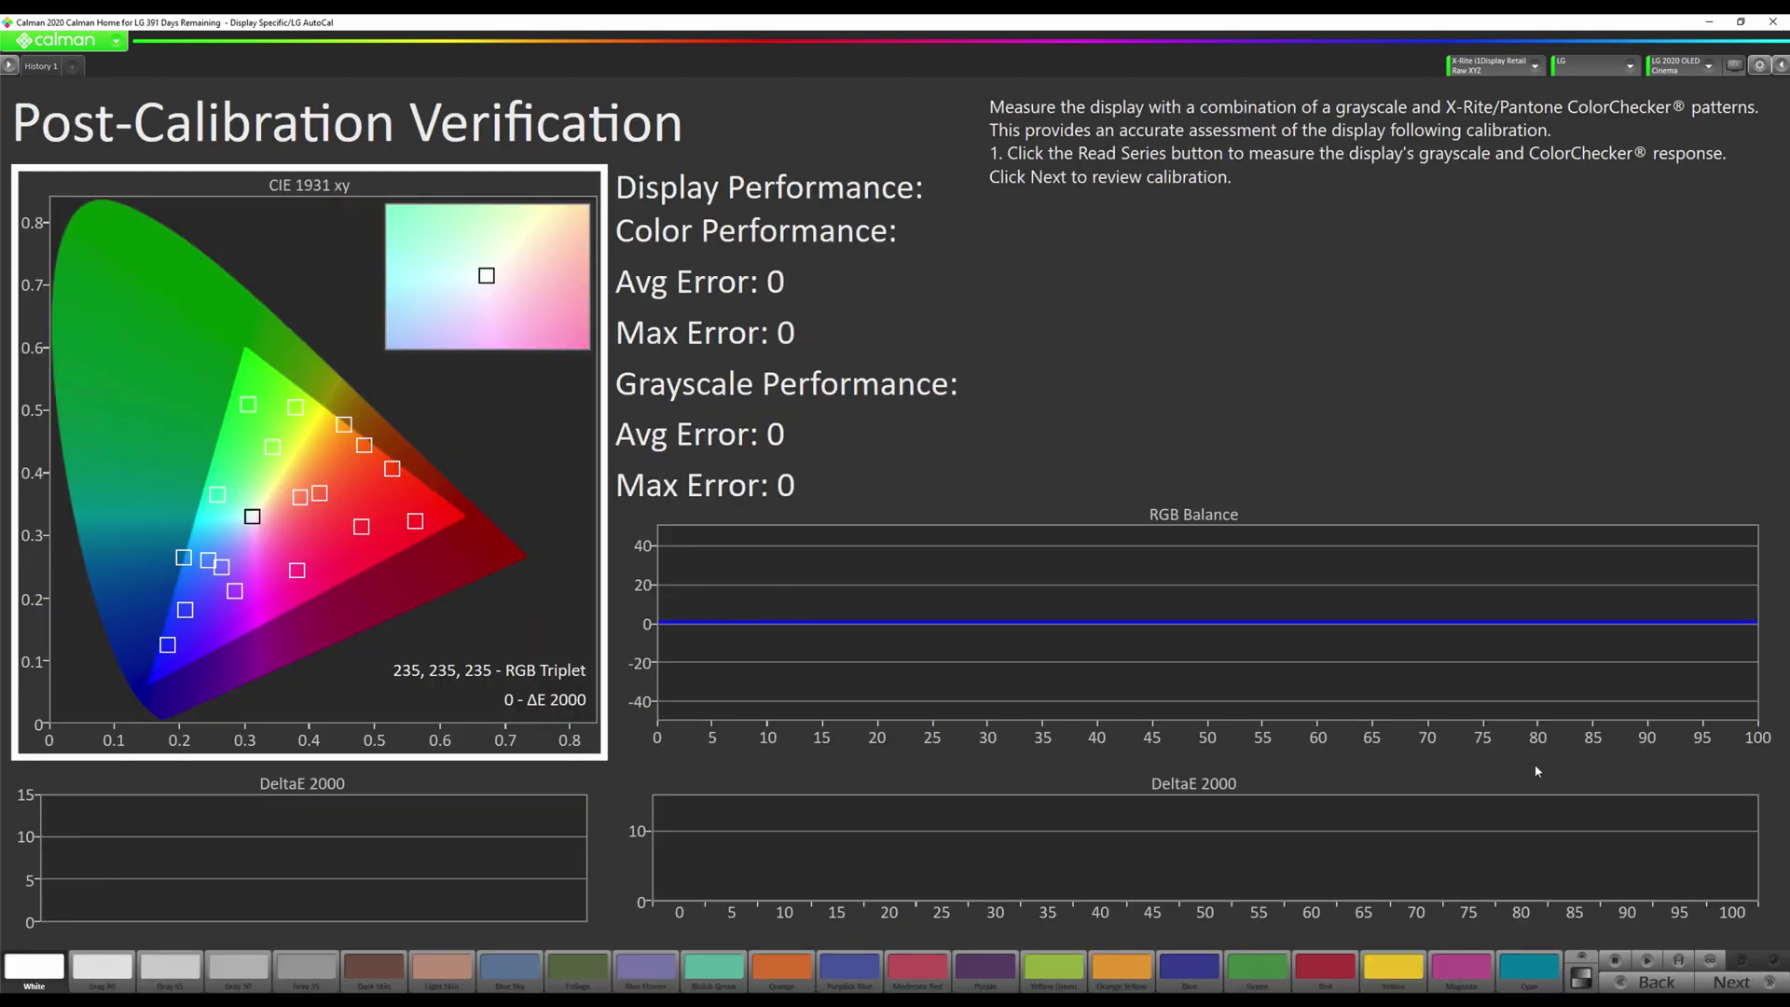
Read the grayscale and ColorChecker series from White, reaching 1.2 color and 0.9 grayscale max ΔE.
click(32, 974)
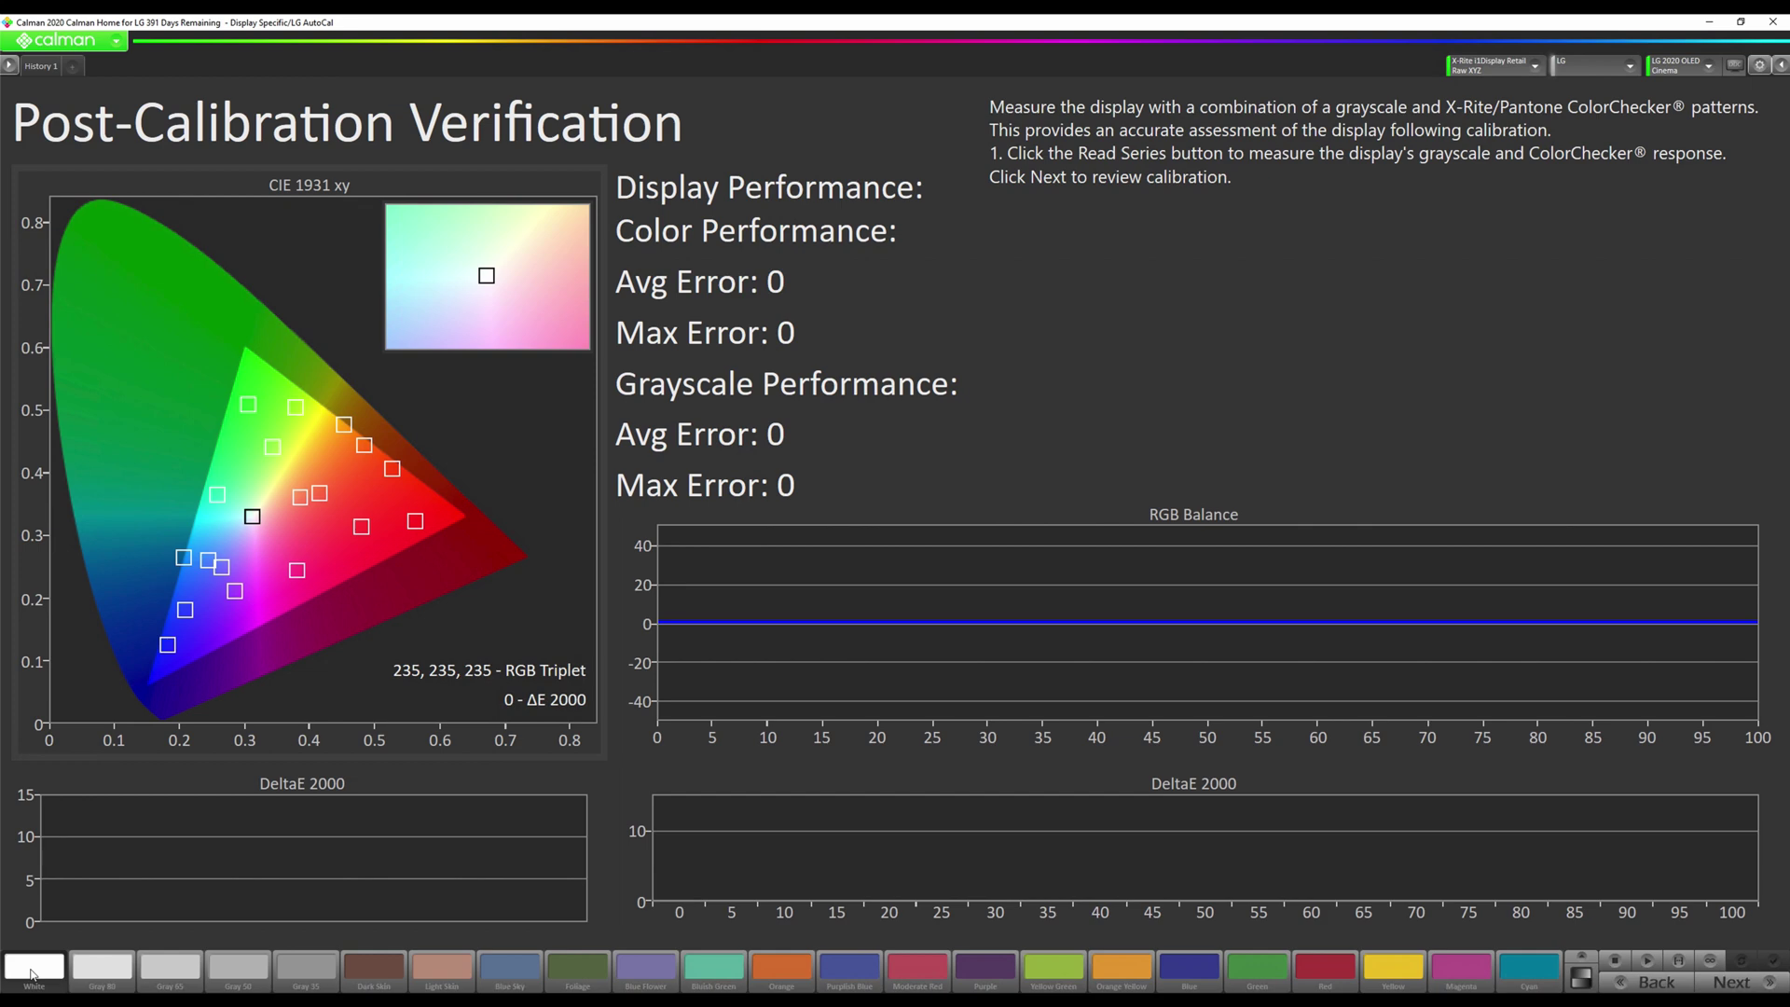
click(31, 974)
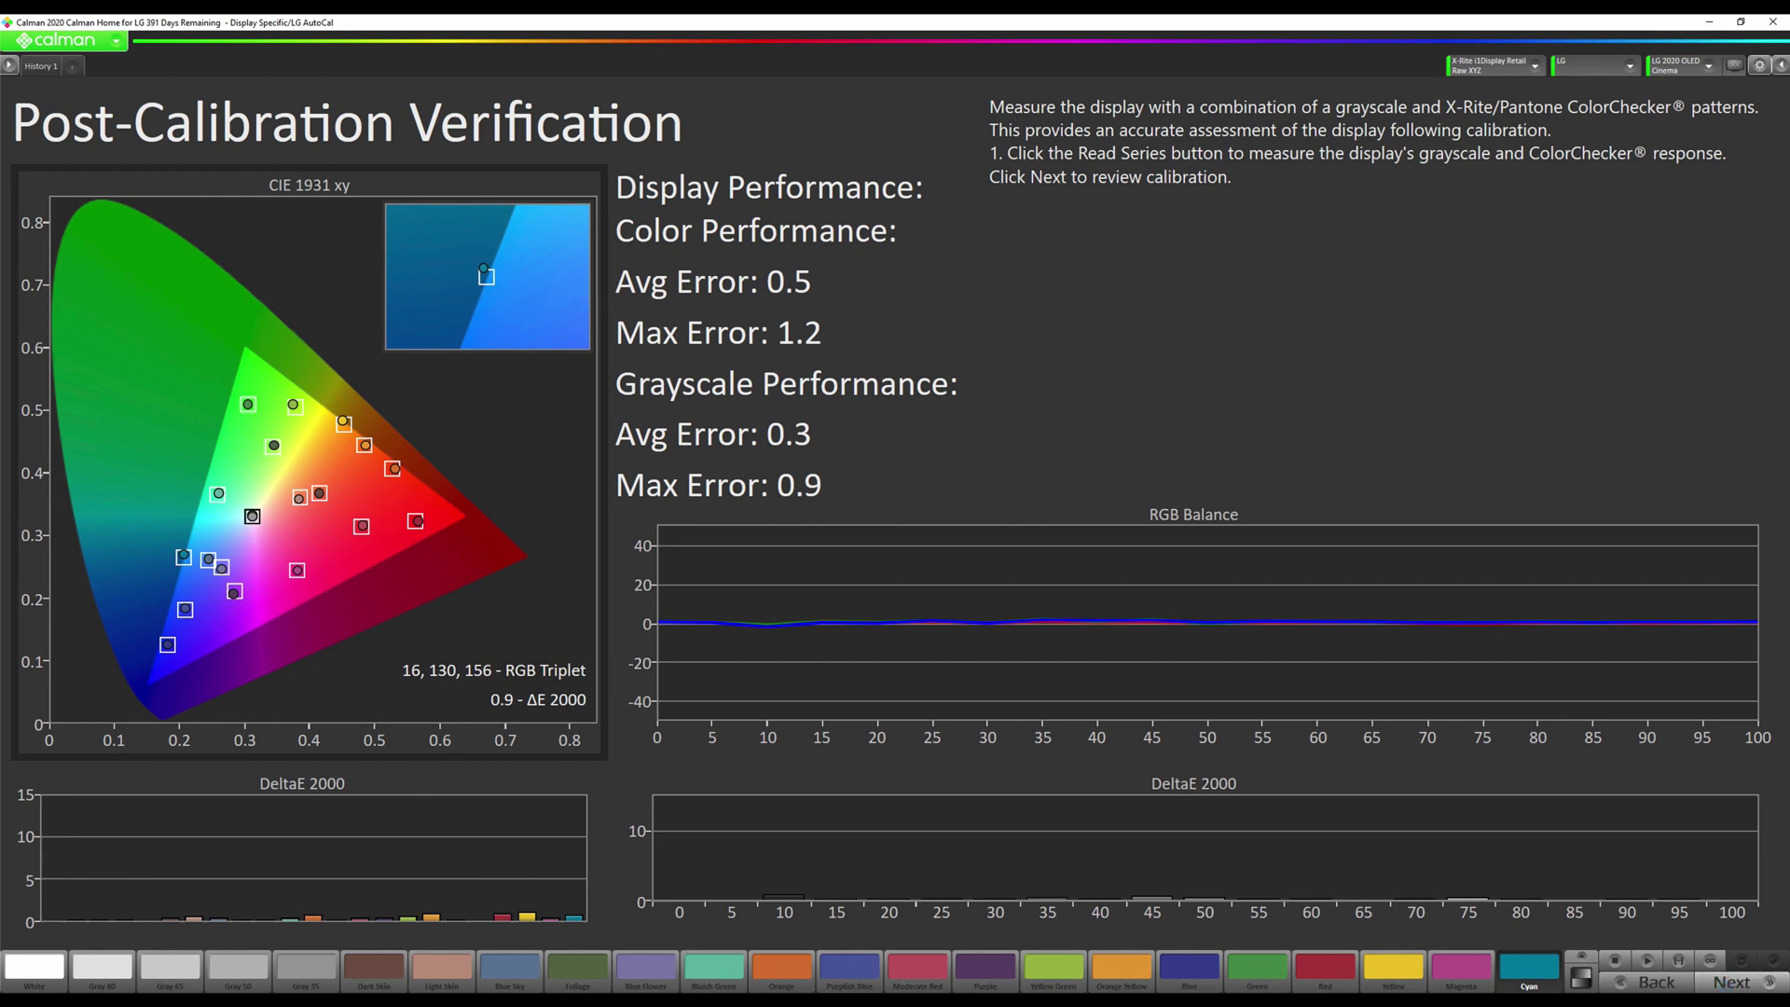
Advance to the Pre/Post Comparison page to compare pre-calibration color and grayscale errors with post-calibration results.
click(1731, 982)
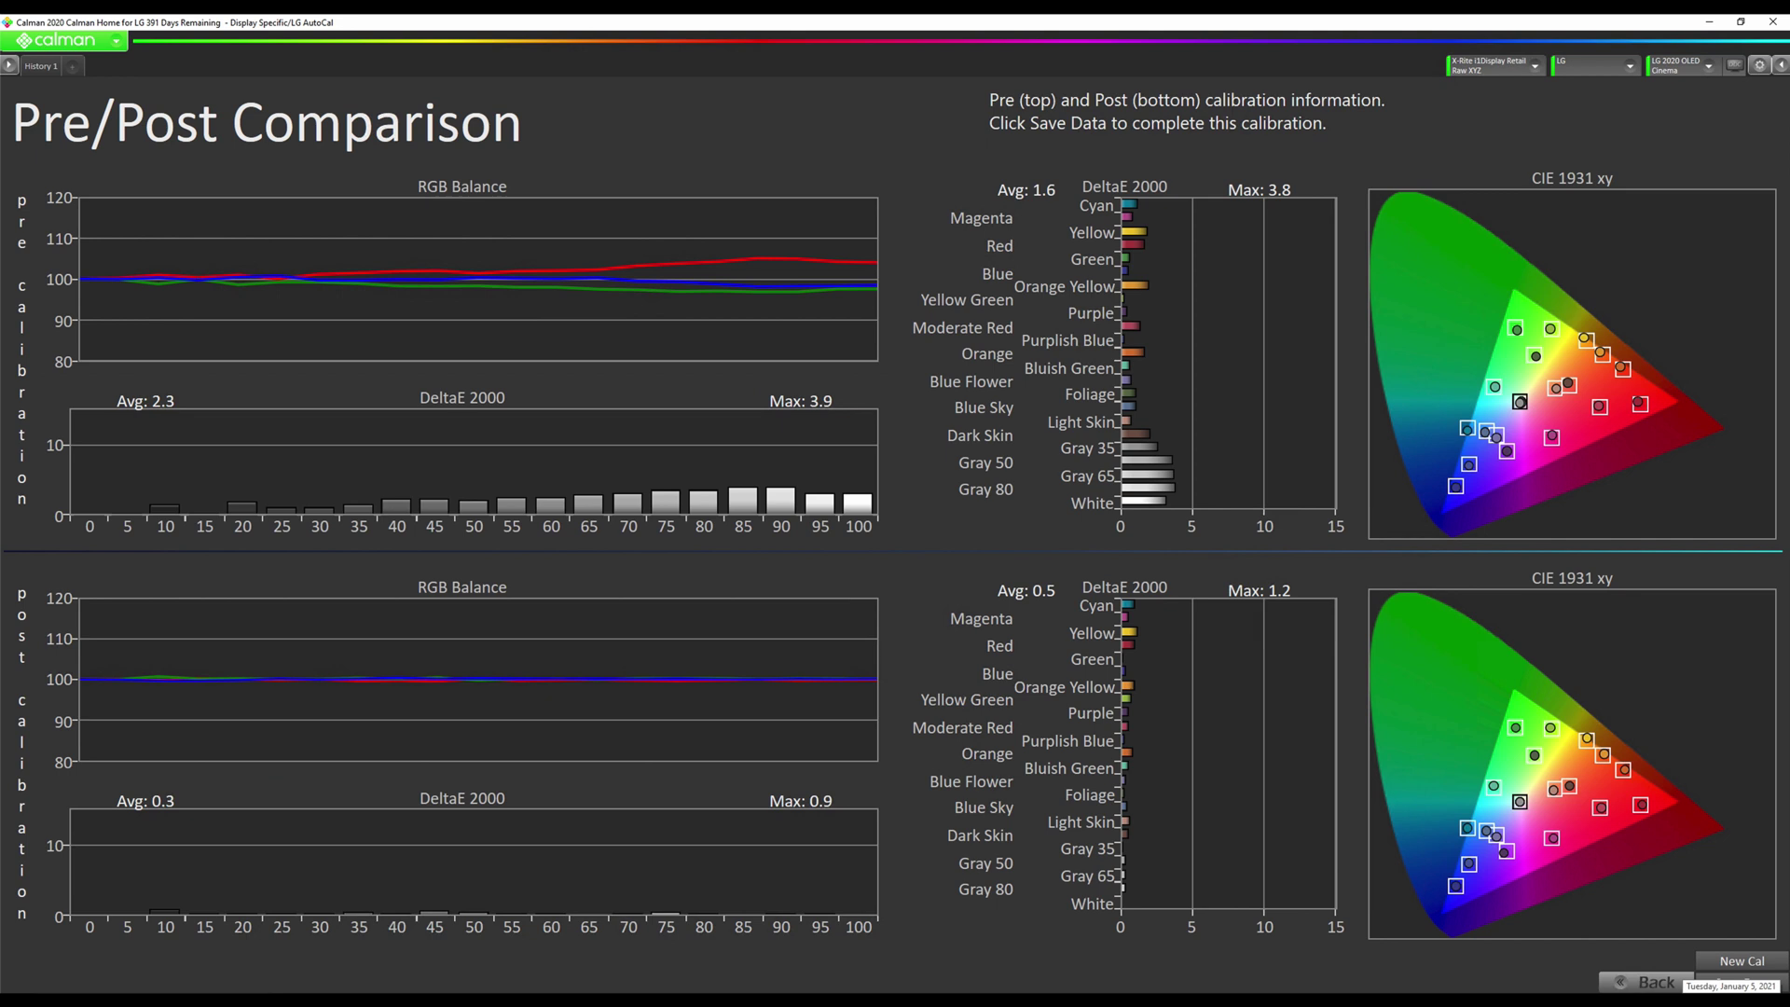